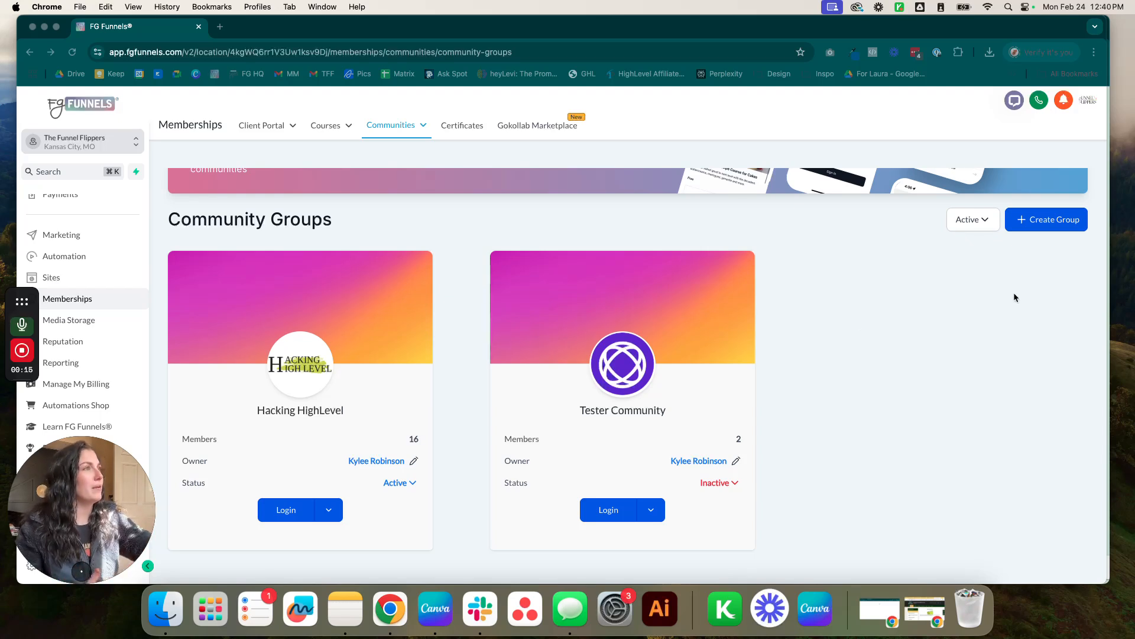
Expand the Communities tab to show its Groups, Settings and Branded Mobile App choices.
scroll(982, 322, "up", 1)
scroll(952, 353, "up", 3)
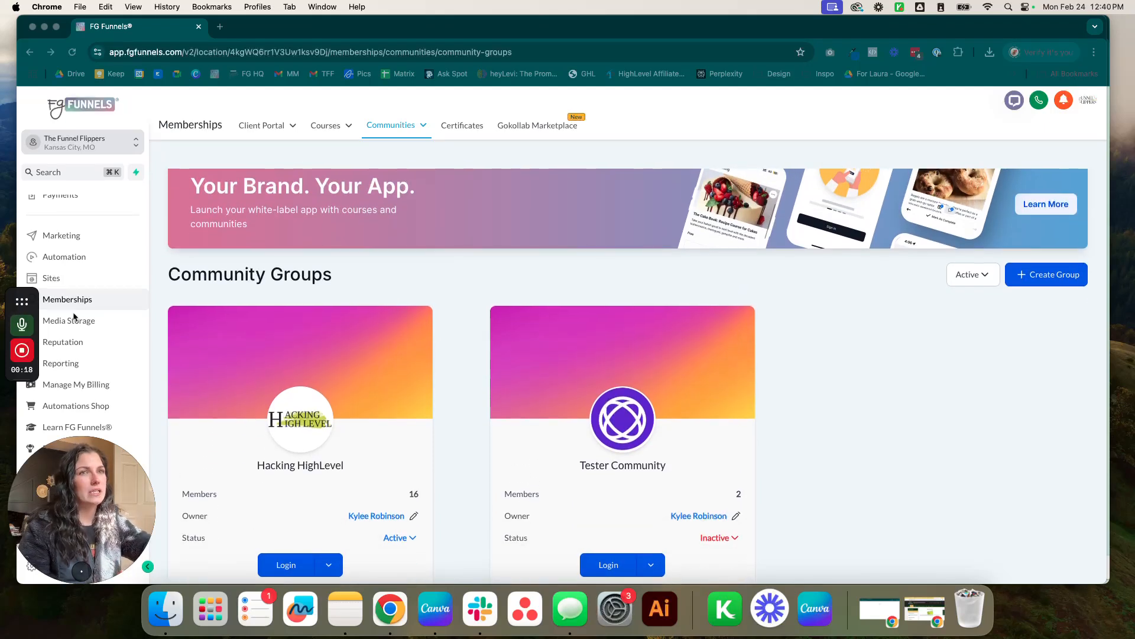
left_click(412, 126)
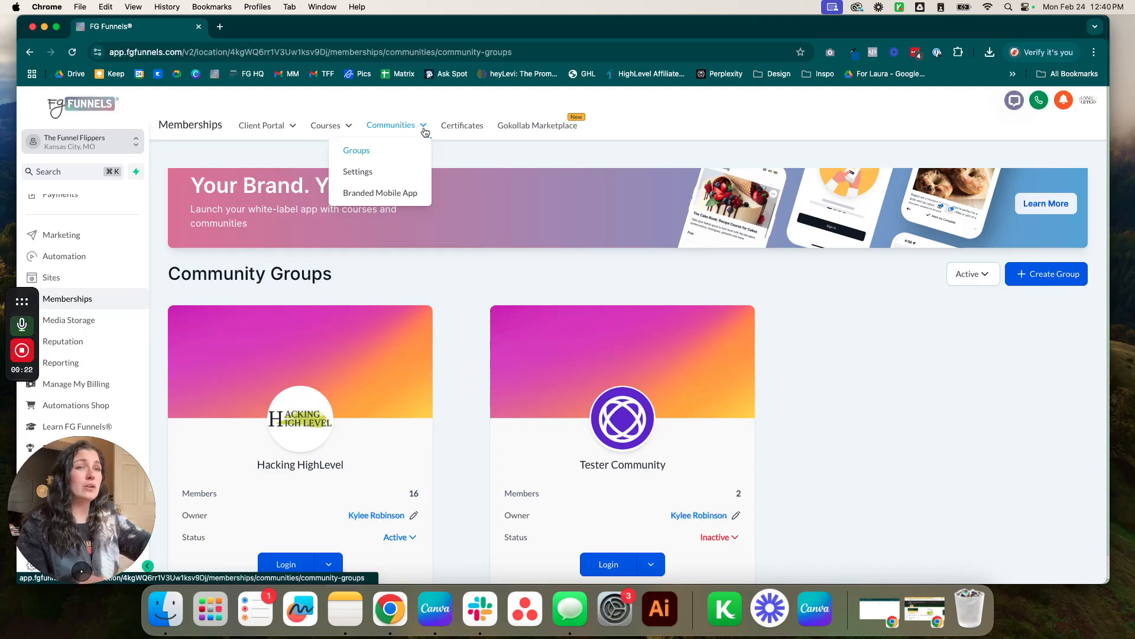
Open Communities Settings and copy the client portal sub-domain.
left_click(358, 172)
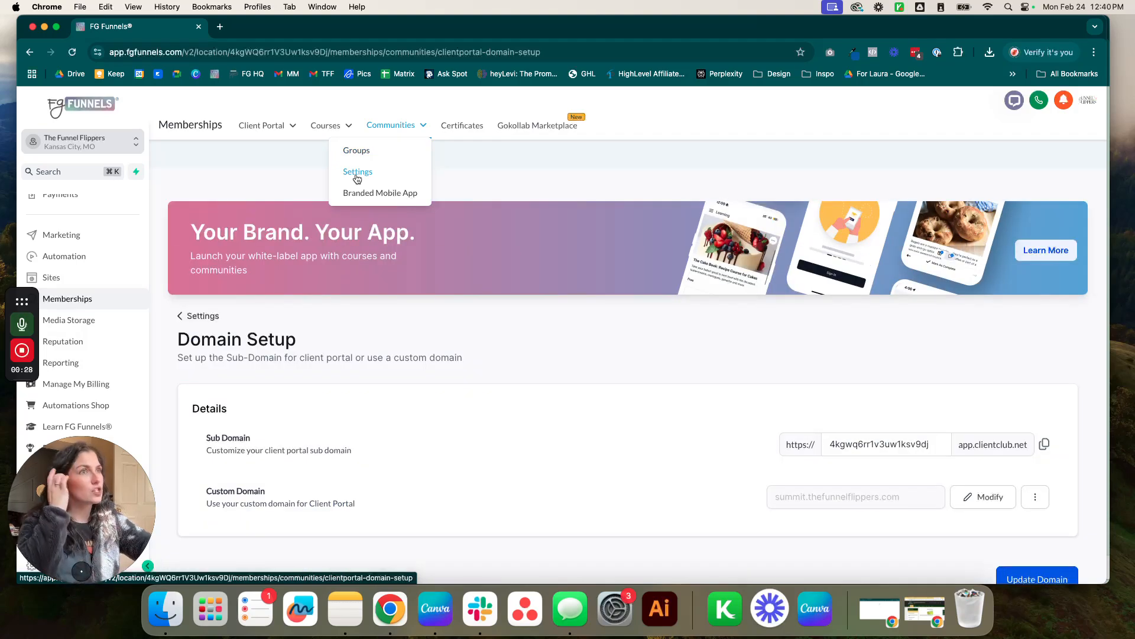
scroll(559, 310, "down", 2)
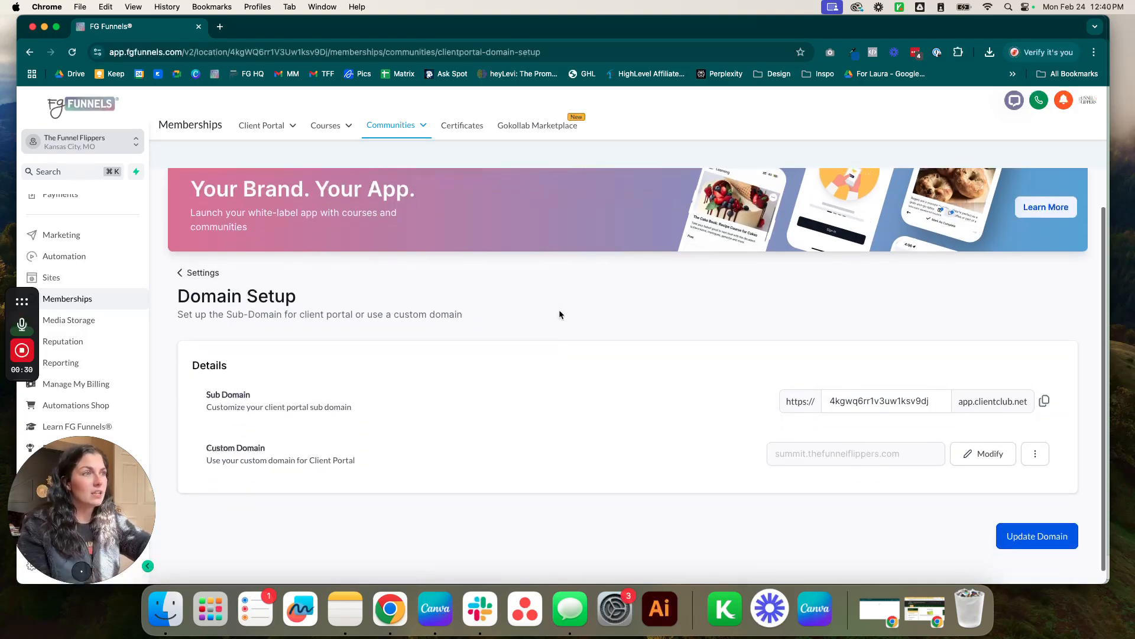
left_click(938, 401)
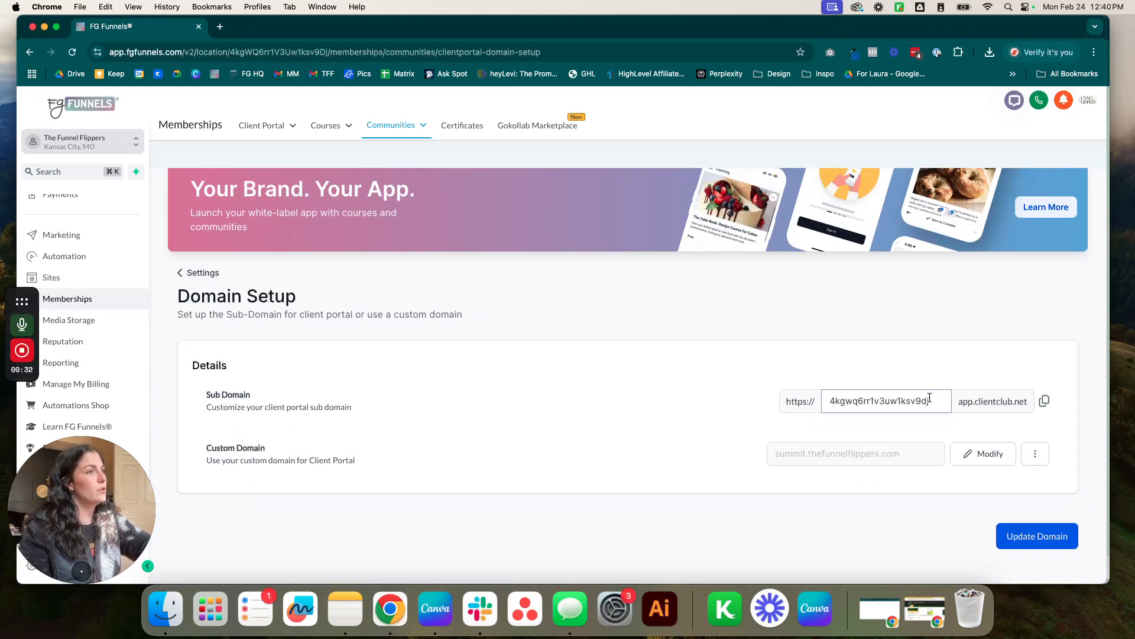
left_click(1045, 402)
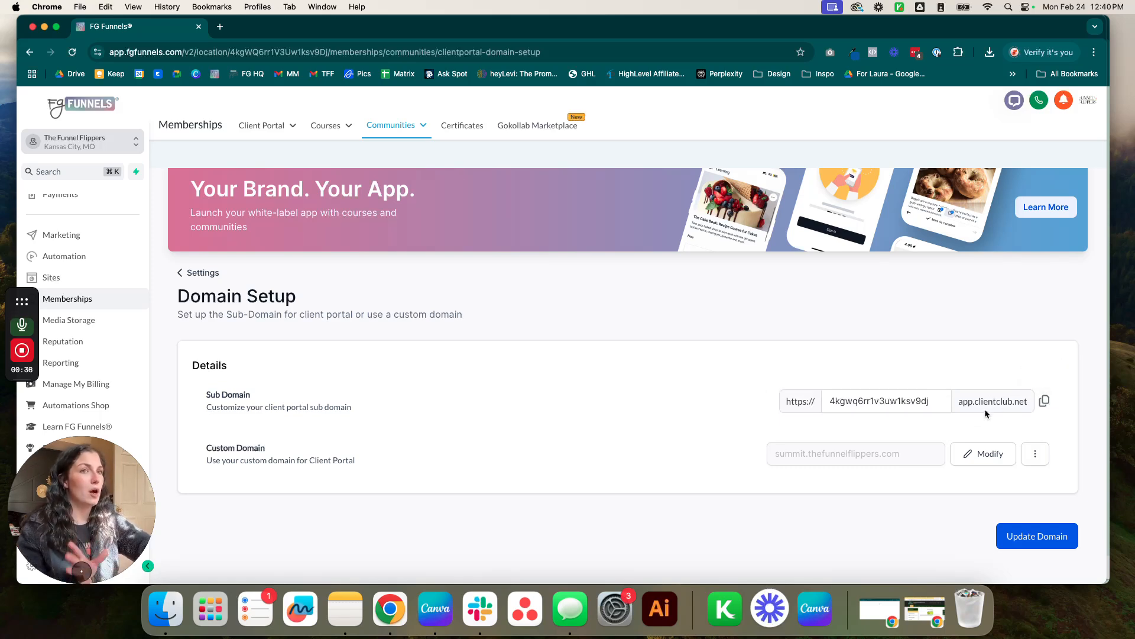
Re-save the domain settings and dismiss the Connect domain dialog without adding a custom domain.
scroll(985, 409, "up", 1)
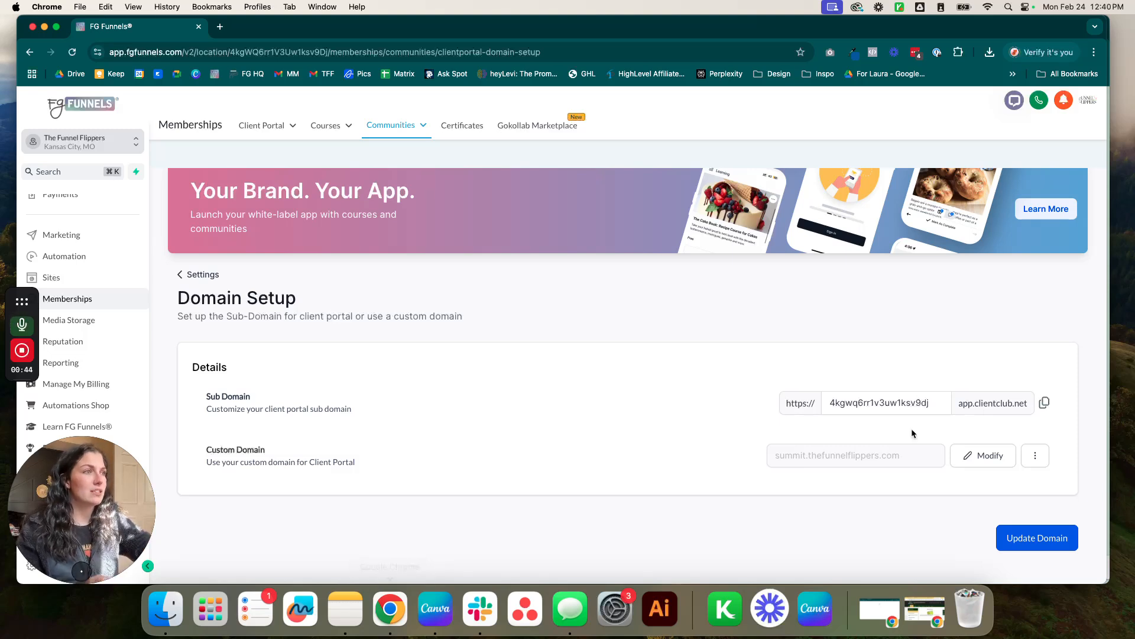
scroll(912, 434, "down", 1)
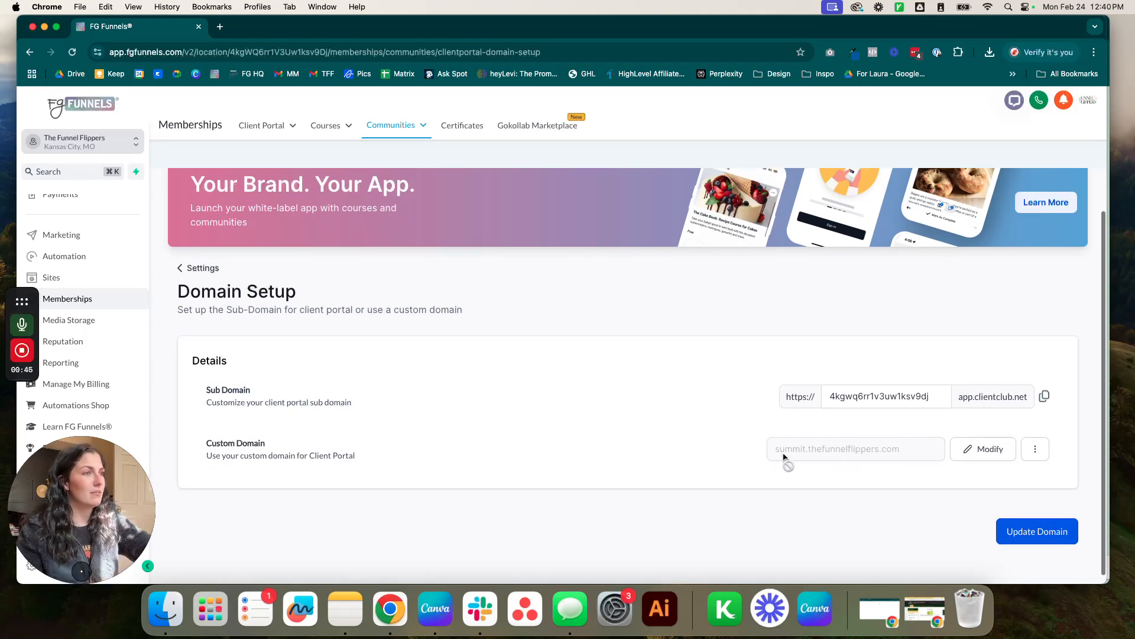
left_click(1034, 449)
left_click(1045, 537)
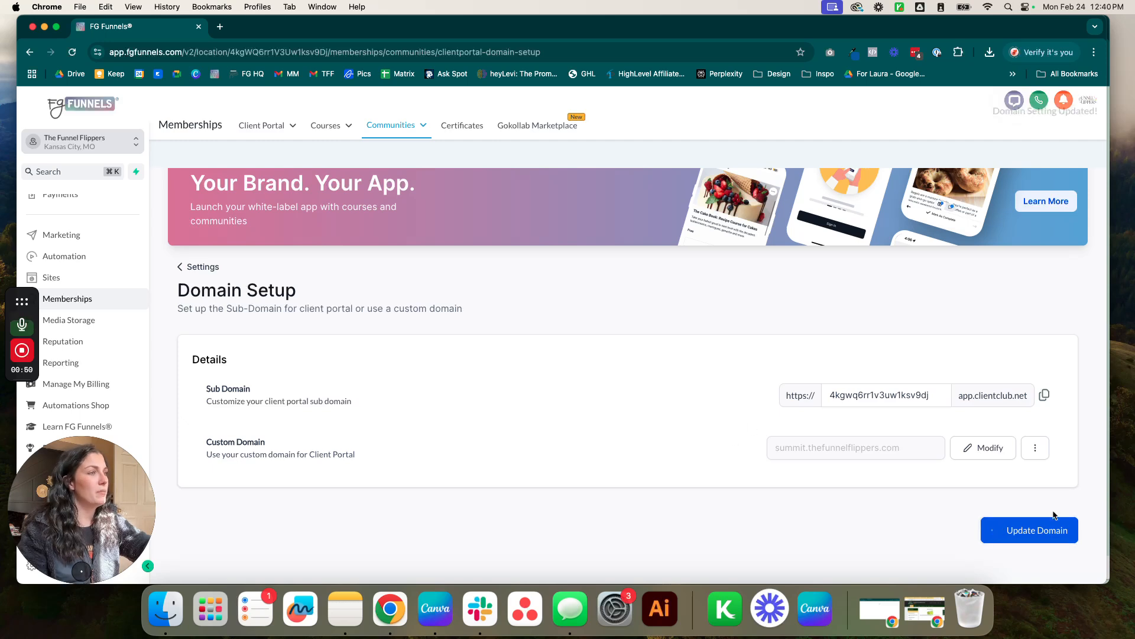
left_click(987, 448)
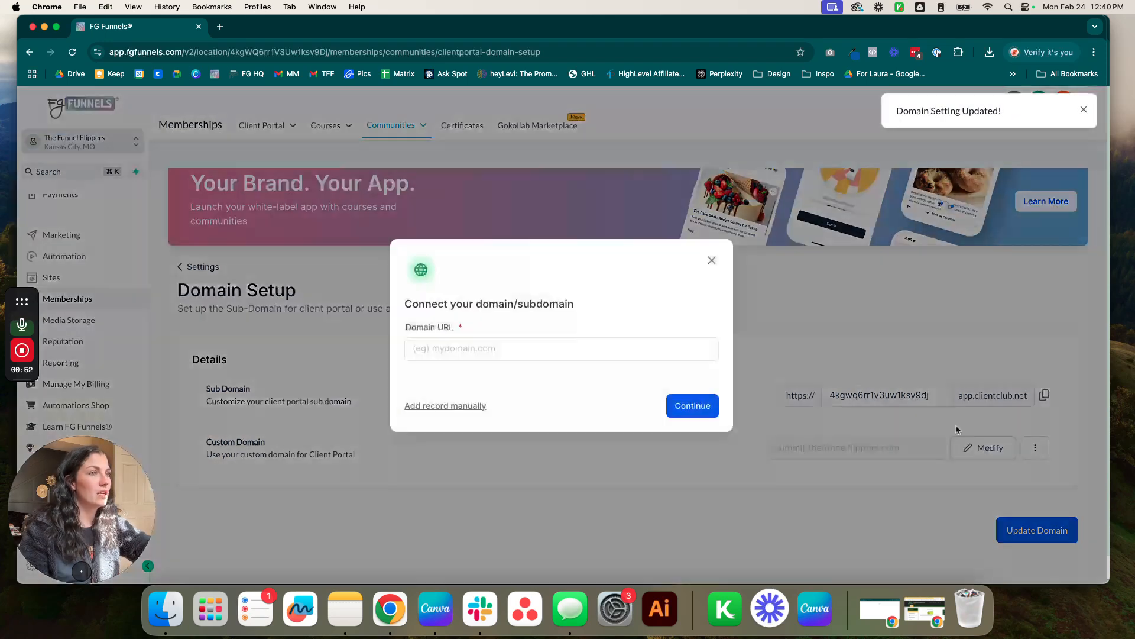
left_click(510, 353)
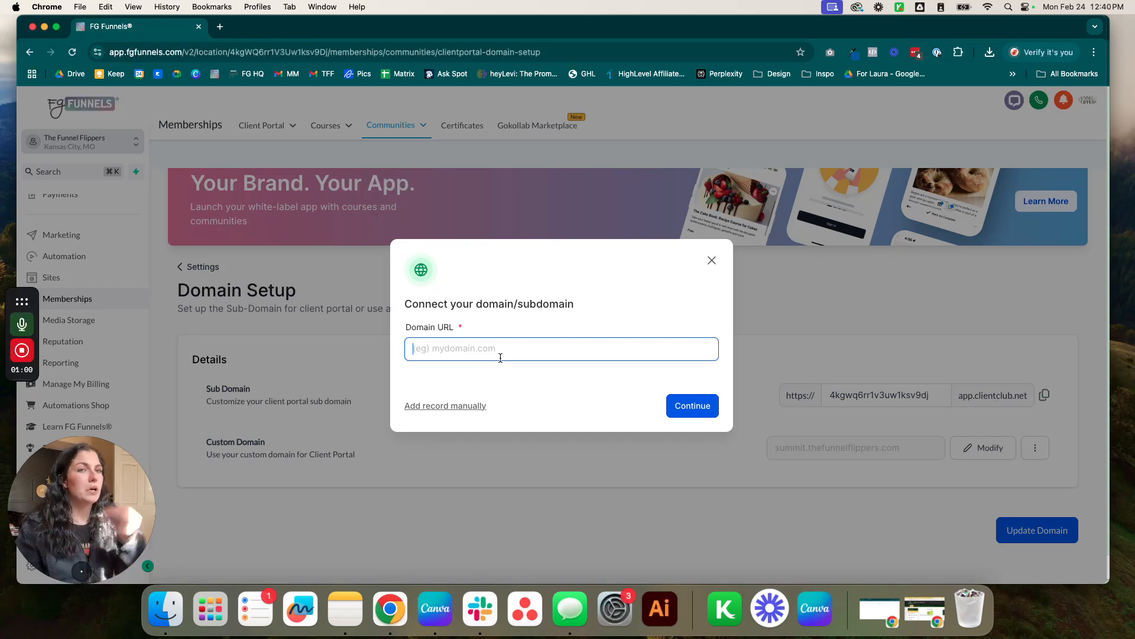
left_click(712, 260)
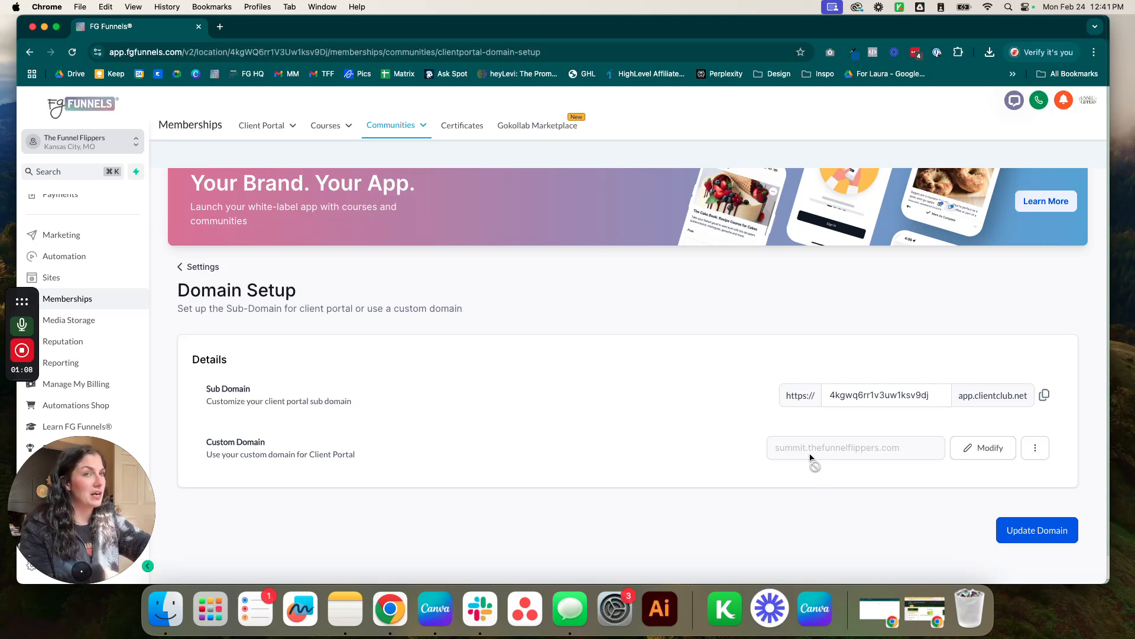
scroll(573, 348, "up", 2)
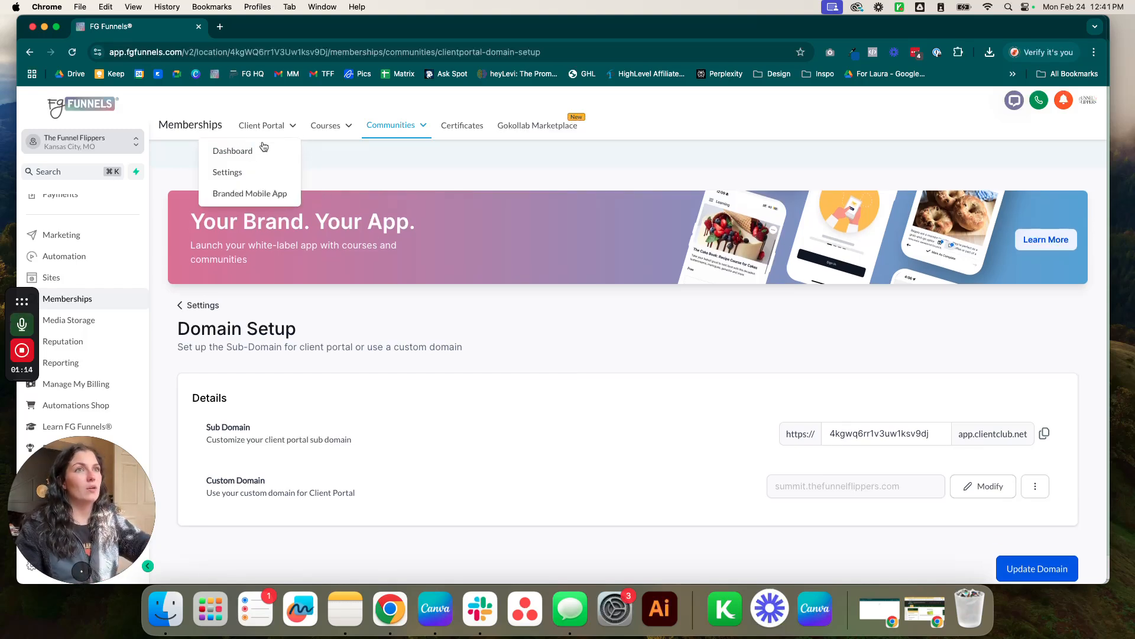
scroll(529, 333, "up", 1)
scroll(530, 333, "up", 1)
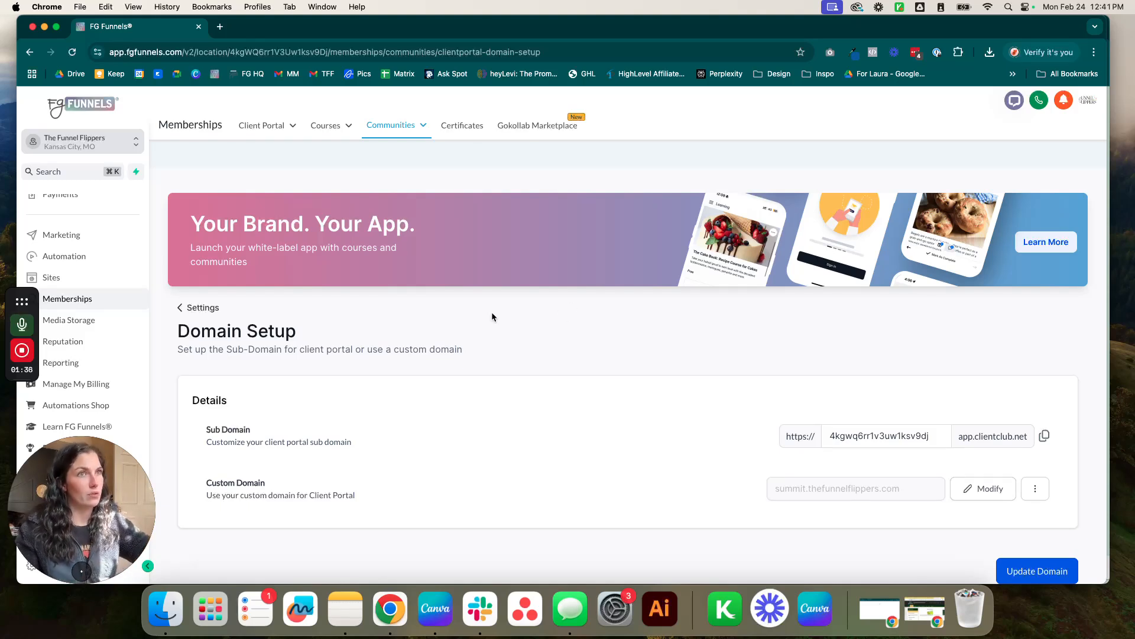
mouse_move(272, 131)
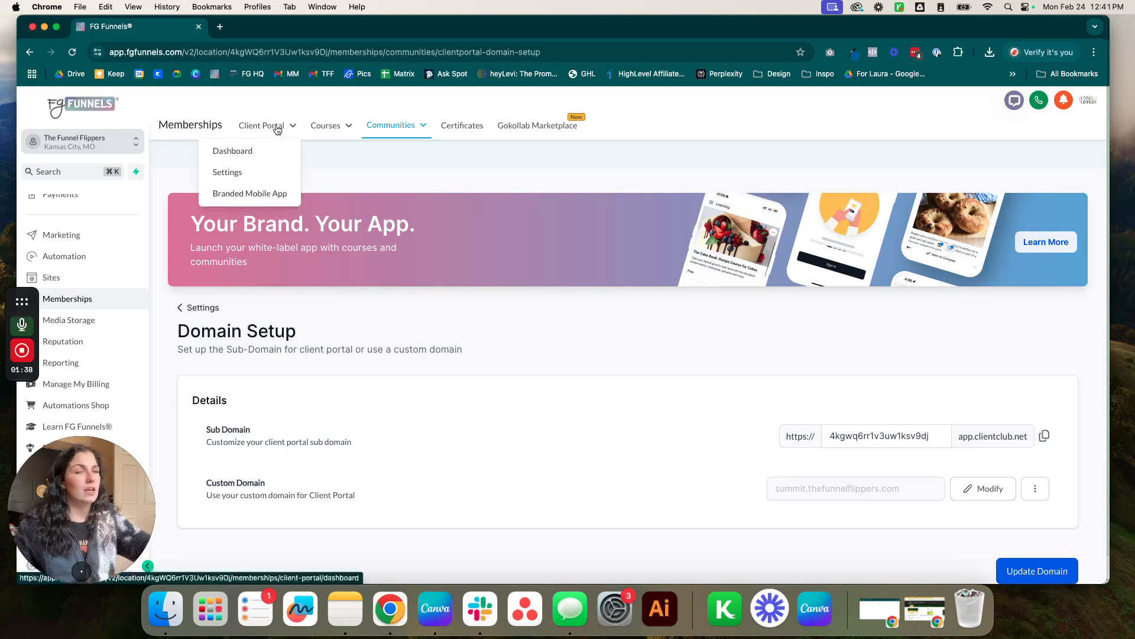
Open Client Portal Settings > Domain Setup to review the app.clientclub.net sub-domain.
left_click(231, 173)
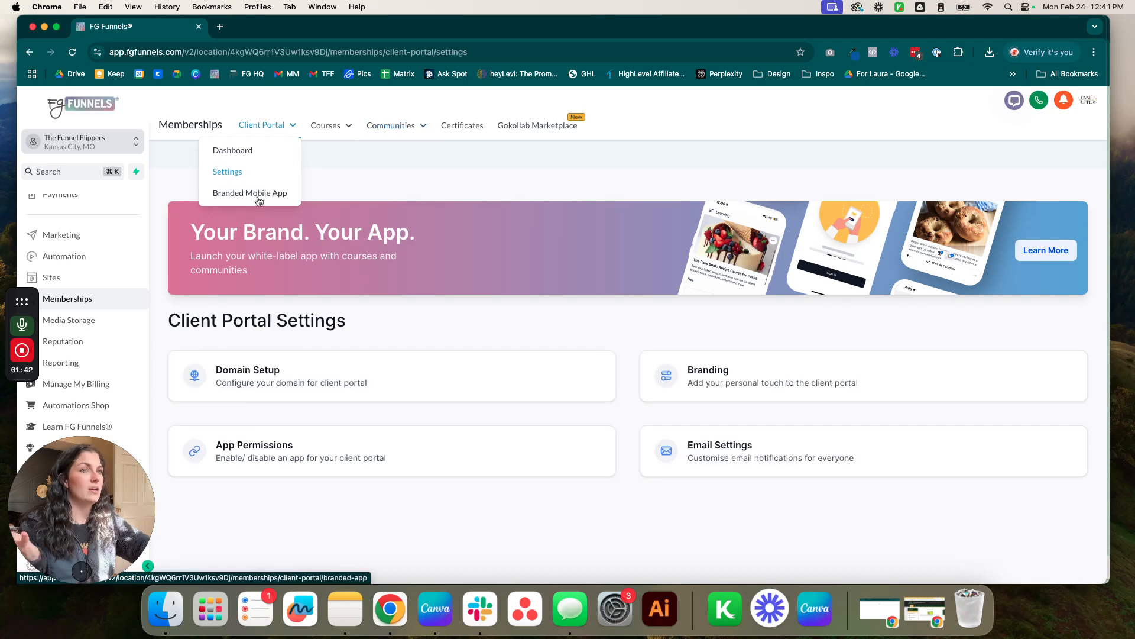
left_click(482, 380)
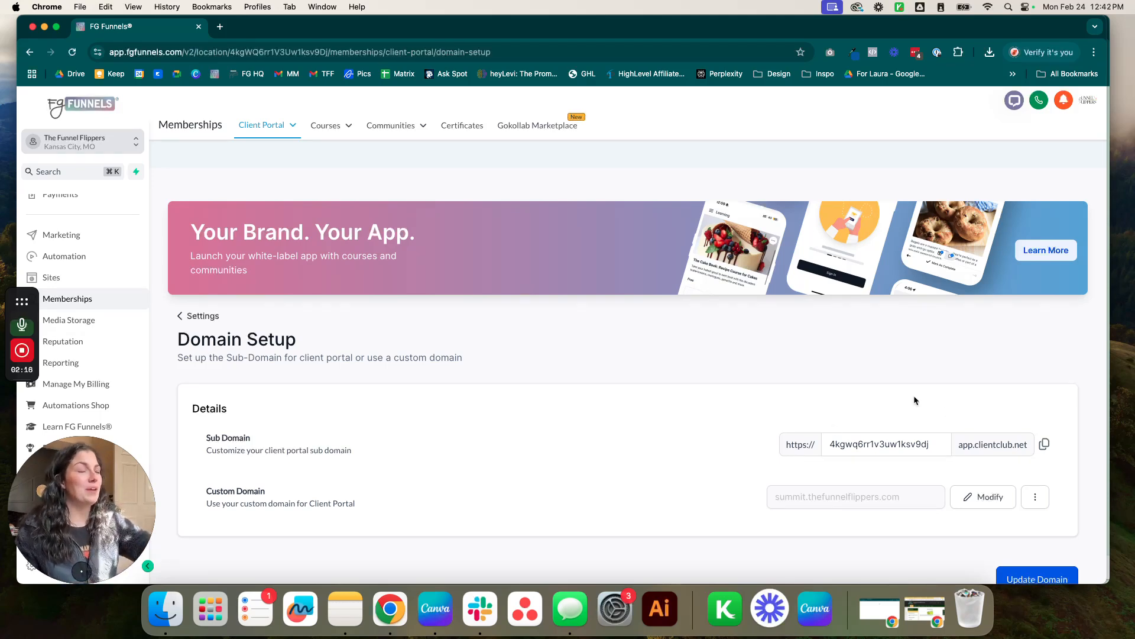
scroll(636, 328, "down", 1)
mouse_move(393, 134)
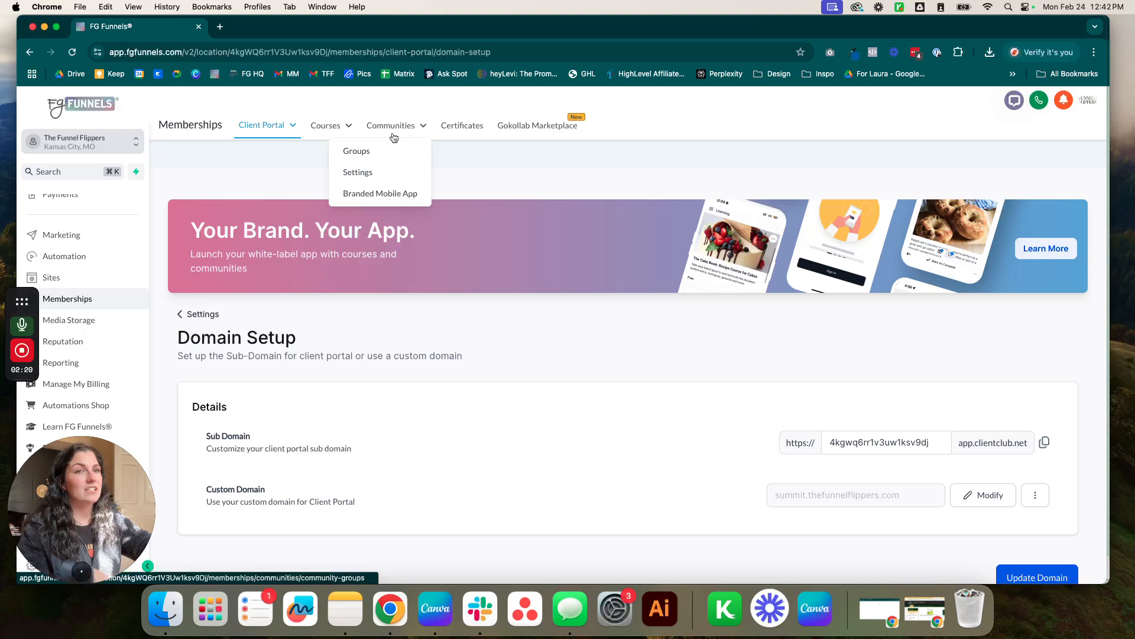
Look over the Communities Branded Mobile App page.
left_click(373, 199)
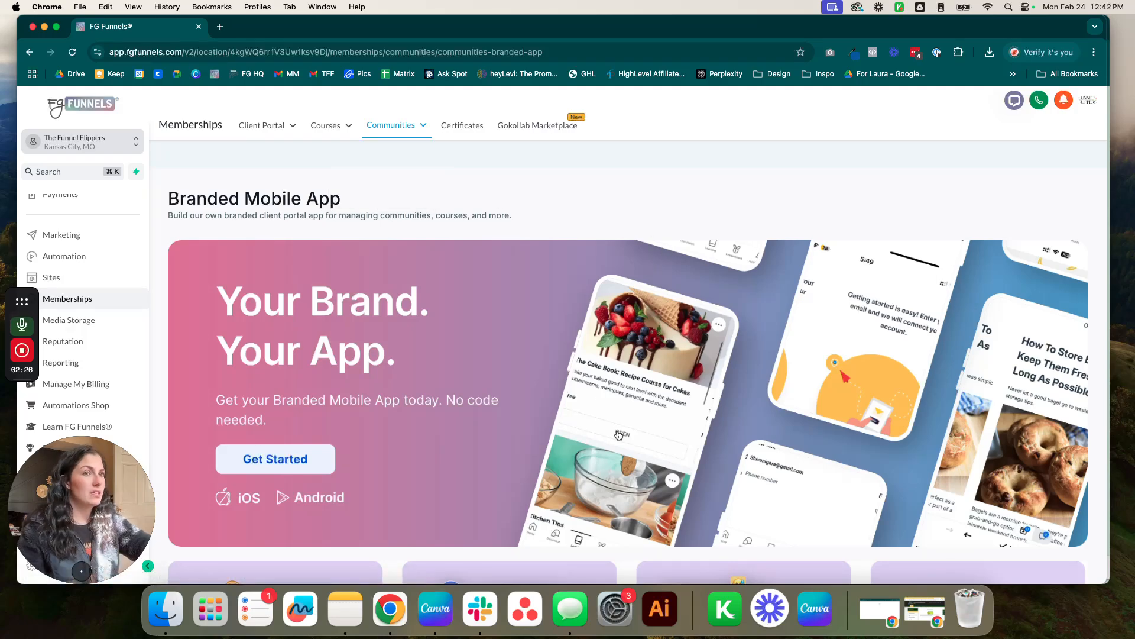
scroll(617, 433, "down", 3)
scroll(617, 431, "up", 3)
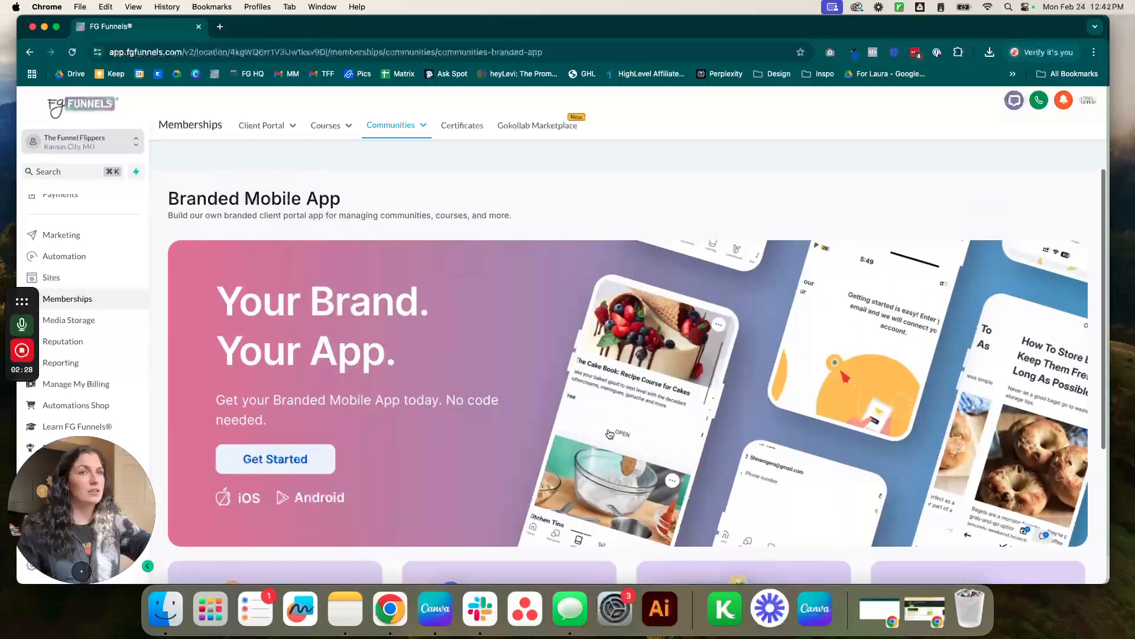
mouse_move(385, 140)
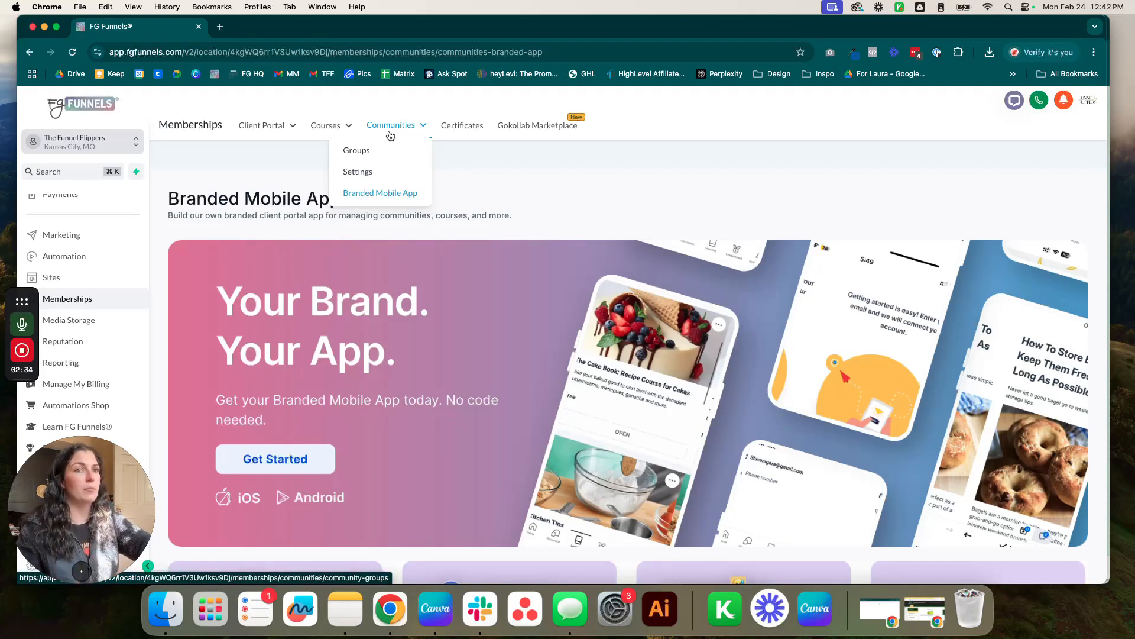
Return to Community Groups and start a new group with Create Group.
left_click(364, 155)
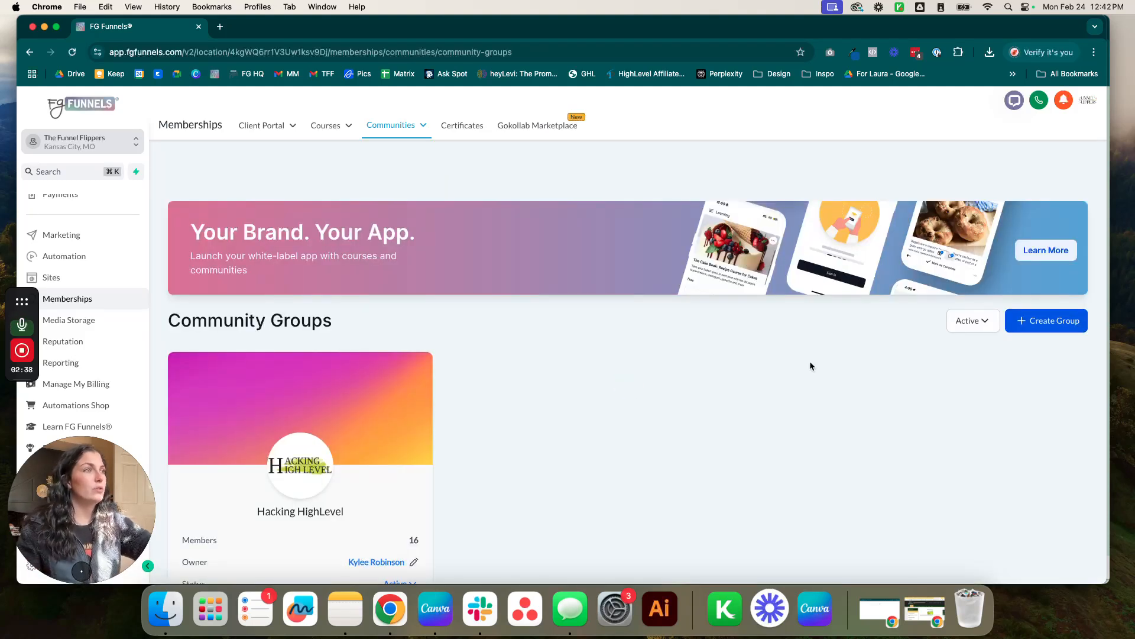
scroll(810, 351, "down", 2)
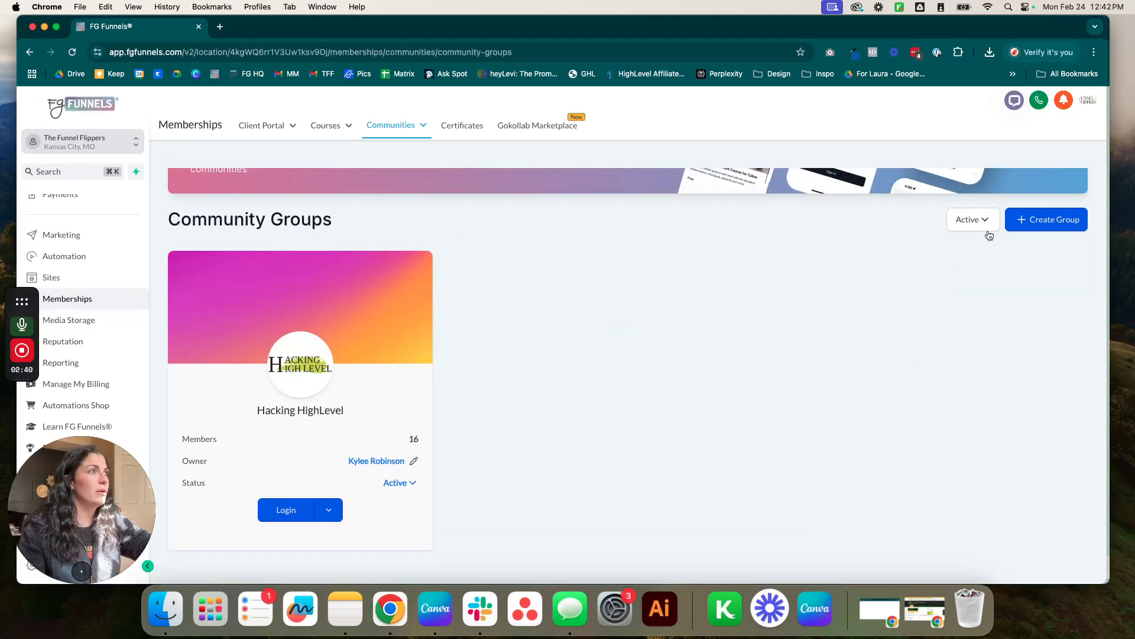
scroll(1005, 219, "up", 1)
left_click(1059, 248)
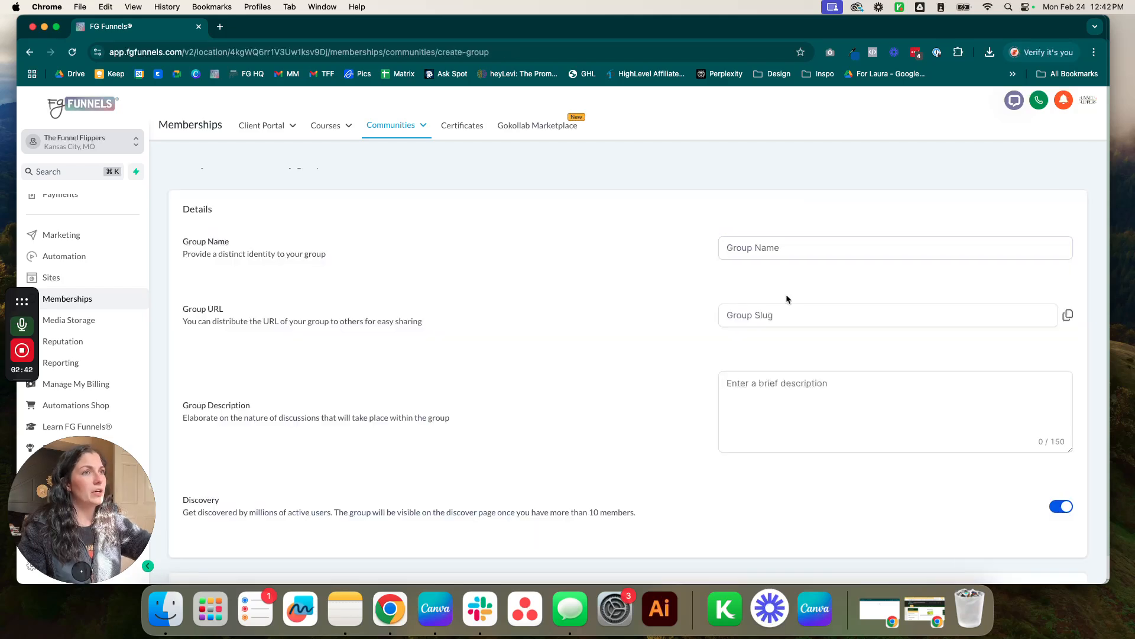
Enter 'Tester Community' as the group name, filling the tester-community URL slug.
scroll(616, 294, "down", 2)
scroll(667, 268, "up", 1)
left_click(776, 227)
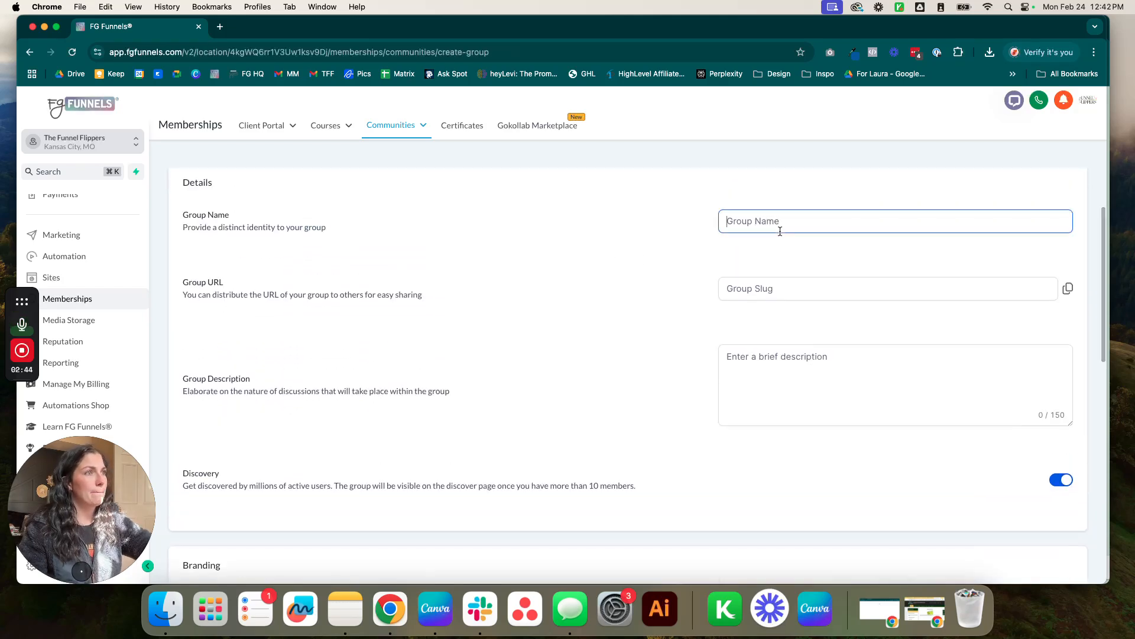
type("Tester ")
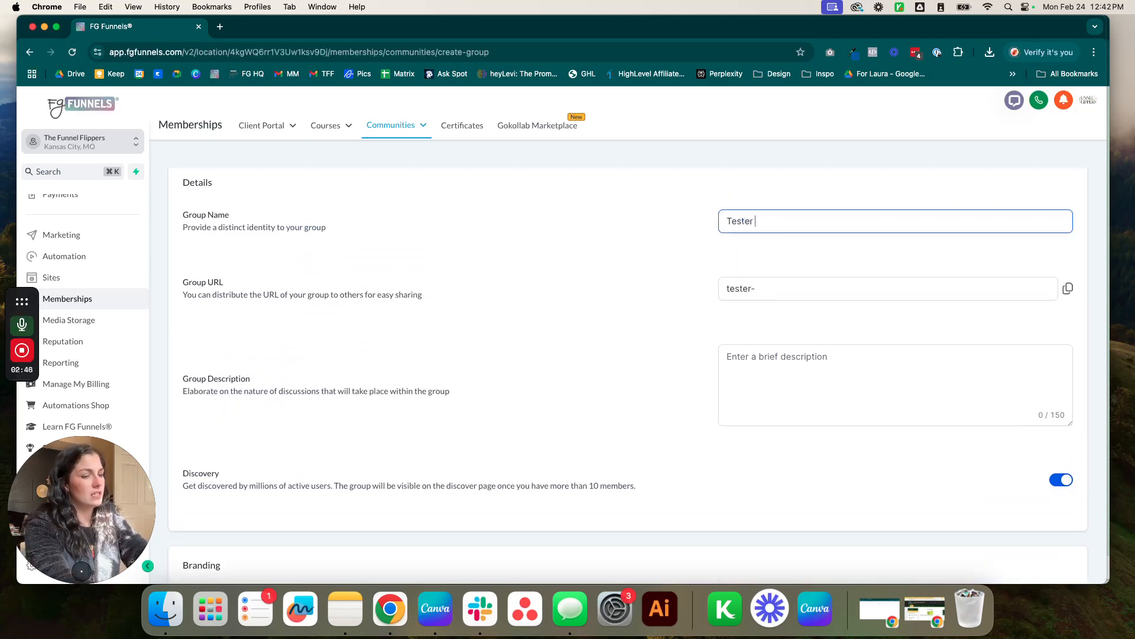
type("Community")
left_click(667, 301)
left_click_drag(180, 287, 820, 297)
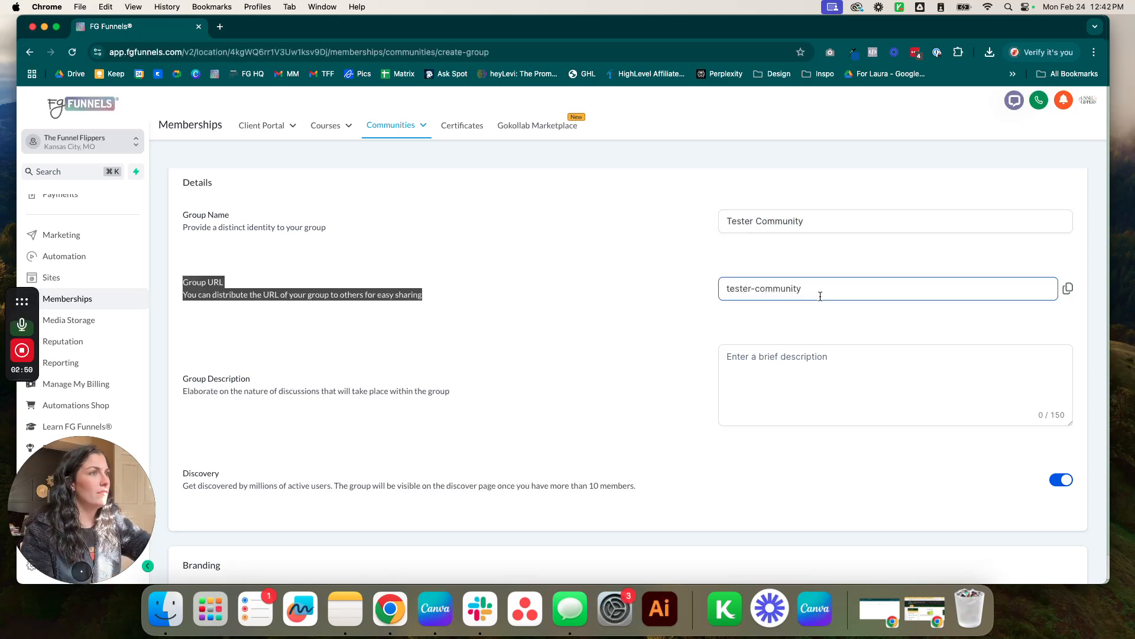
left_click(820, 297)
scroll(988, 307, "down", 1)
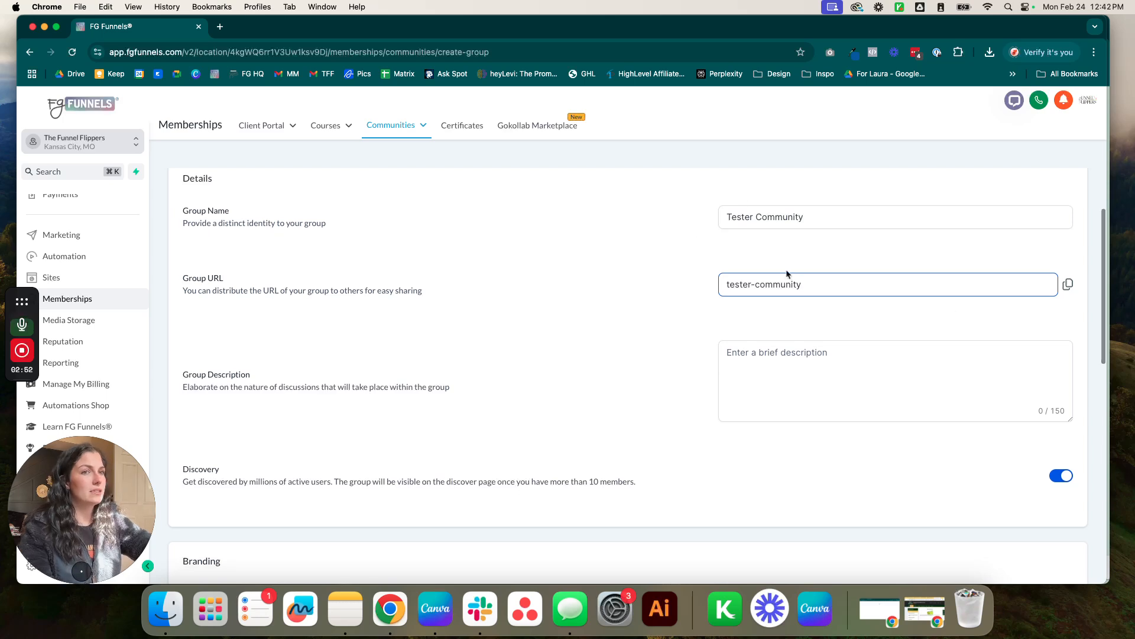
Remove stray characters so the group name reads exactly 'Tester Community'.
left_click(827, 217)
key("BackSpace")
key("BackSpace")
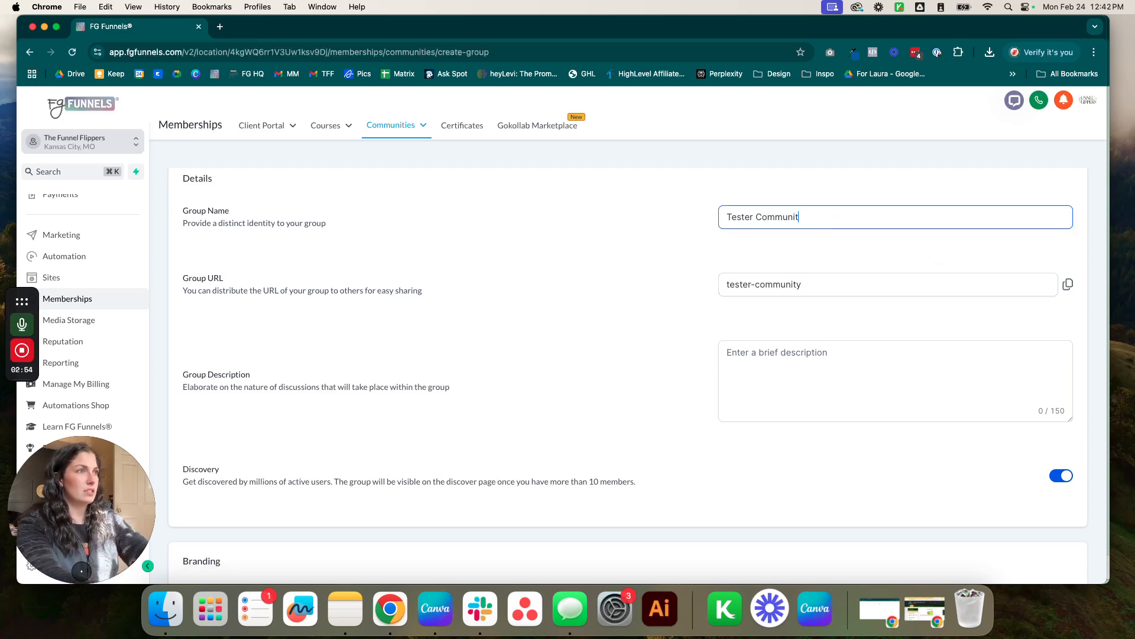
type("test")
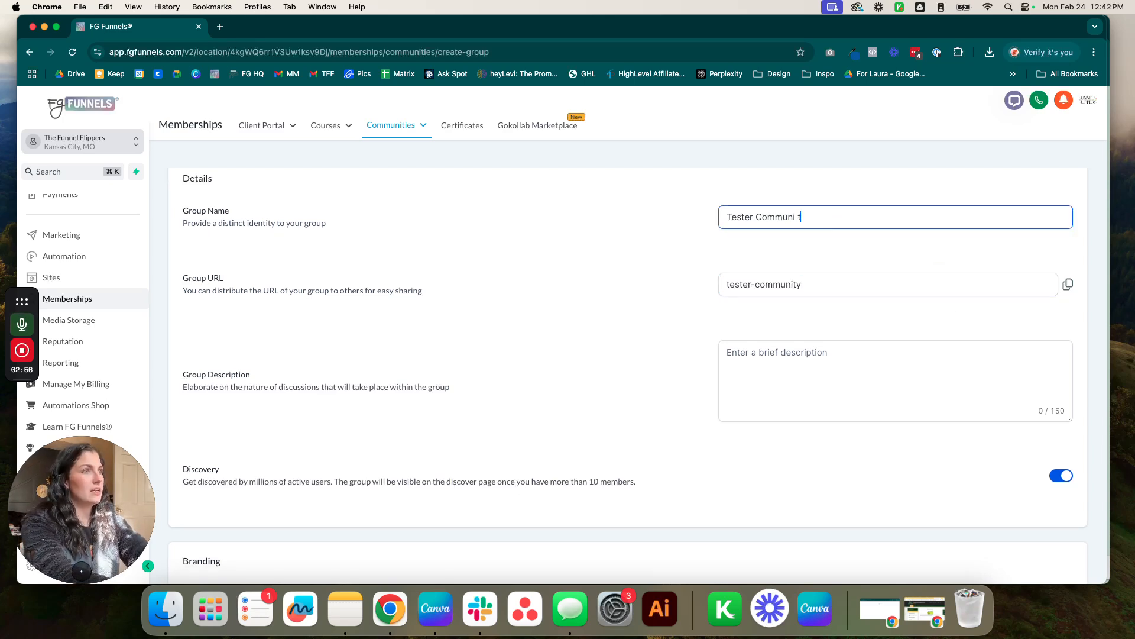
key("BackSpace")
key("BackSpace")
key("BackSpace")
key("BackSpace")
key("BackSpace")
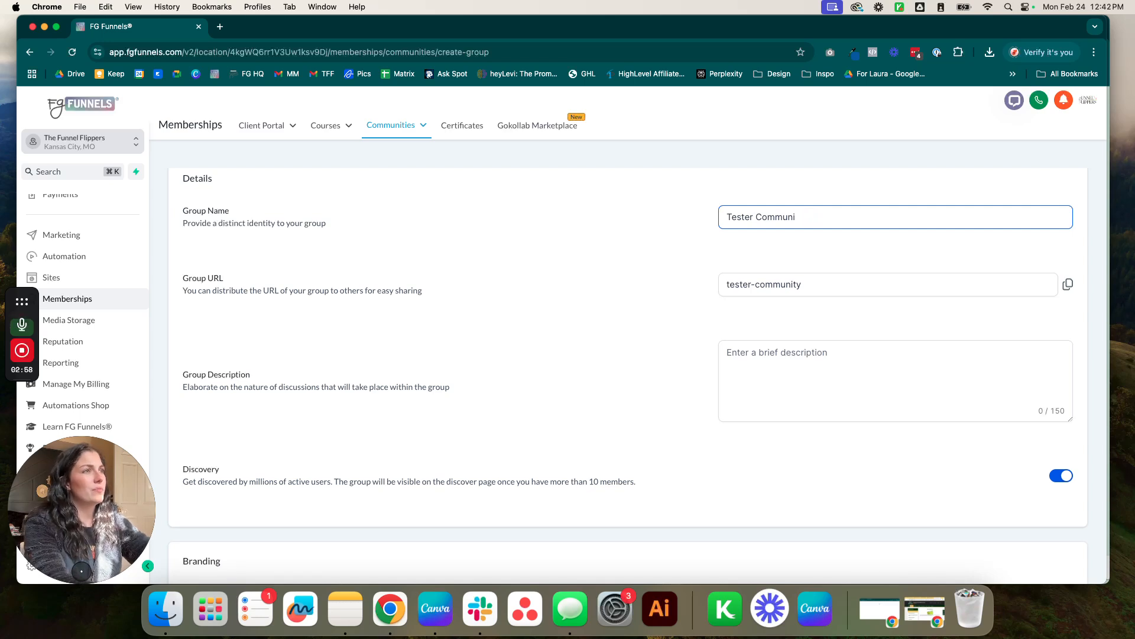
type("ity")
left_click(719, 240)
scroll(675, 328, "up", 1)
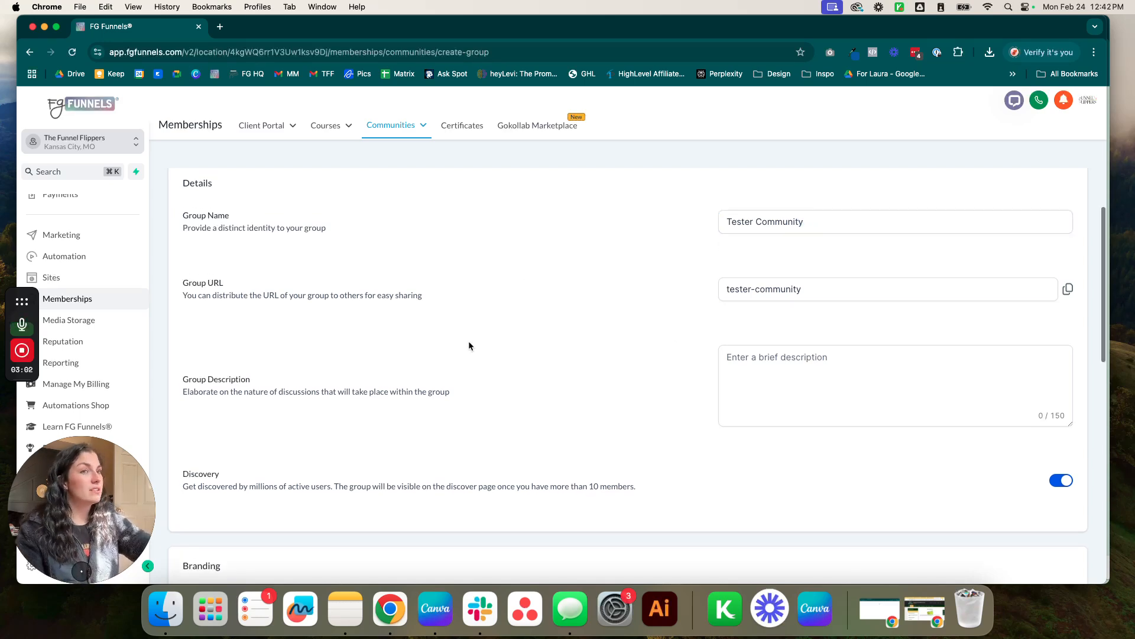
scroll(621, 403, "down", 2)
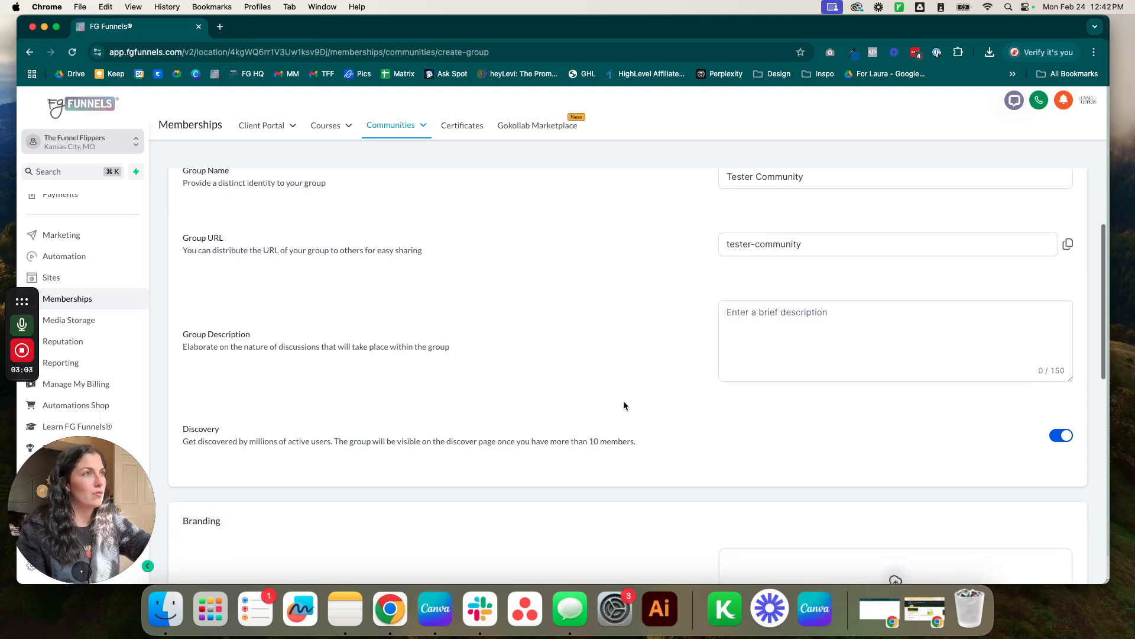
Write the description 'This is a tester community for a deep dive into the HighLevel community feature'.
left_click(812, 332)
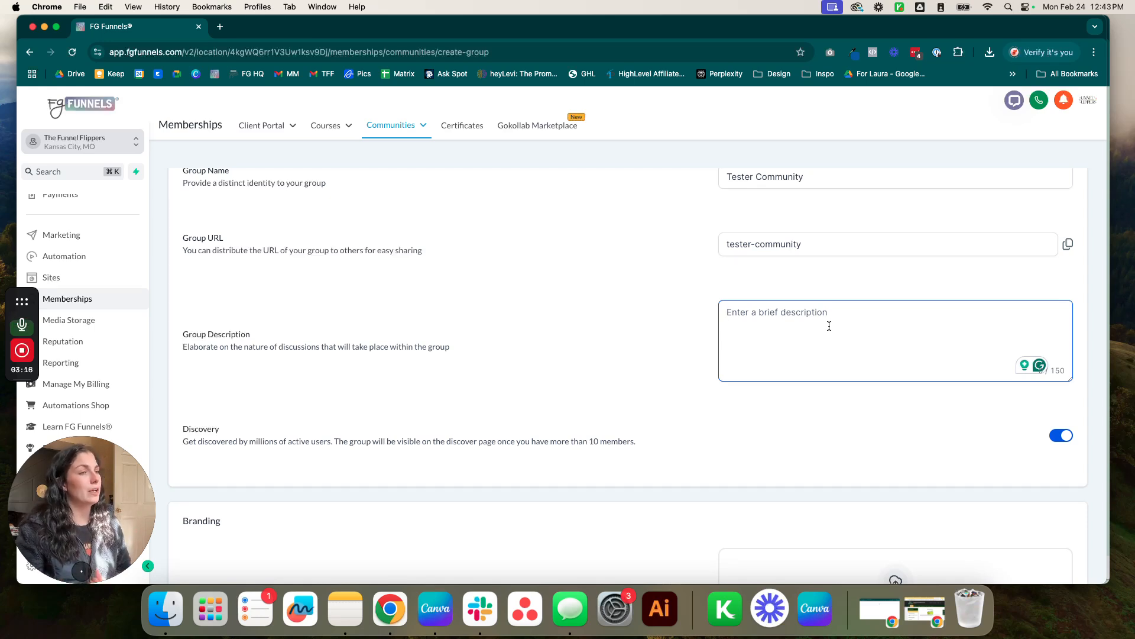
type("This")
key("BackSpace")
key("BackSpace")
type("i s")
key("BackSpace")
key("BackSpace")
type("s is a tester ")
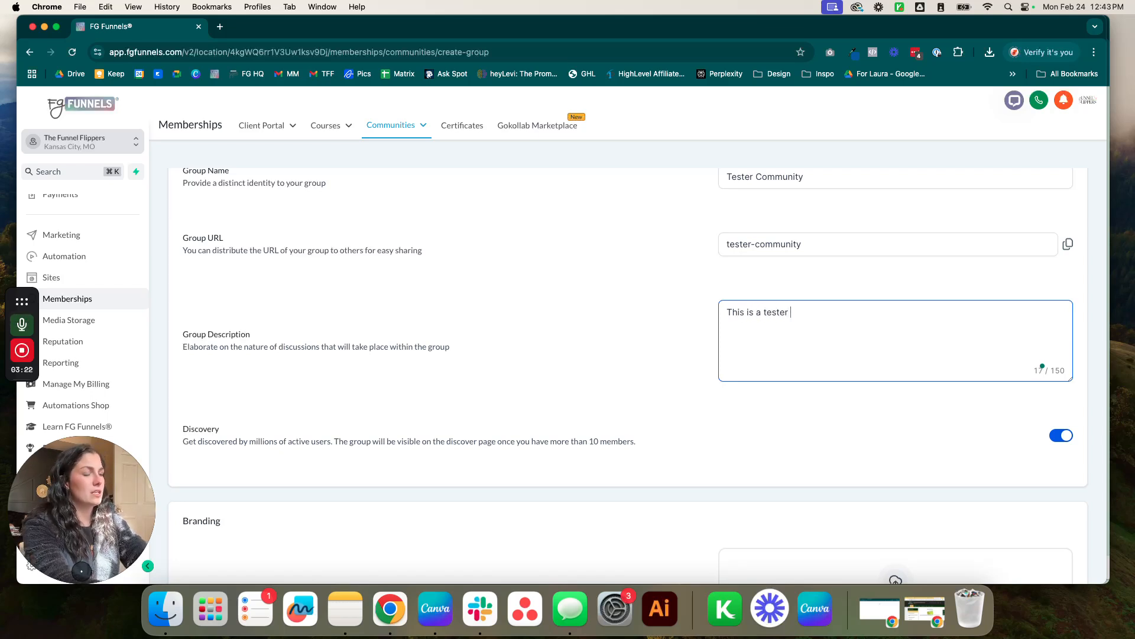
type("community for a deep dive into.")
key("BackSpace")
type("the")
type("Lebel")
key("BackSpace")
key("BackSpace")
key("BackSpace")
key("BackSpace")
type("bel")
key("BackSpace")
type("vel community feature")
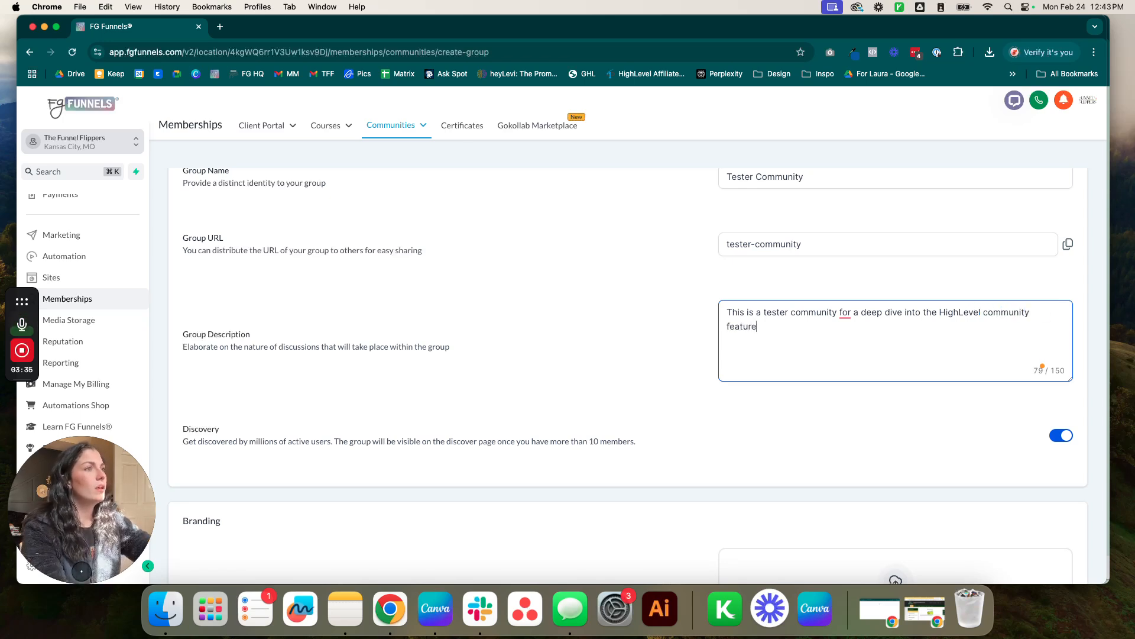
left_click(641, 395)
Switch the group's Discovery setting off.
scroll(532, 426, "down", 3)
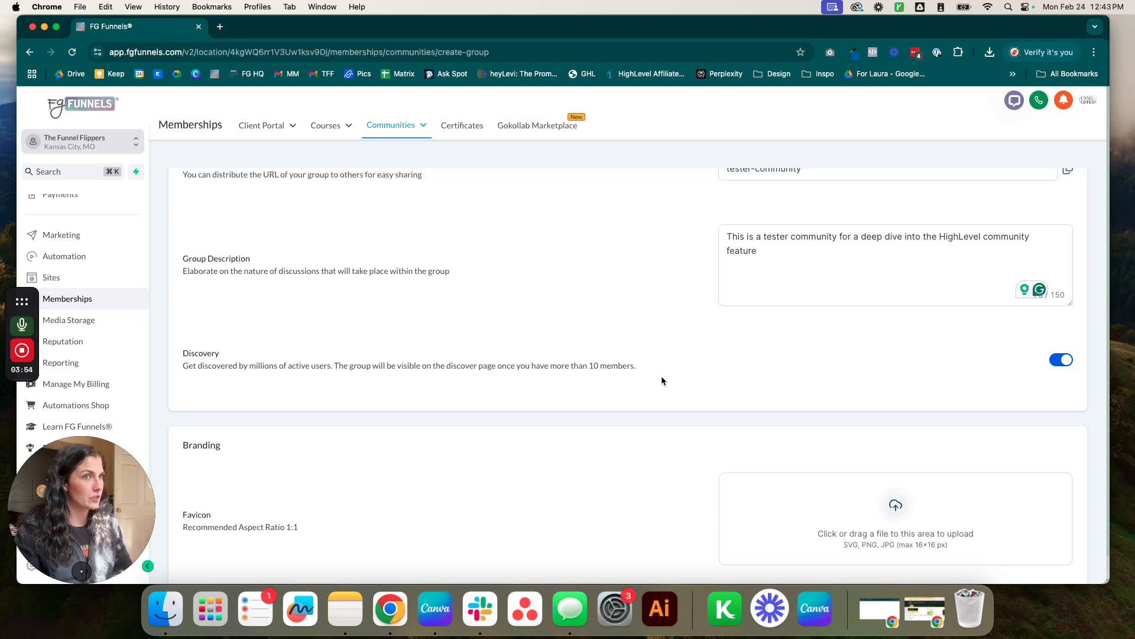
scroll(1040, 322, "up", 1)
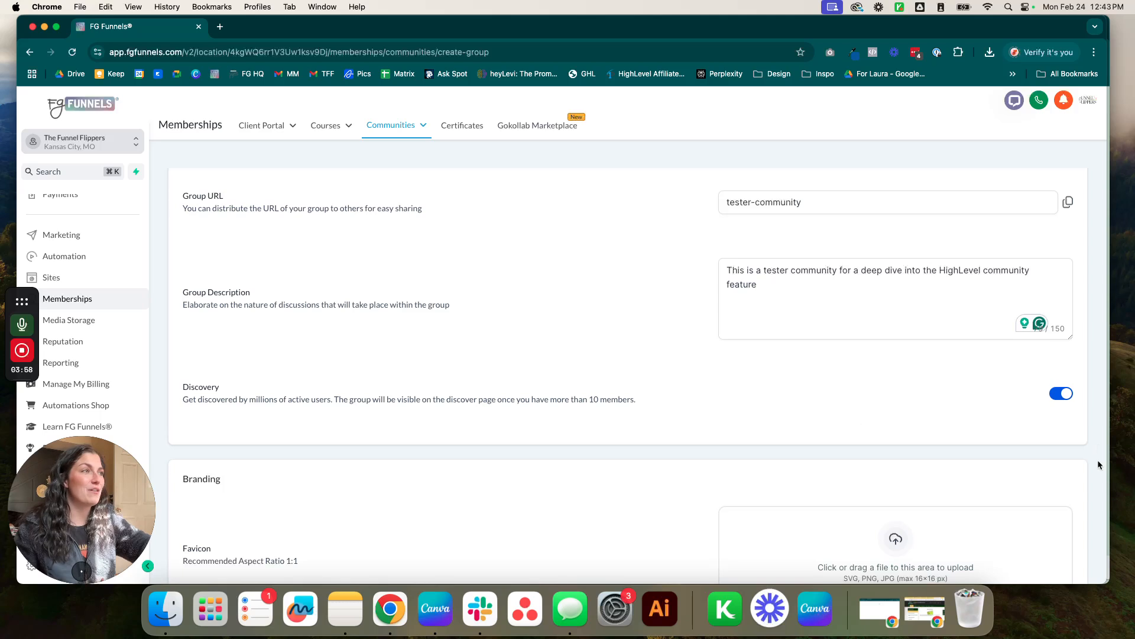
left_click(1064, 395)
scroll(878, 420, "down", 5)
scroll(689, 385, "down", 4)
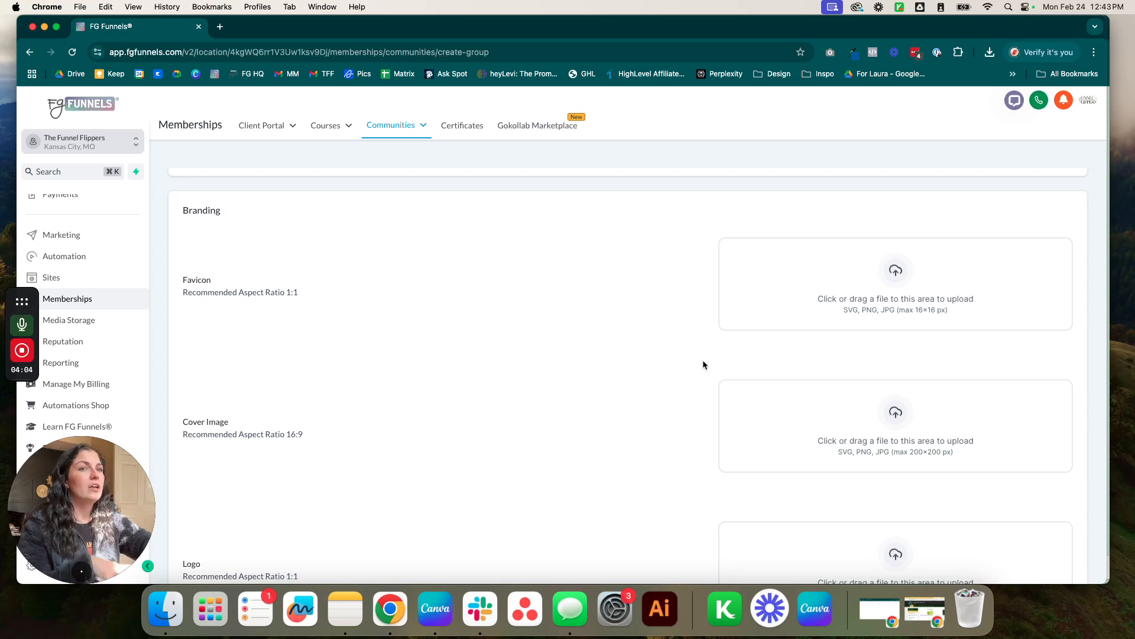
scroll(695, 408, "down", 1)
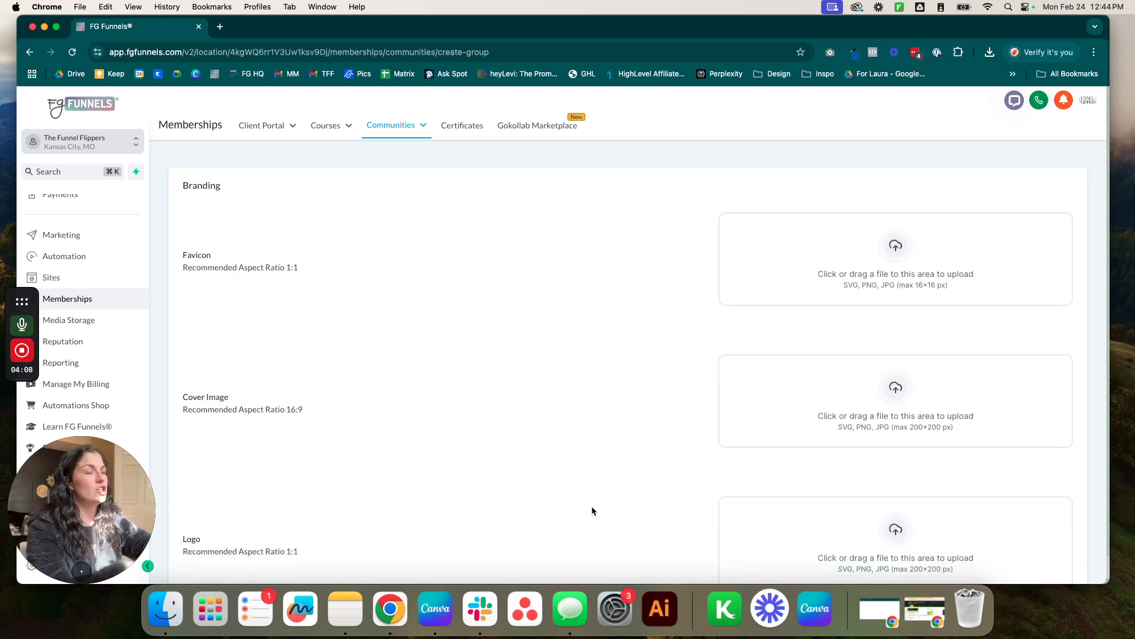
scroll(584, 457, "up", 3)
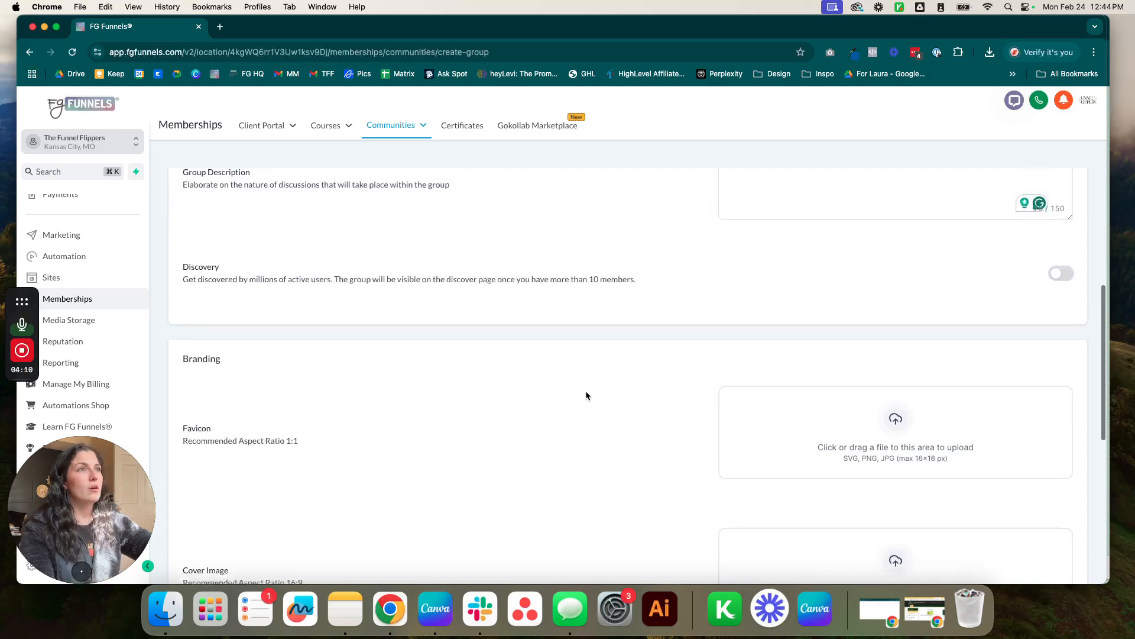
Open the Gokollab Marketplace link in a new browser tab and view it.
right_click(527, 126)
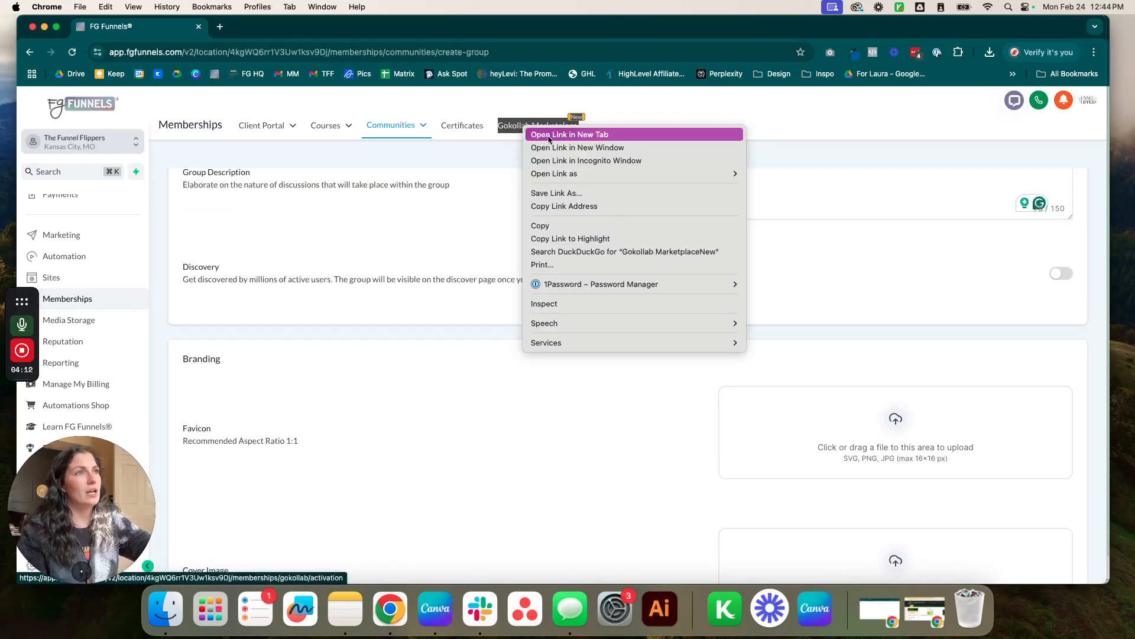
left_click(549, 136)
left_click(254, 26)
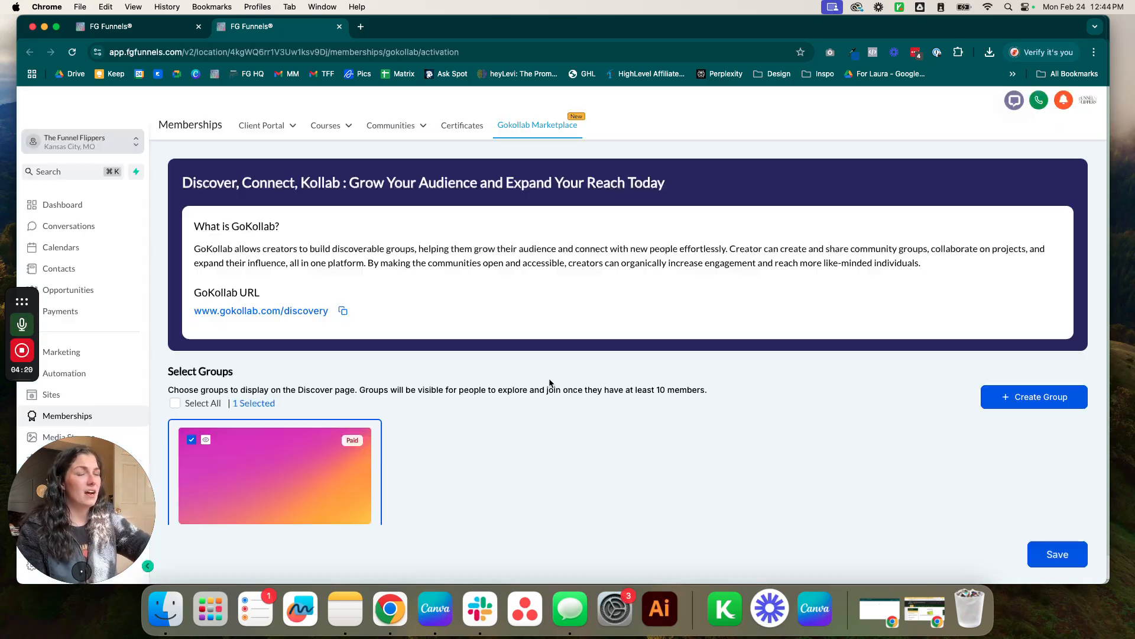
scroll(720, 413, "down", 1)
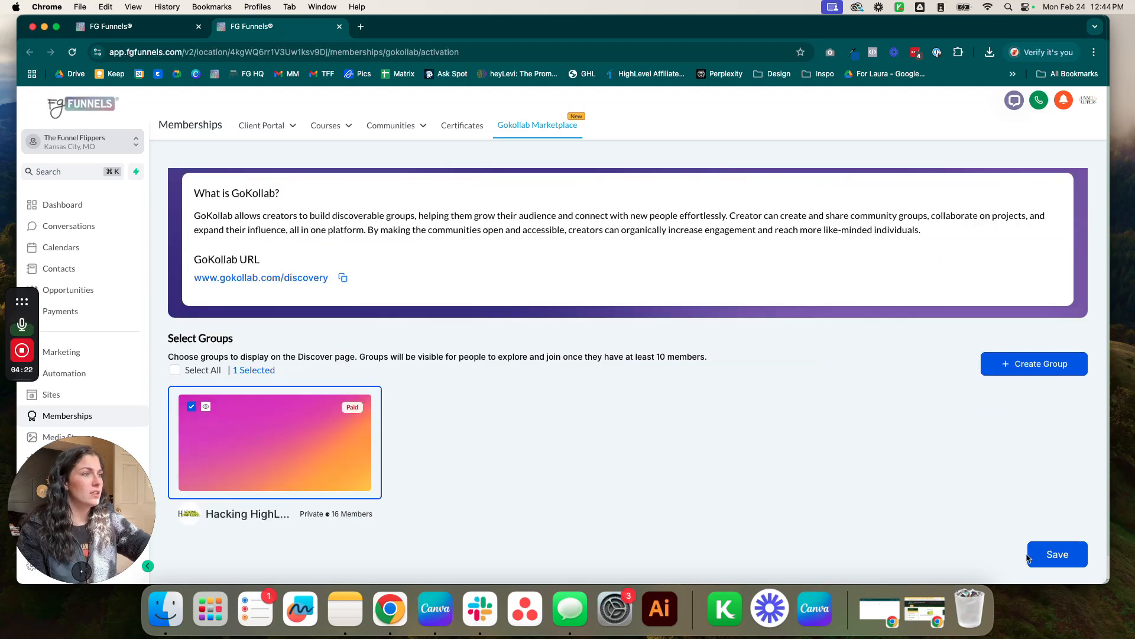
scroll(591, 386, "up", 2)
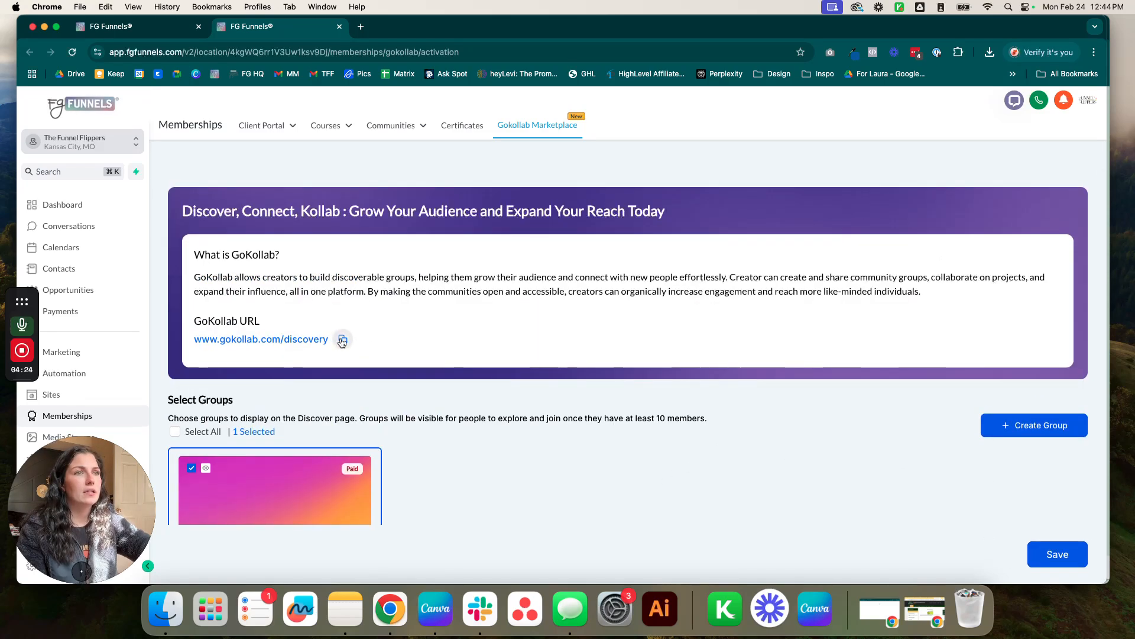
Load gokollab.com/discovery and browse its communities like Make Money Online and GFunnel.
left_click(313, 52)
key("super+v")
key("Return")
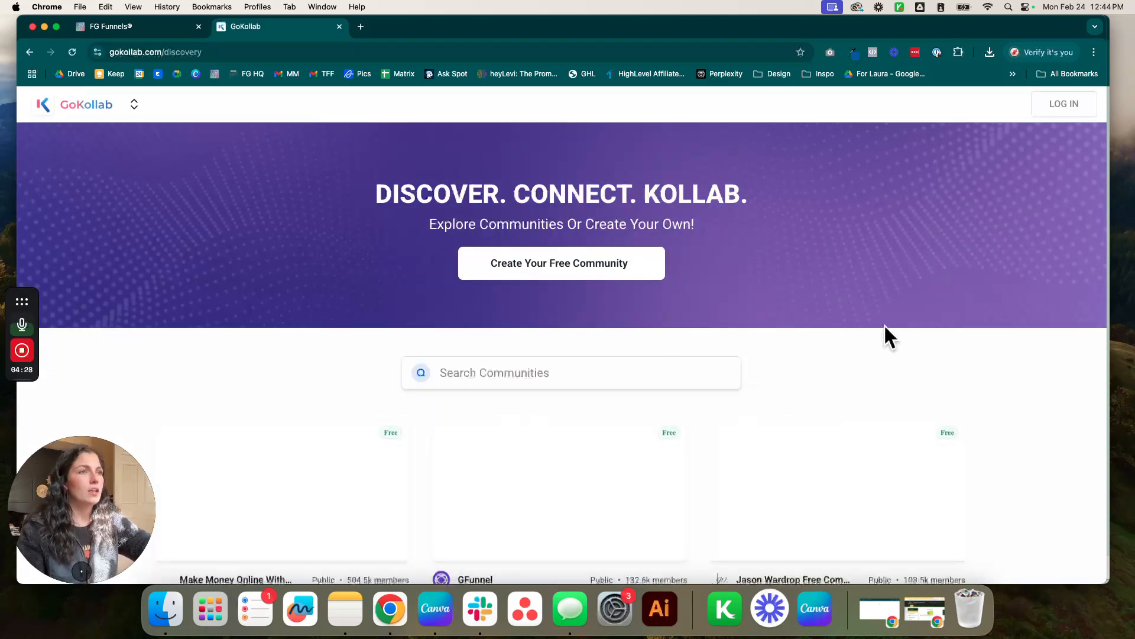
scroll(956, 390, "down", 4)
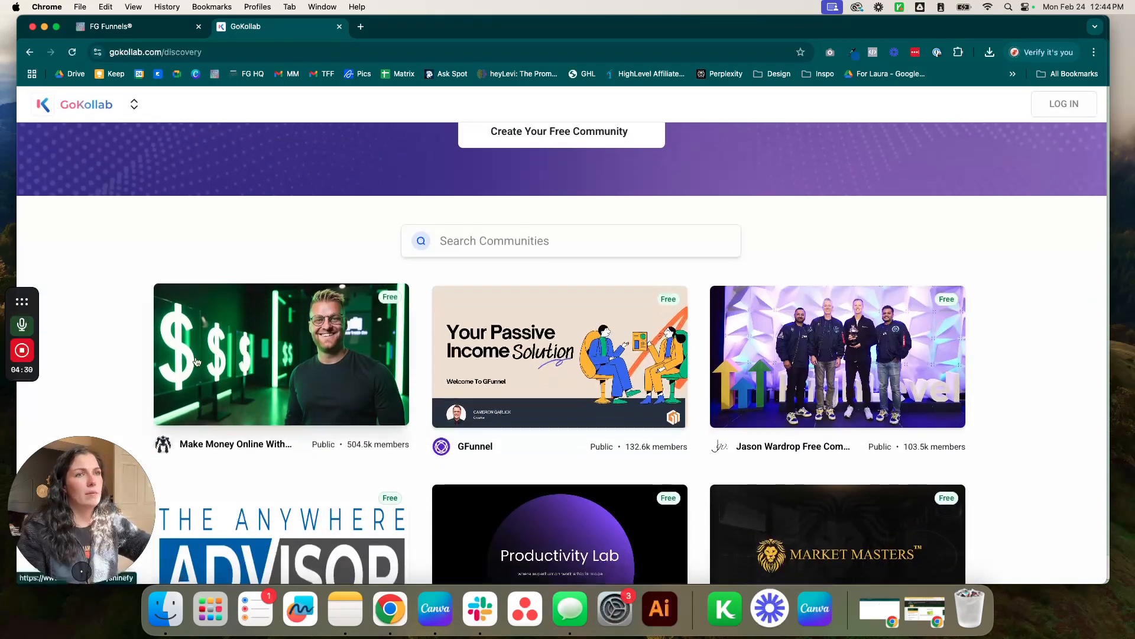
scroll(1009, 395, "down", 8)
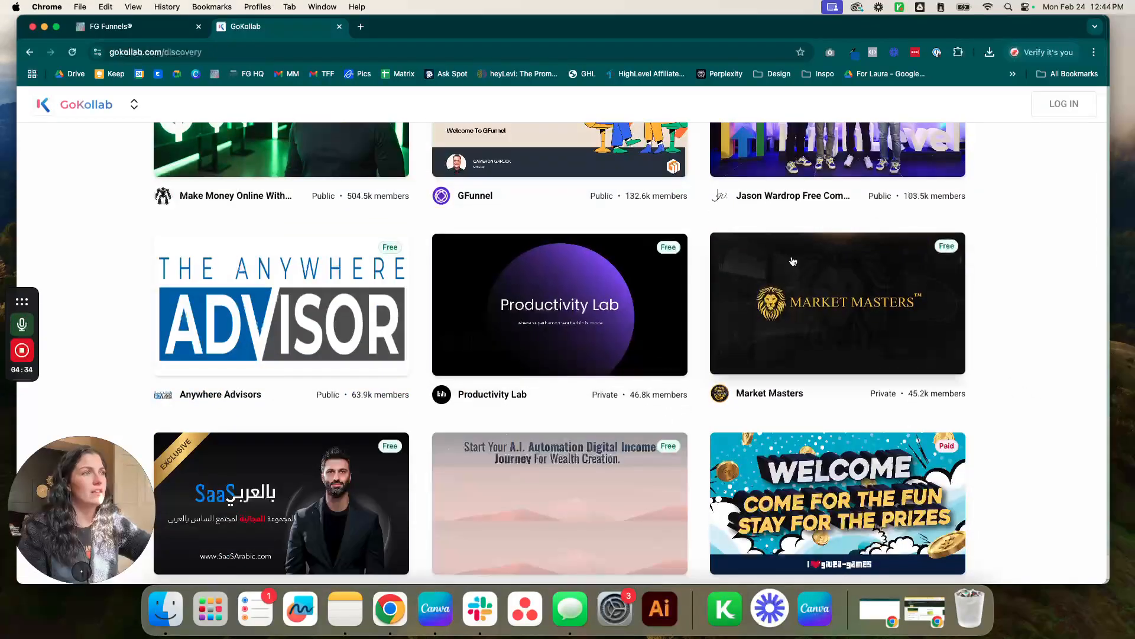
Back on the Create Group form, upload TFF Favicon.png as the group favicon.
left_click(105, 27)
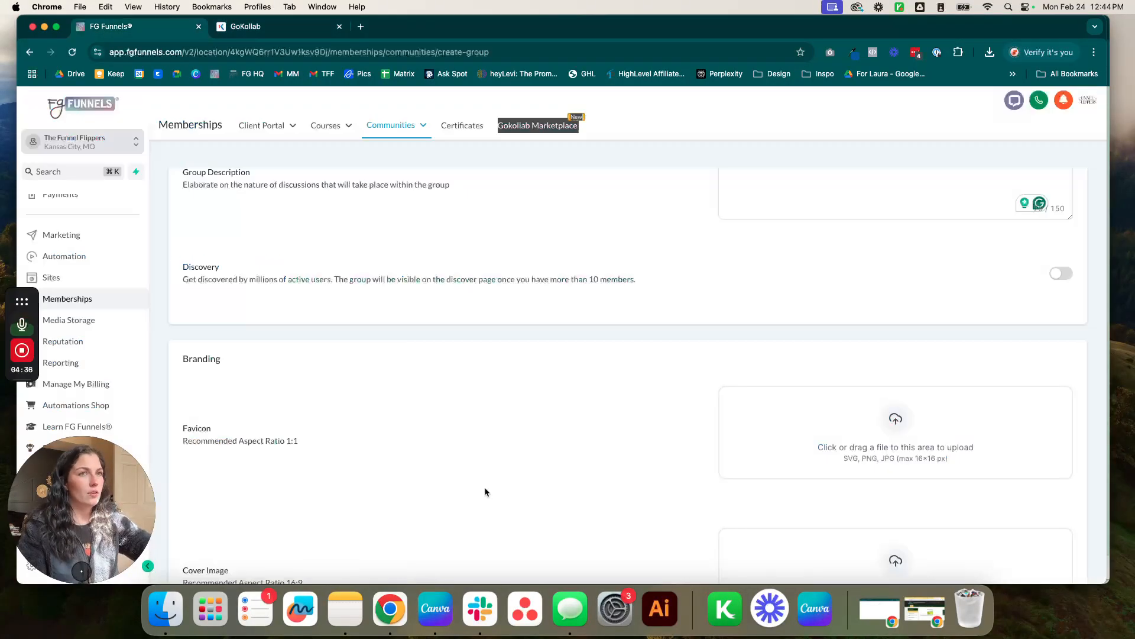
scroll(367, 415, "down", 1)
scroll(406, 306, "down", 3)
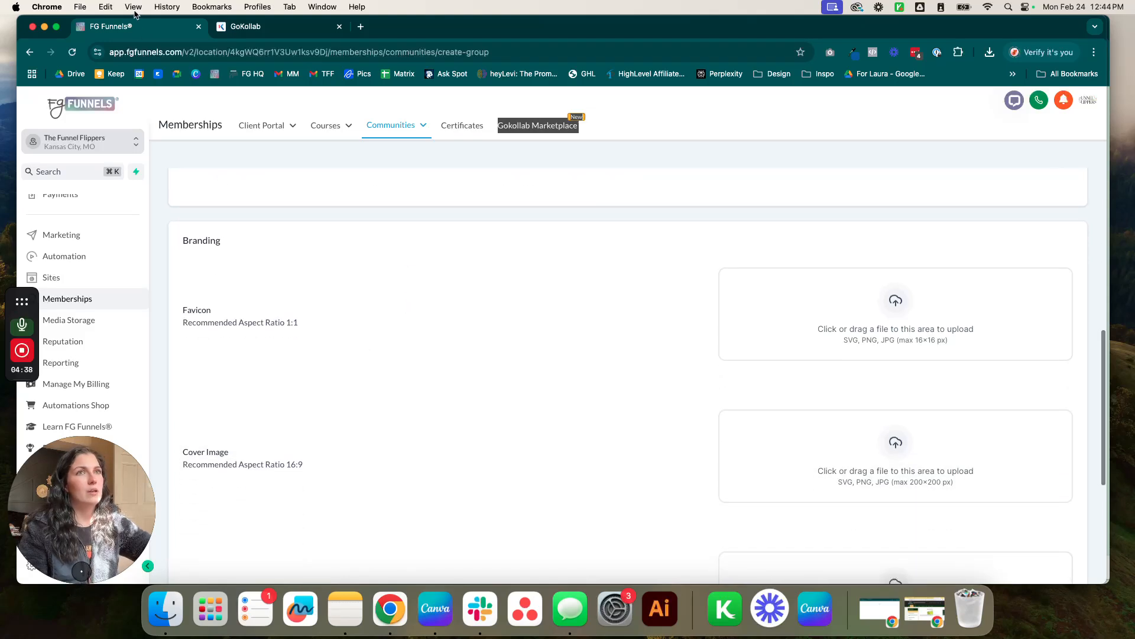
scroll(702, 386, "down", 5)
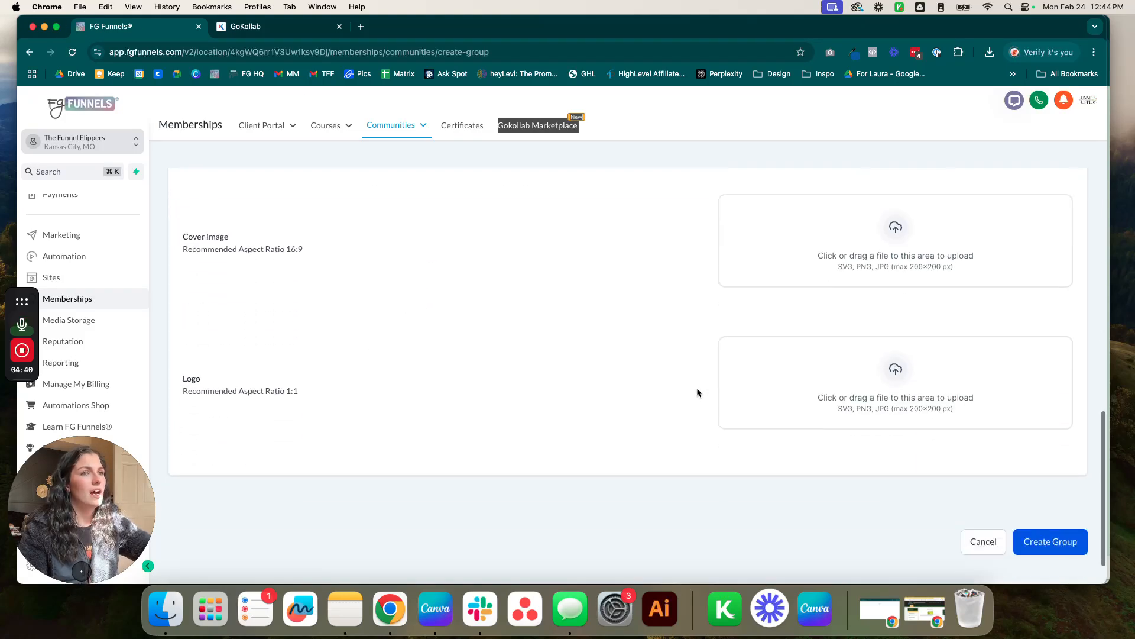
scroll(695, 364, "up", 4)
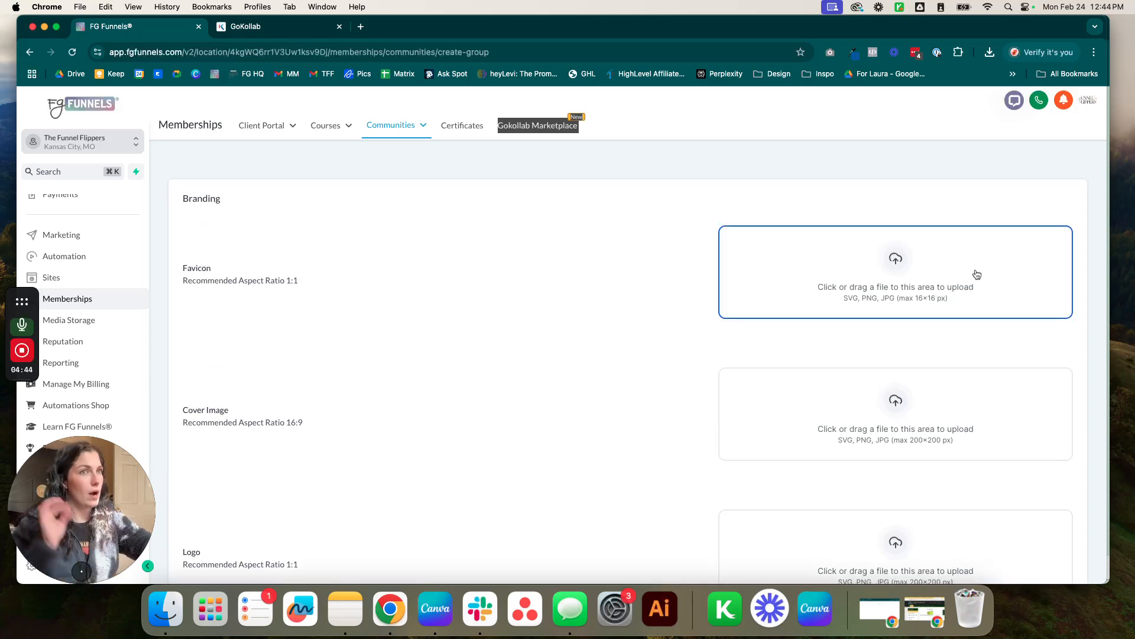
scroll(977, 274, "up", 1)
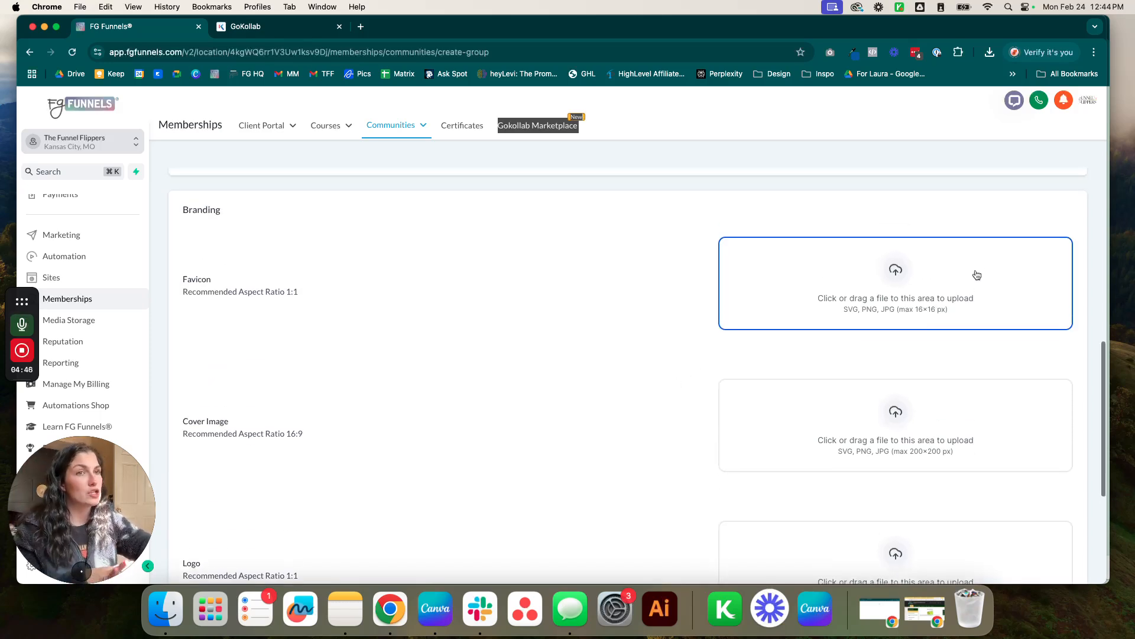
left_click(976, 272)
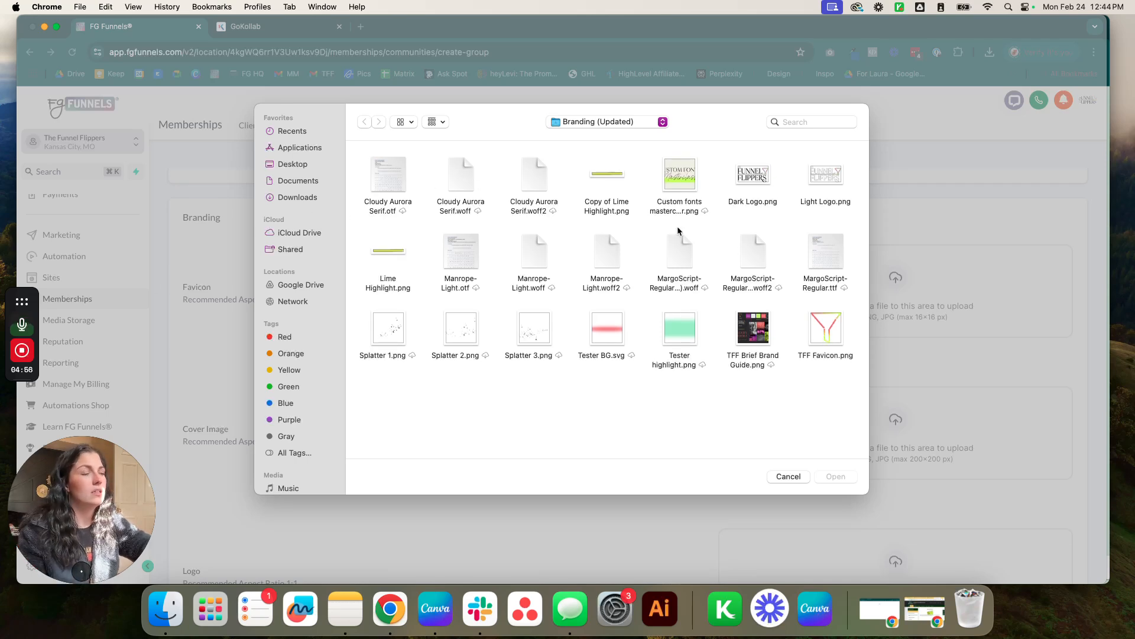
double_click(821, 330)
Set the cover image to Custom fonts masterclass cover.png.
scroll(613, 304, "down", 4)
scroll(602, 310, "up", 2)
scroll(914, 358, "down", 1)
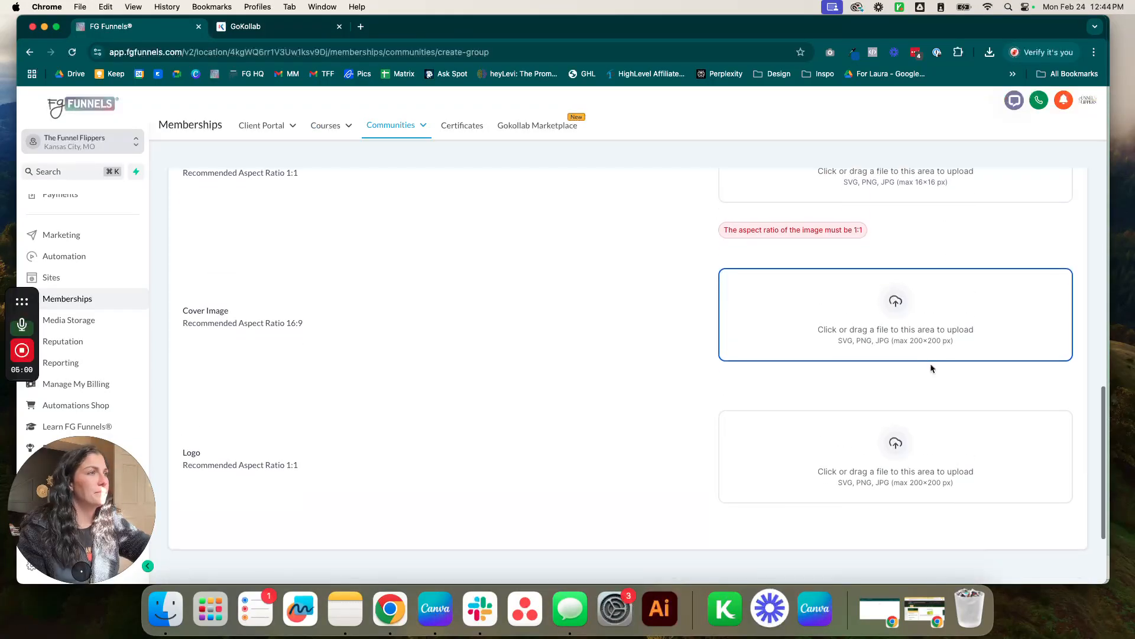
left_click(915, 305)
double_click(820, 326)
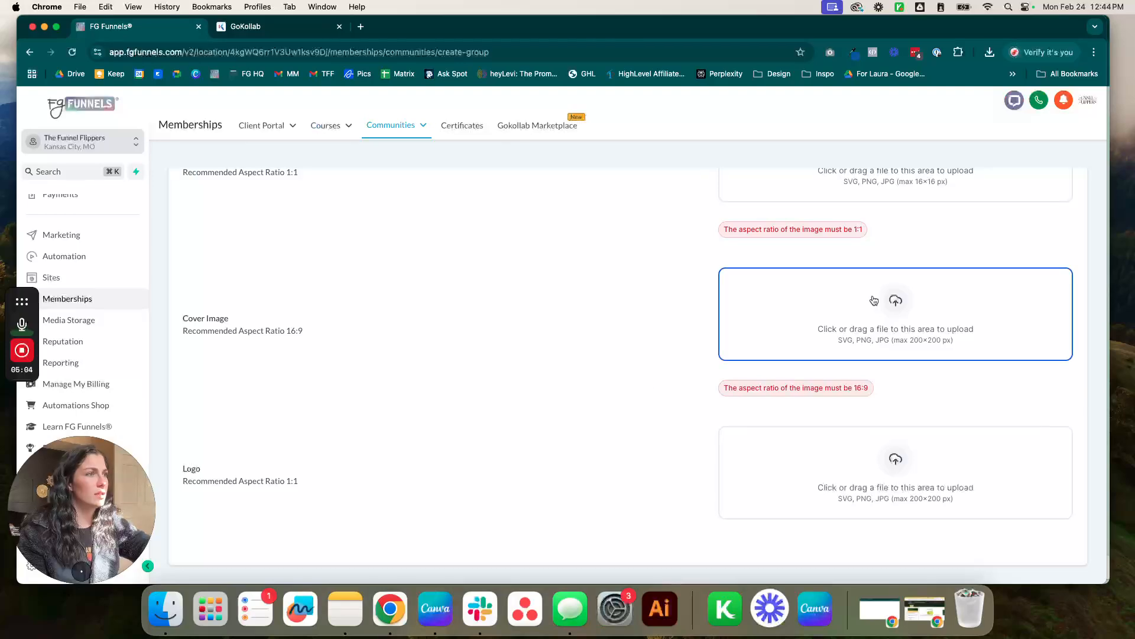
left_click(874, 300)
double_click(680, 175)
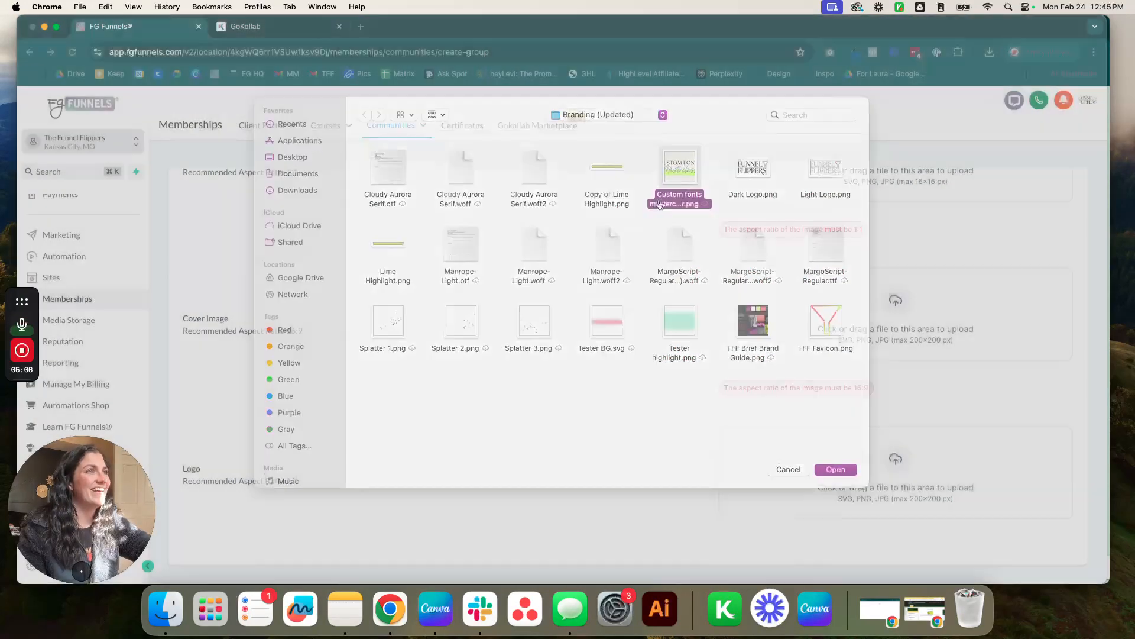
Upload Dark Logo.png as the logo, then replace it with Splatter 2.png.
left_click(860, 460)
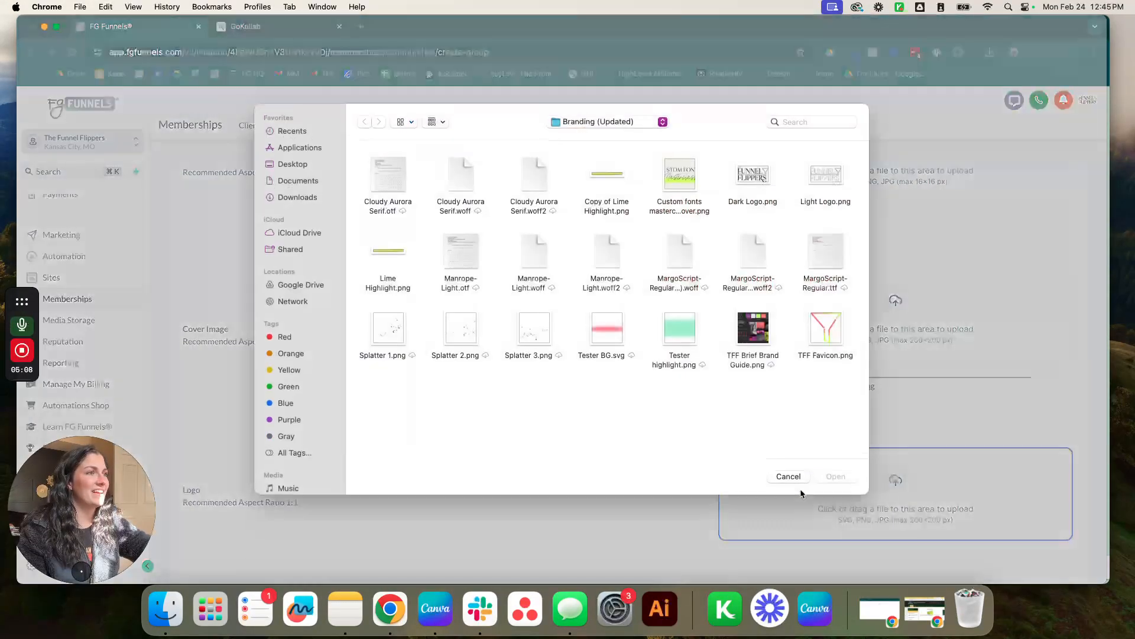
left_click(786, 475)
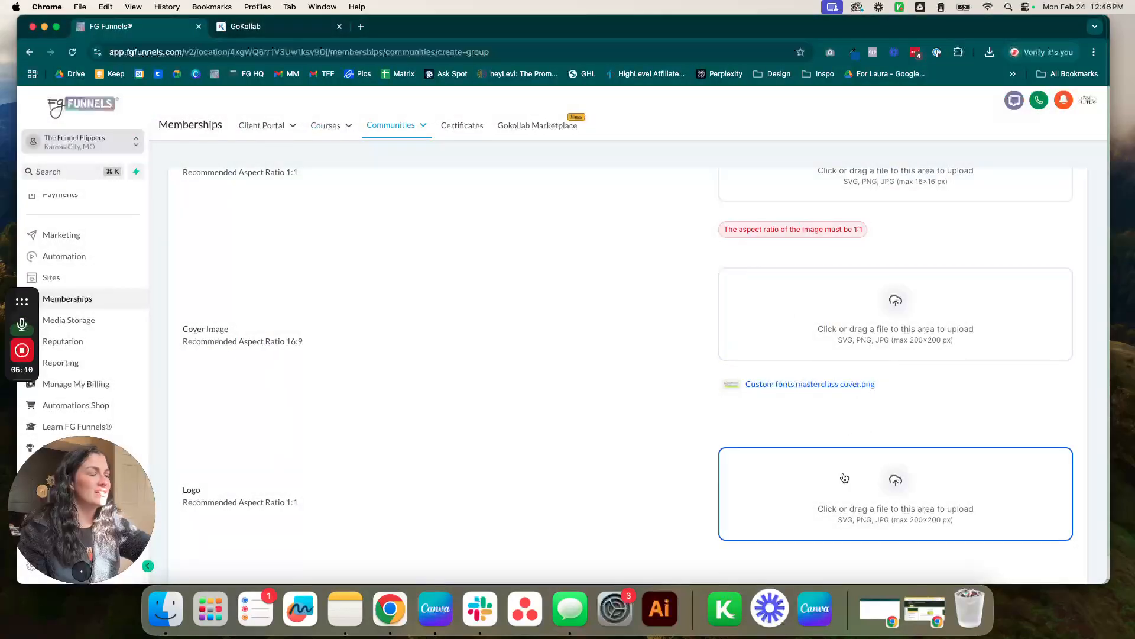
left_click(845, 475)
double_click(755, 176)
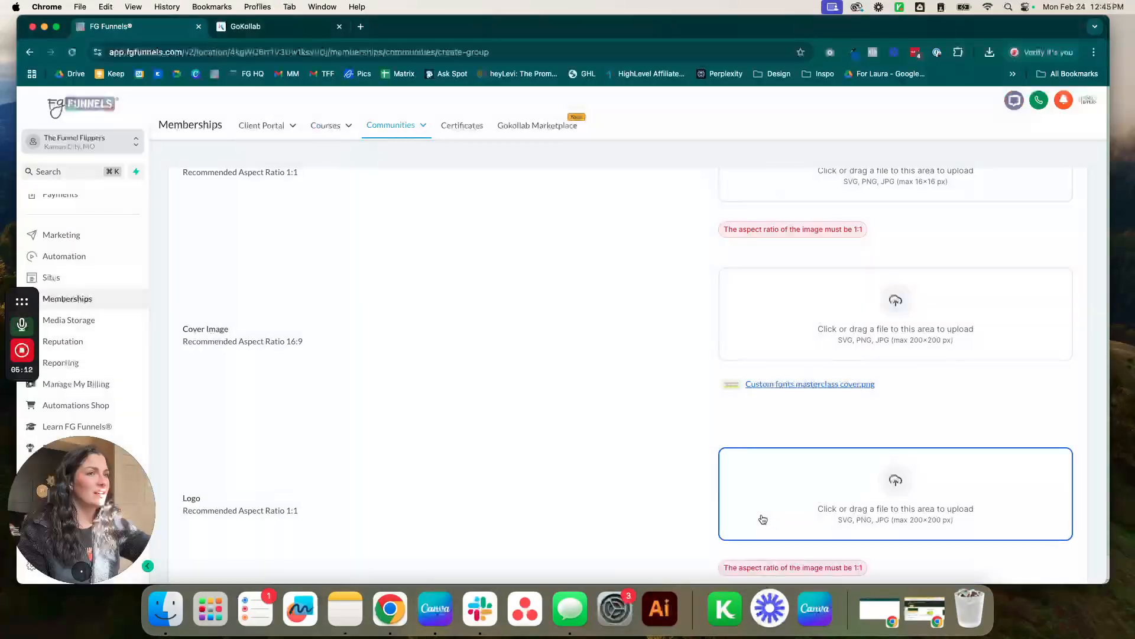
scroll(763, 523, "down", 2)
left_click(922, 467)
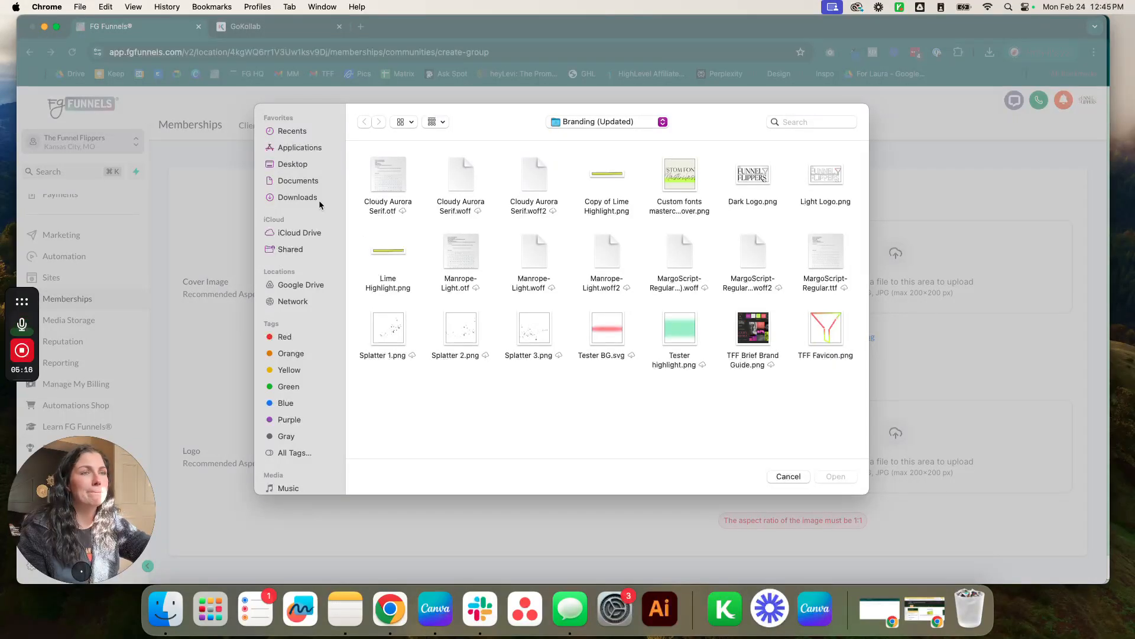
double_click(459, 335)
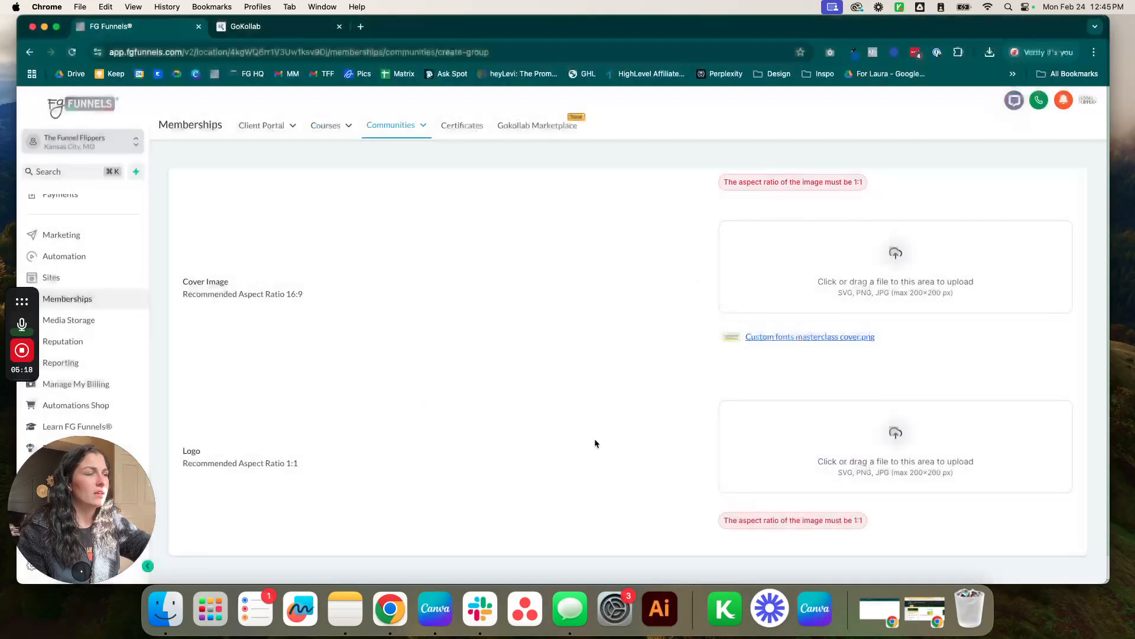
Submit the form with Create Group.
scroll(680, 467, "down", 3)
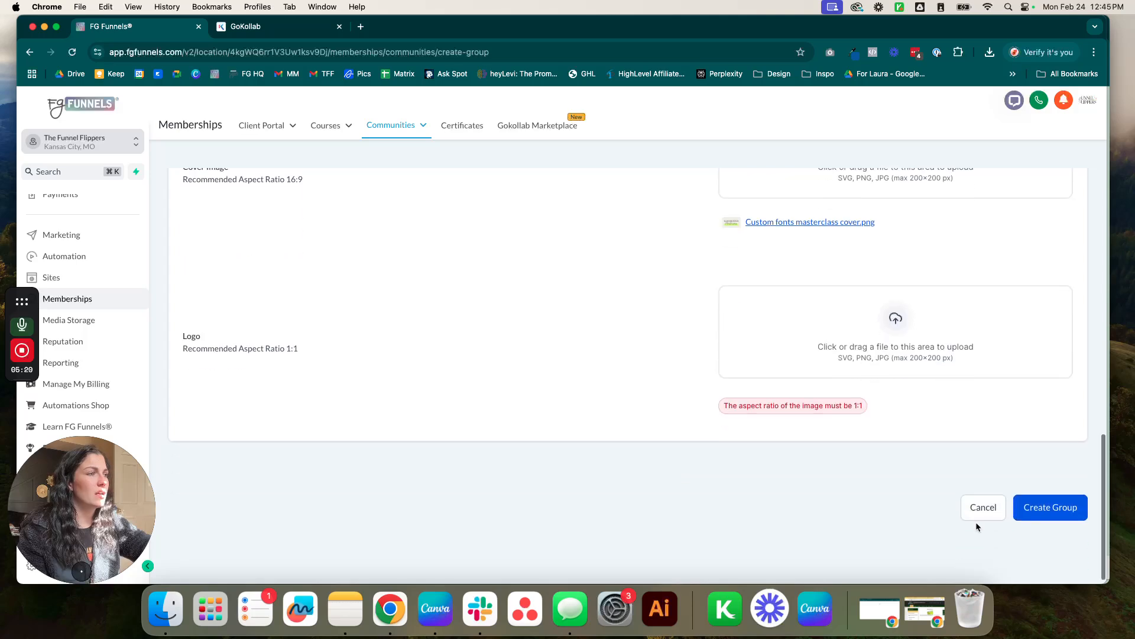
scroll(846, 390, "up", 10)
scroll(844, 391, "down", 10)
left_click(1022, 502)
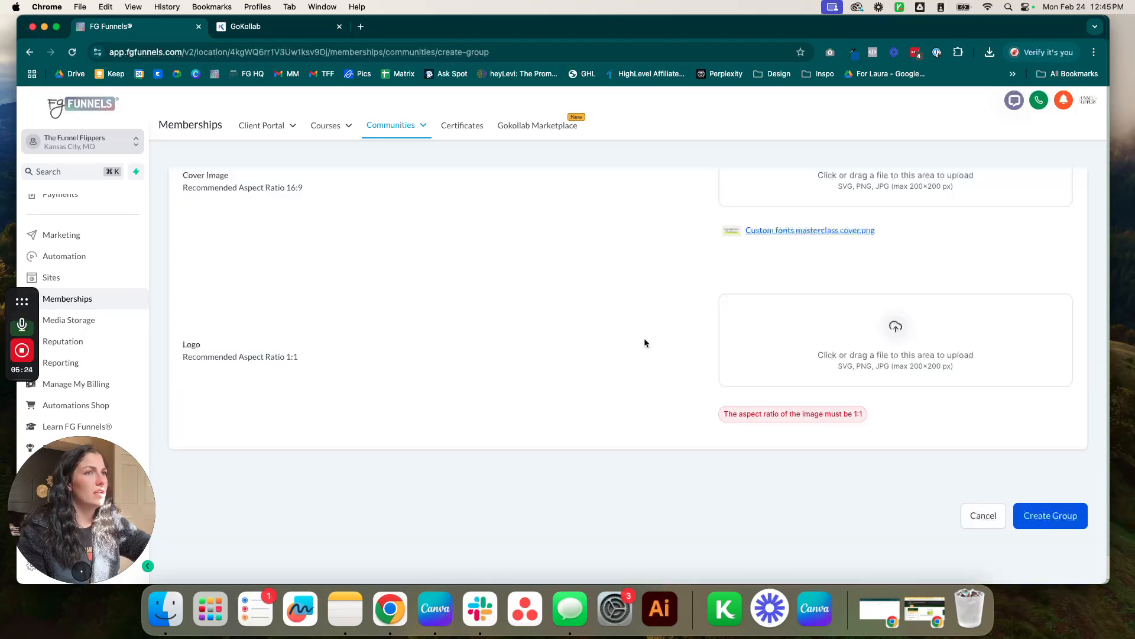
Append -1 to make the slug tester-community-1, then create the Tester Community group.
scroll(1064, 429, "up", 10)
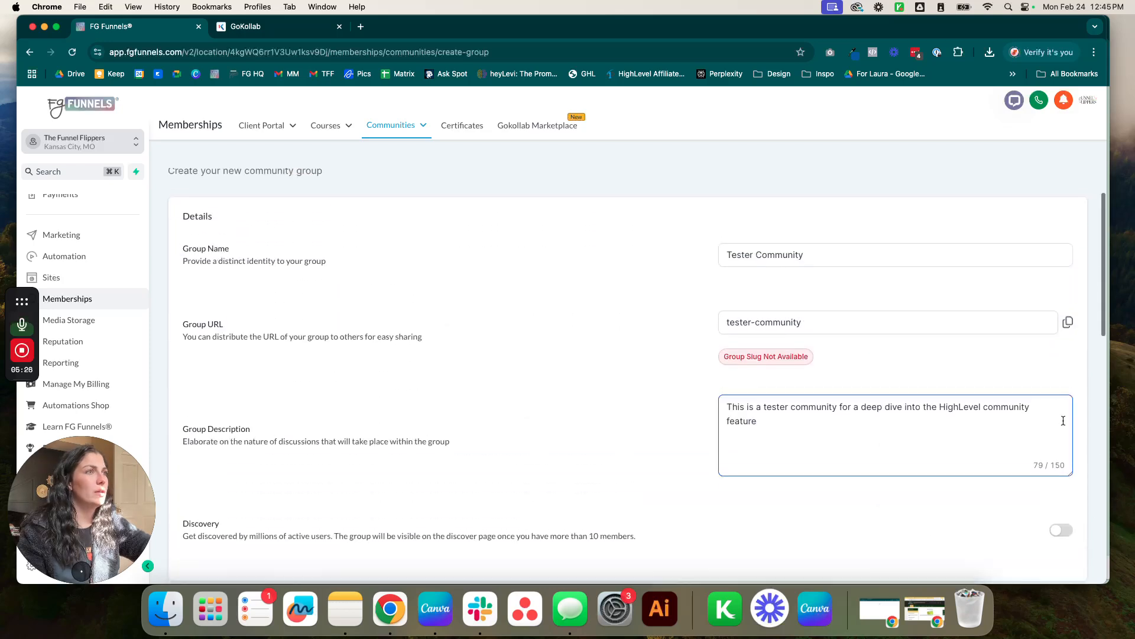
left_click(887, 393)
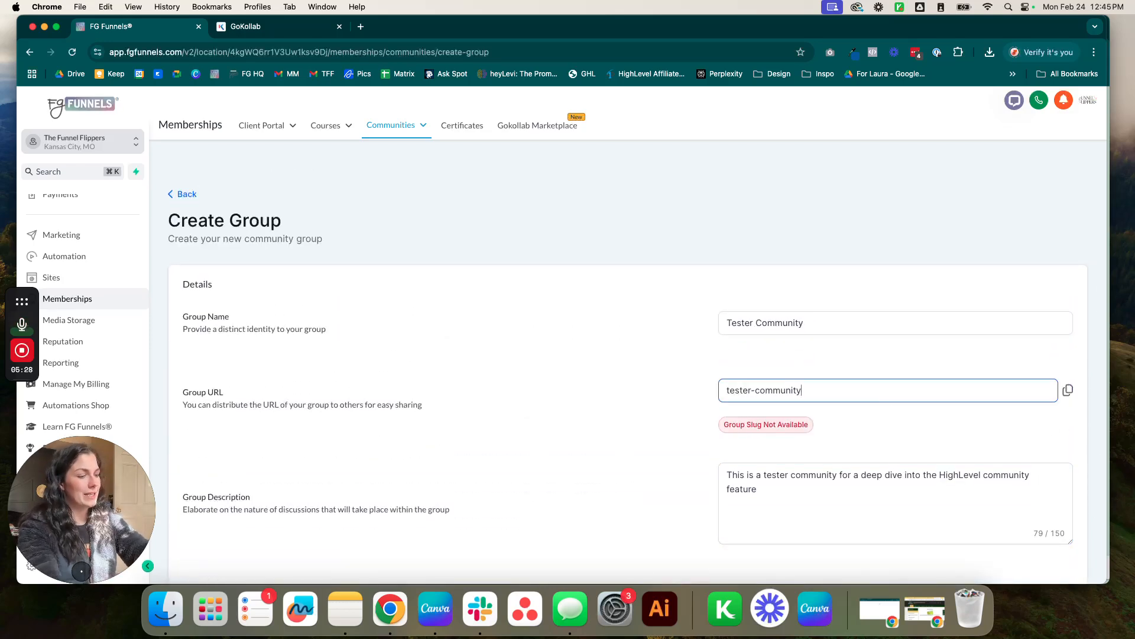
type("-1")
scroll(599, 427, "down", 12)
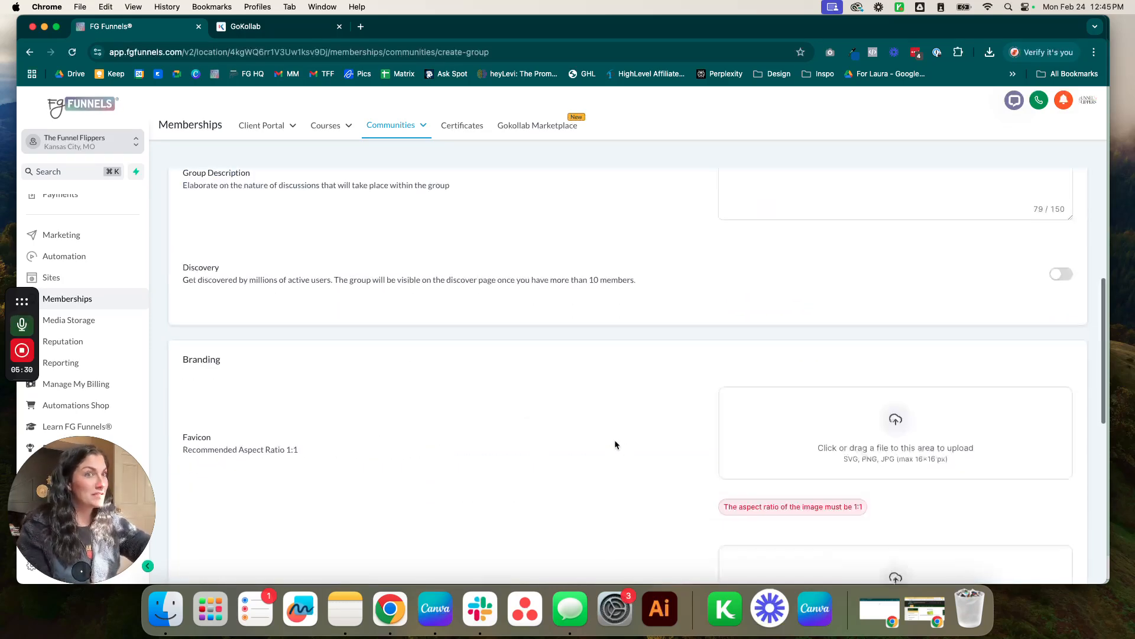
scroll(948, 484, "down", 3)
left_click(1024, 497)
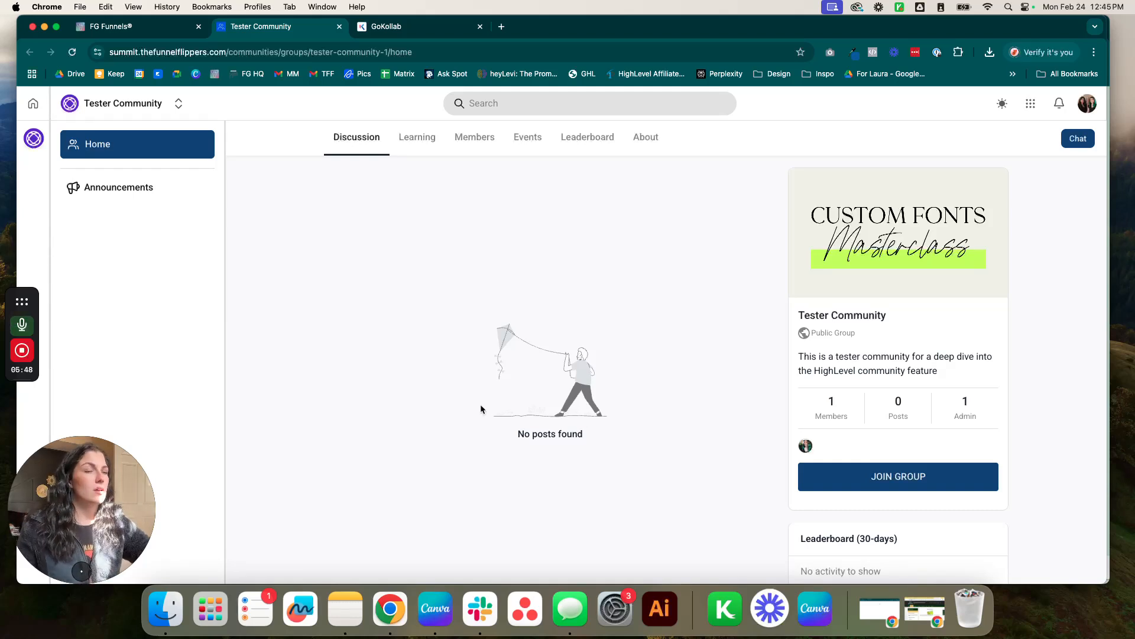
Log out via the avatar menu, then bring up the LOG IN dialog with email, password and secure-code options.
scroll(479, 406, "down", 1)
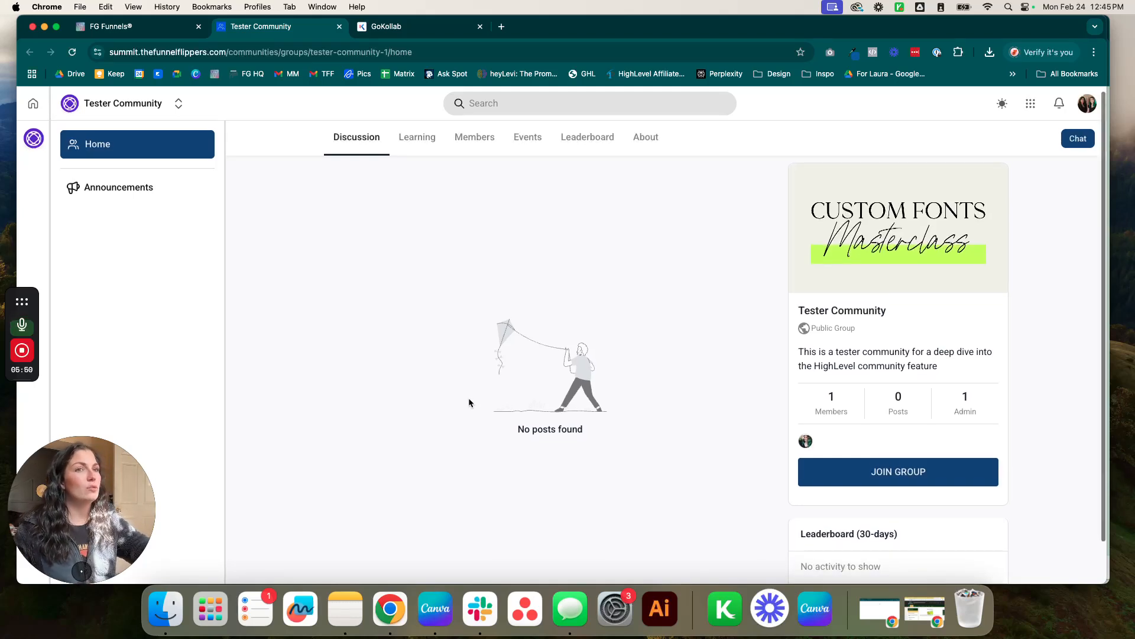
scroll(469, 402, "down", 3)
mouse_move(808, 414)
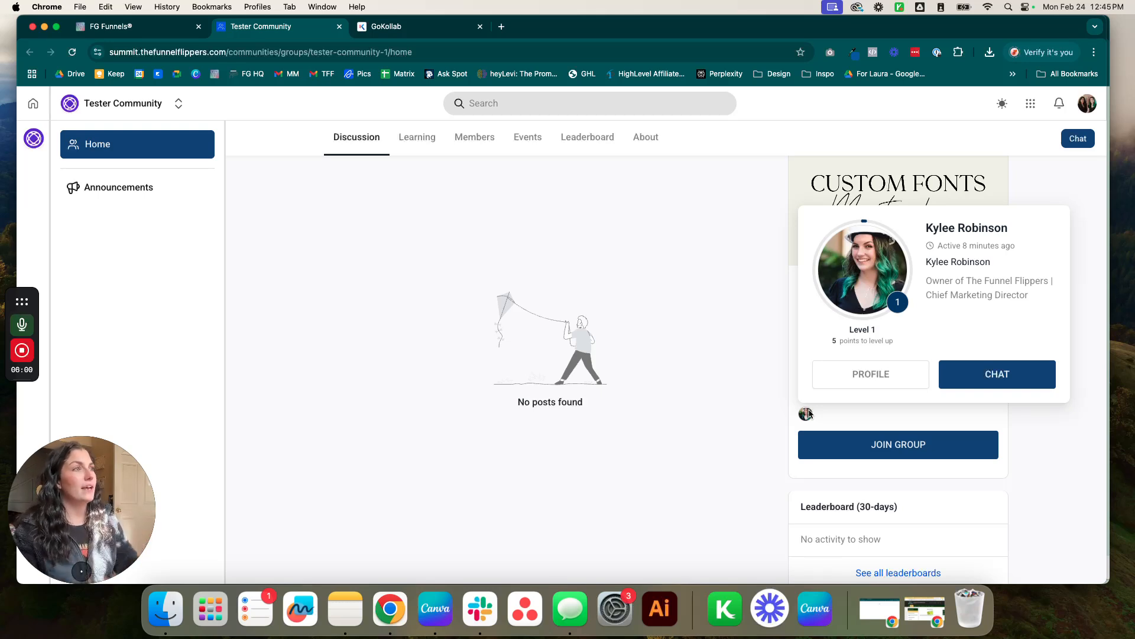
left_click(1090, 105)
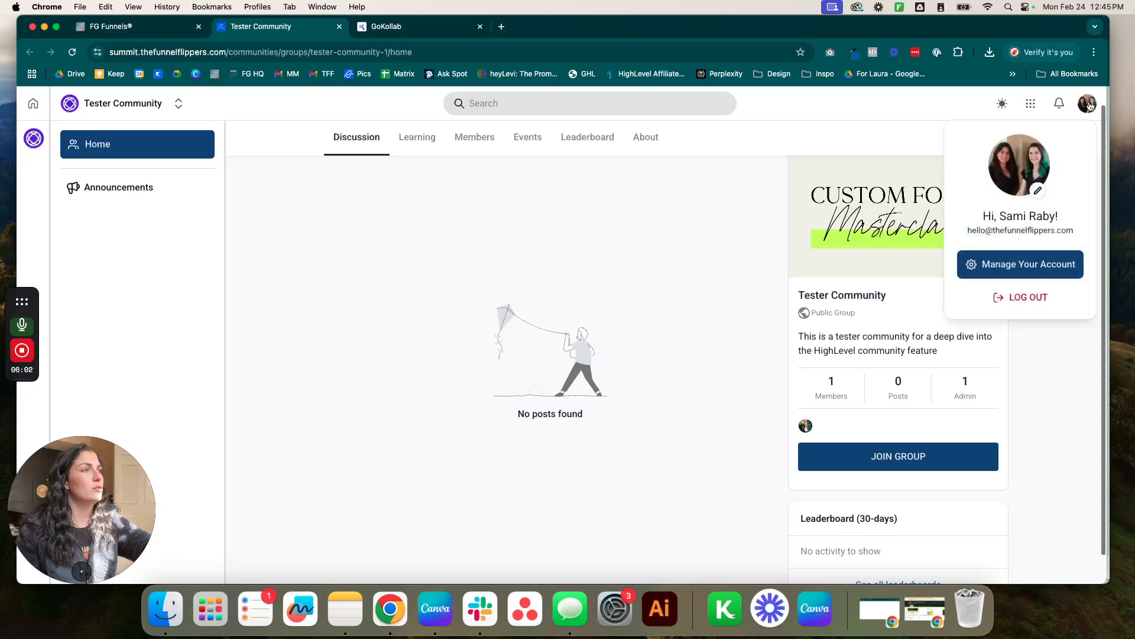
left_click(1030, 298)
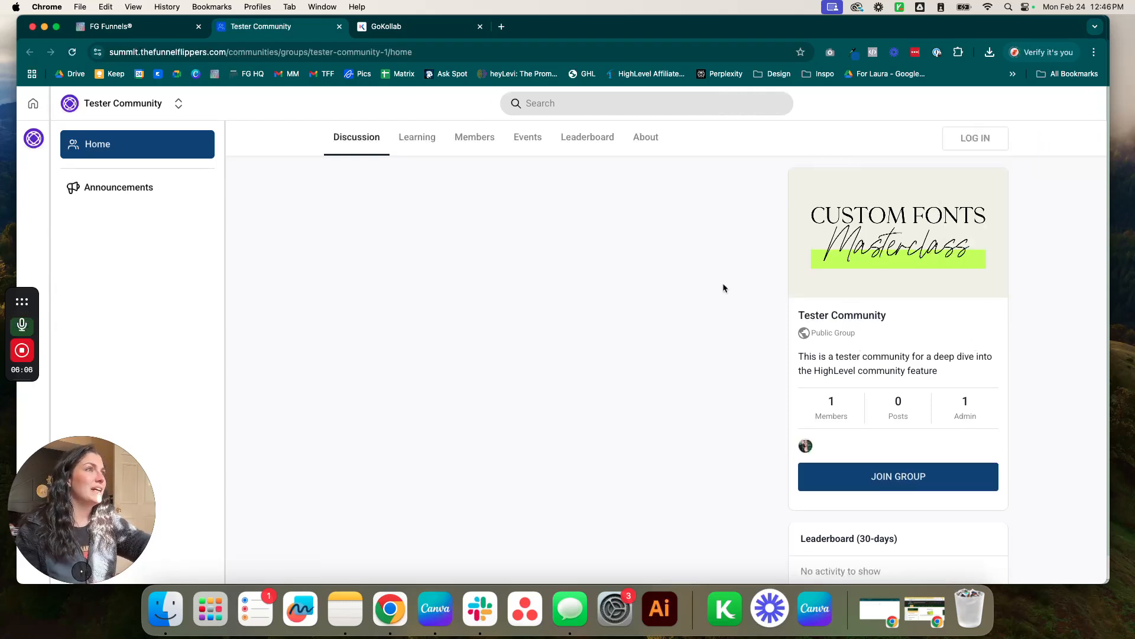
left_click(987, 140)
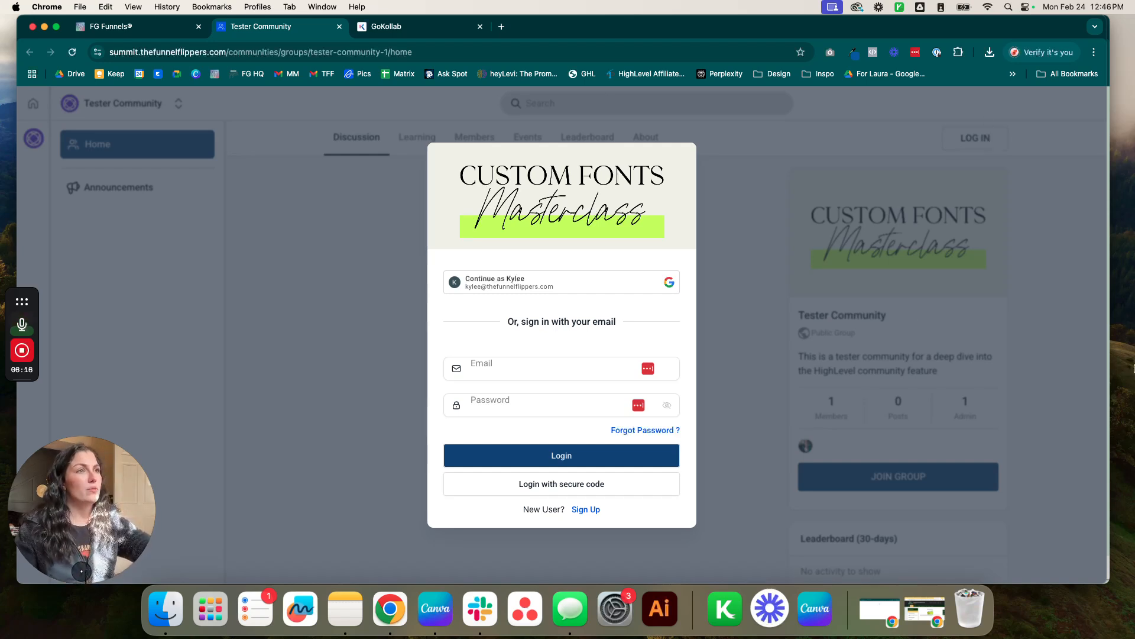
Log in with the other account's e-mail and password, and decline saving the password.
left_click(491, 365)
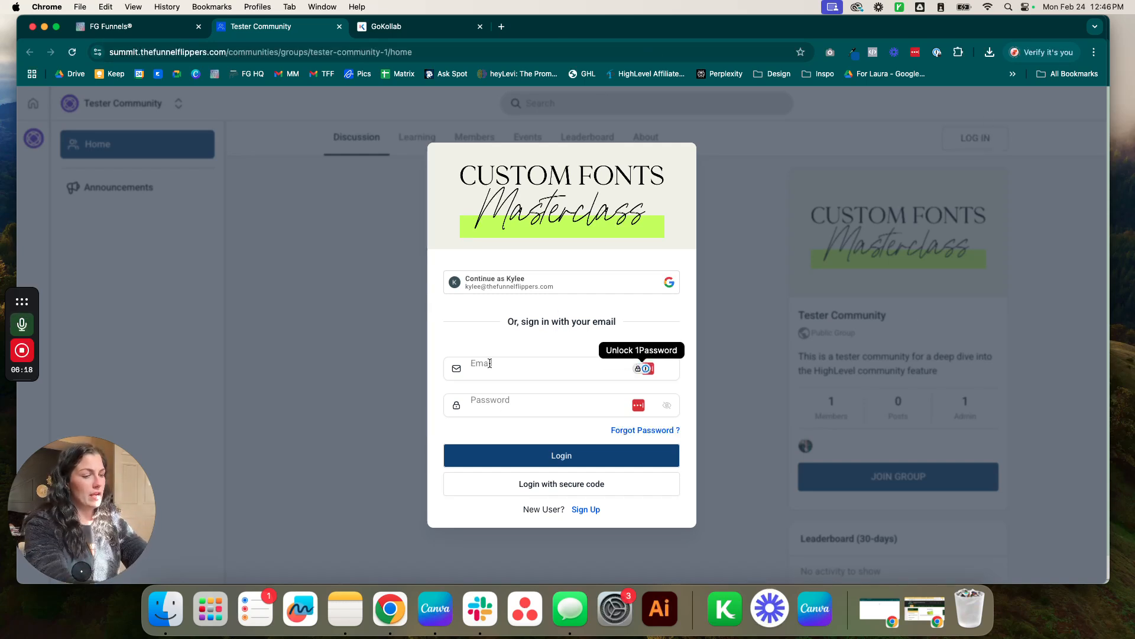
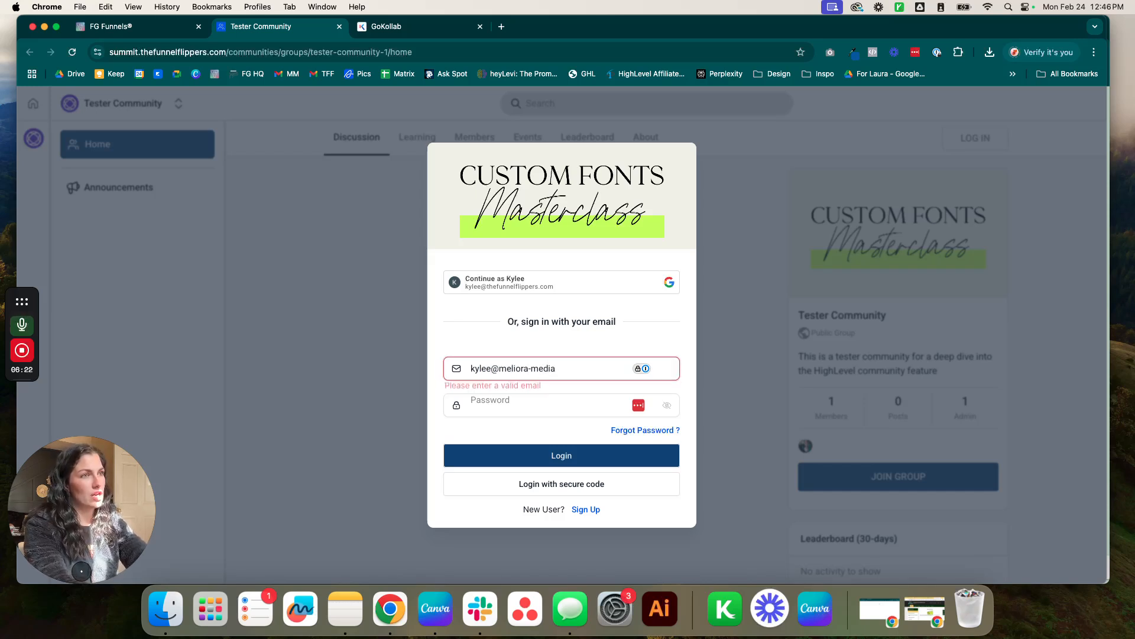
key("Tab")
type("••")
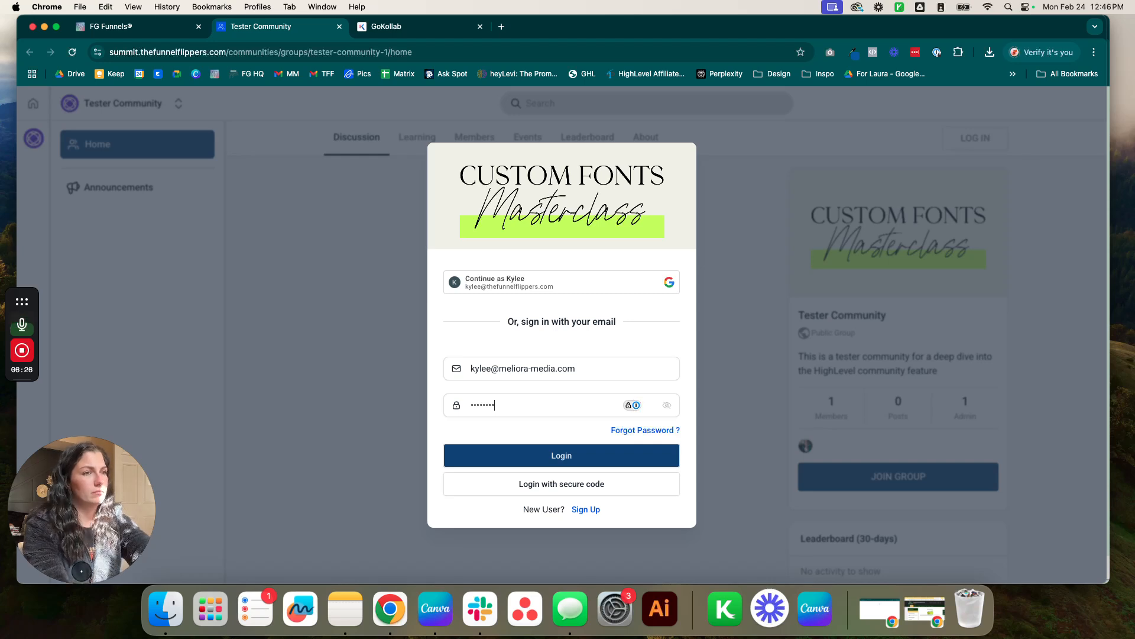
type("•••••••")
key("Return")
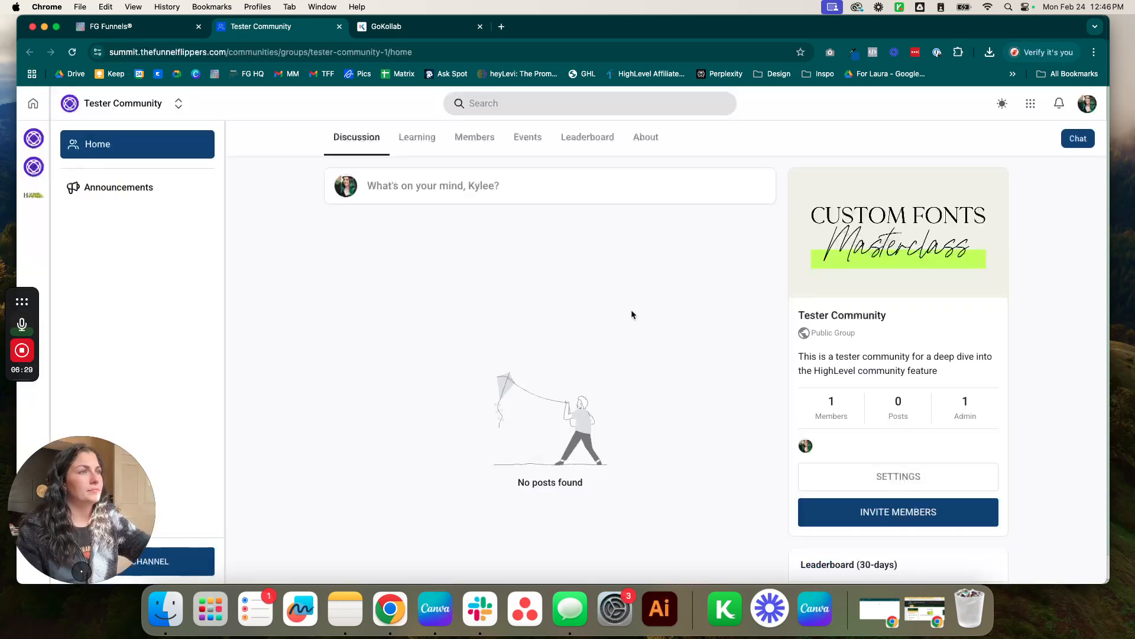
left_click(970, 189)
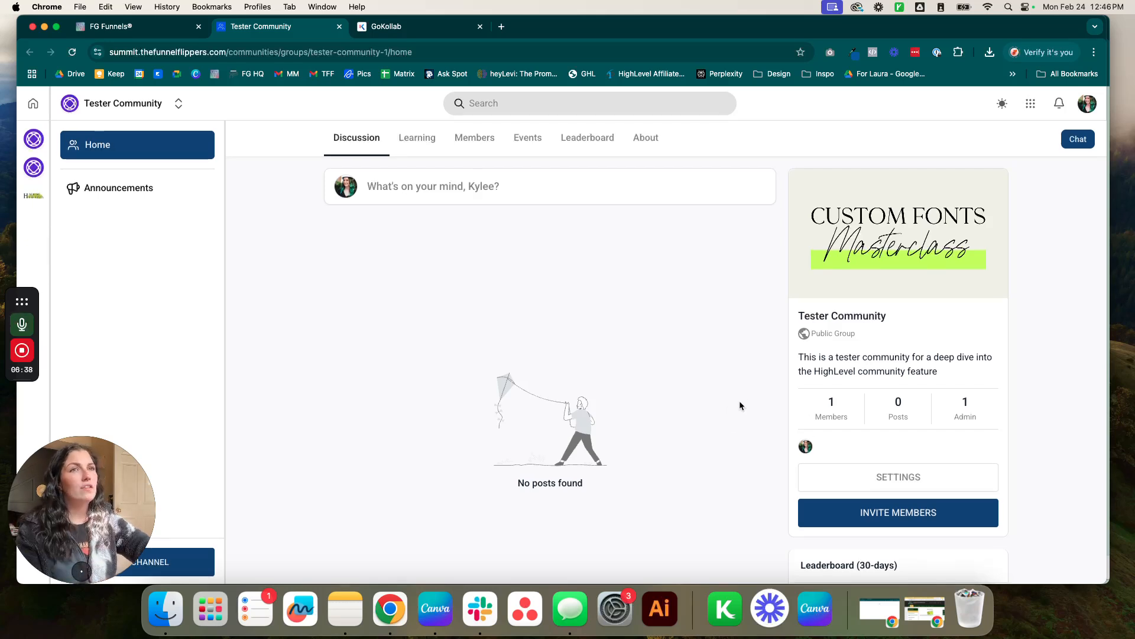
Go to Manage Your Account from the avatar menu to reach the Profile settings.
left_click(1087, 105)
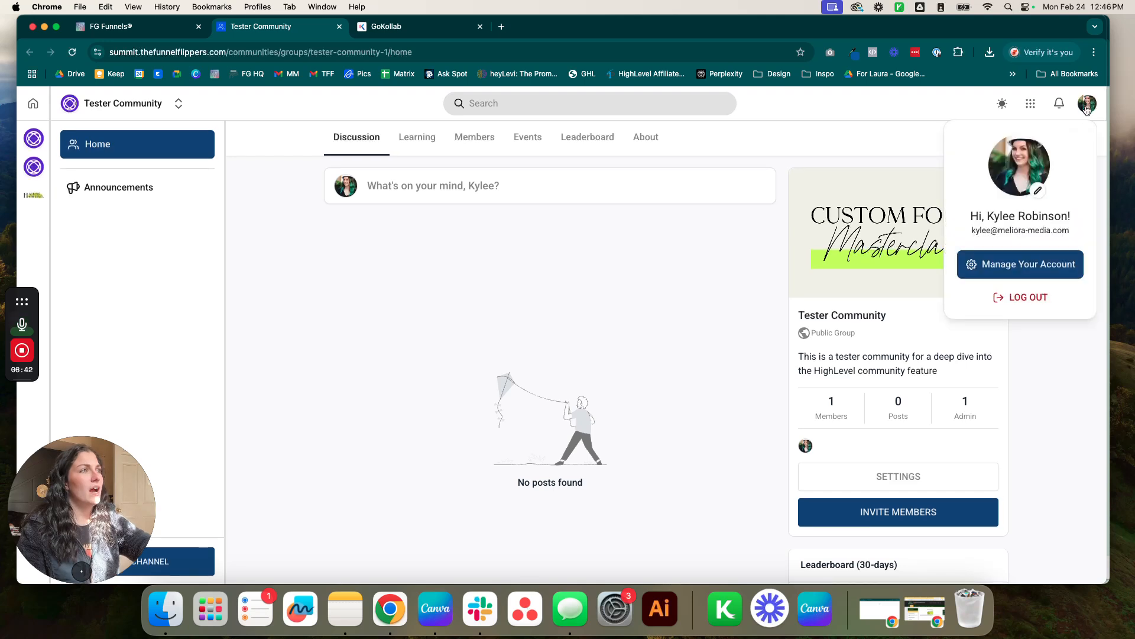
left_click(1033, 274)
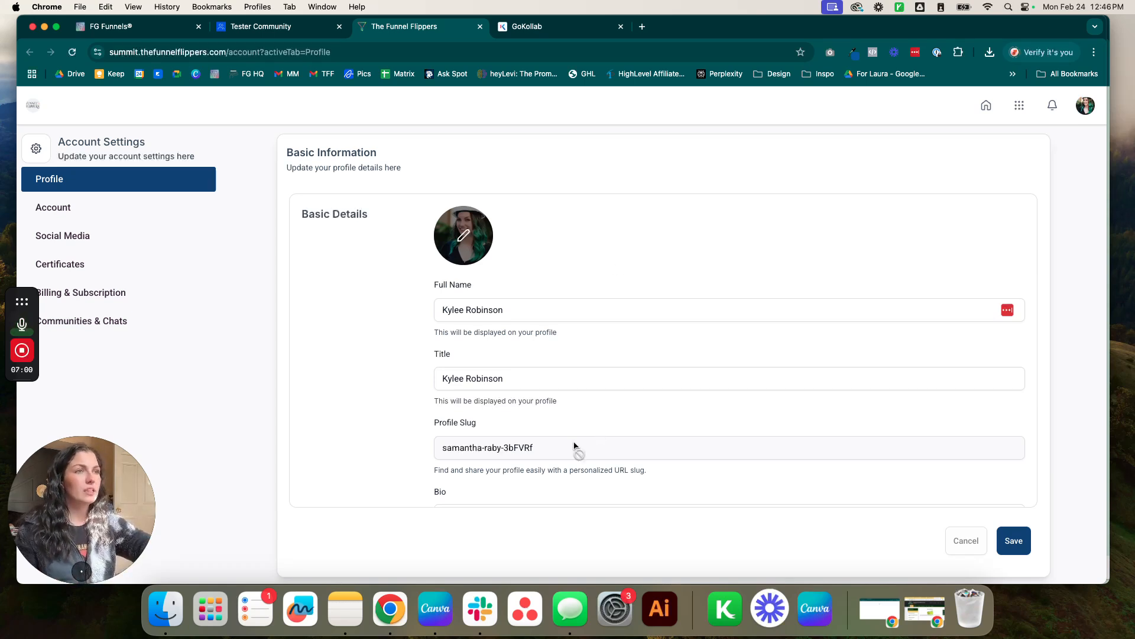
Replace the profile title with 'Co-Owner of The Funnel Flippers'.
left_click_drag(535, 454, 414, 454)
scroll(406, 449, "down", 1)
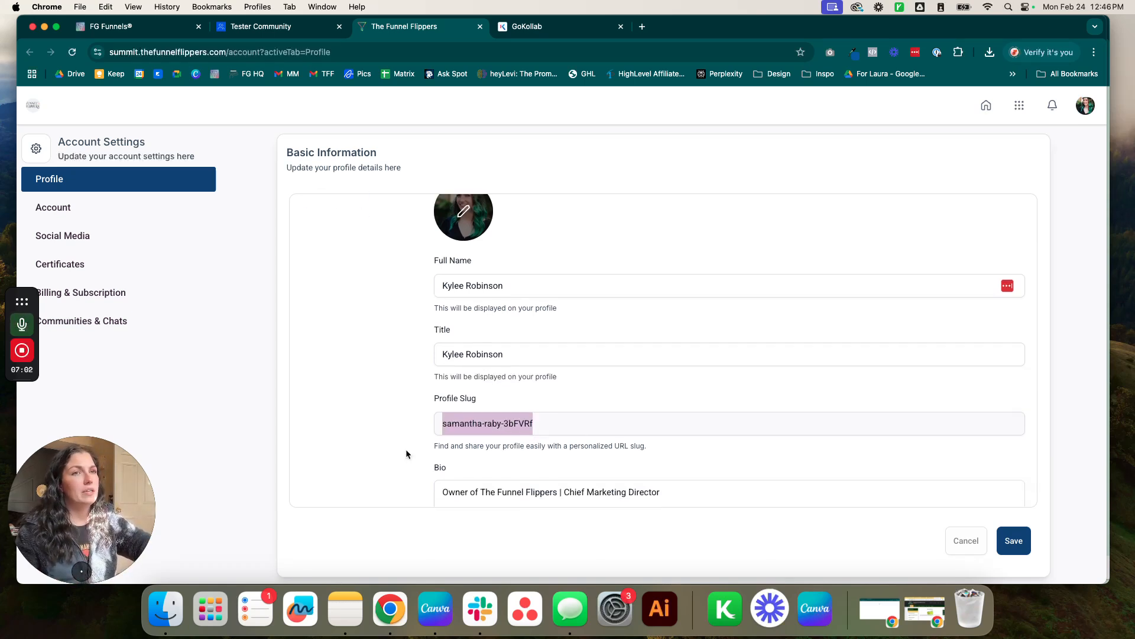
left_click(480, 283)
mouse_move(442, 417)
left_mouse_down()
mouse_move(630, 423)
mouse_move(422, 420)
left_mouse_up()
left_click(630, 423)
scroll(426, 428, "up", 1)
left_click(478, 436)
left_click(552, 367)
left_click(519, 298)
triple_click(510, 362)
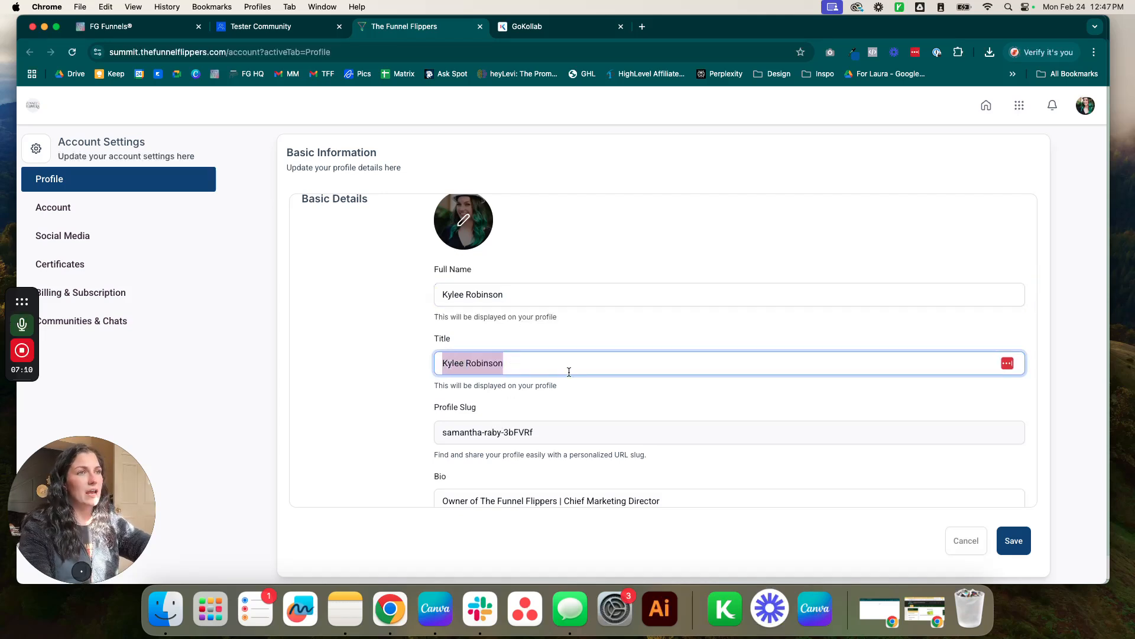
type("Co-Owner of")
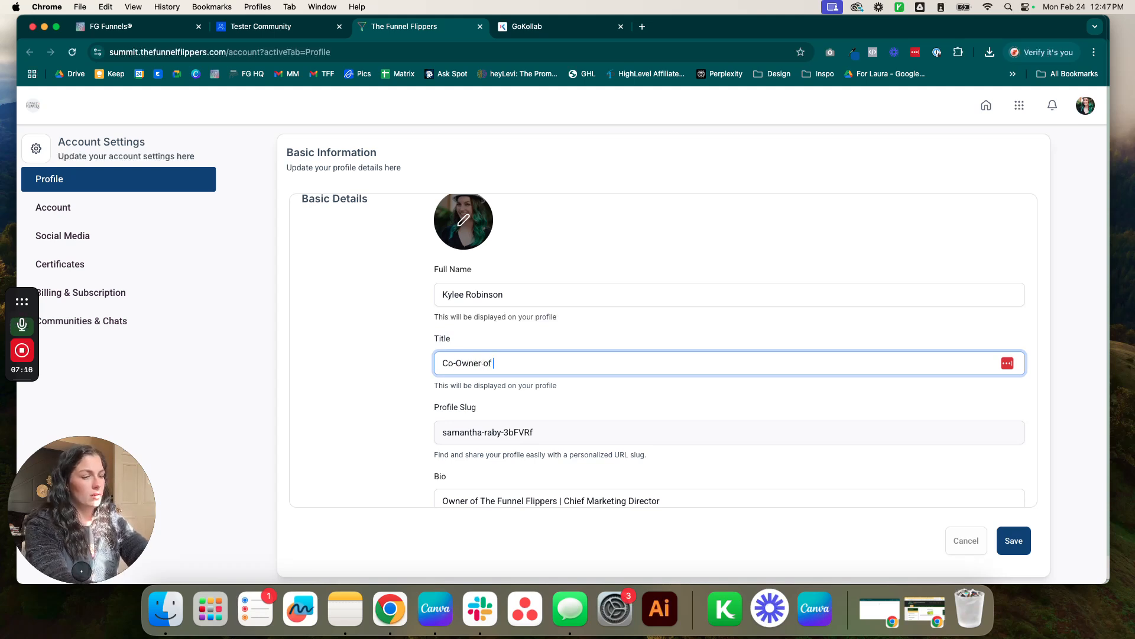
type("ers")
left_click(368, 397)
Set the profile location to Pennsylvania and save the profile.
scroll(498, 444, "down", 1)
scroll(498, 448, "down", 4)
left_click(500, 392)
scroll(605, 450, "down", 4)
left_click(571, 399)
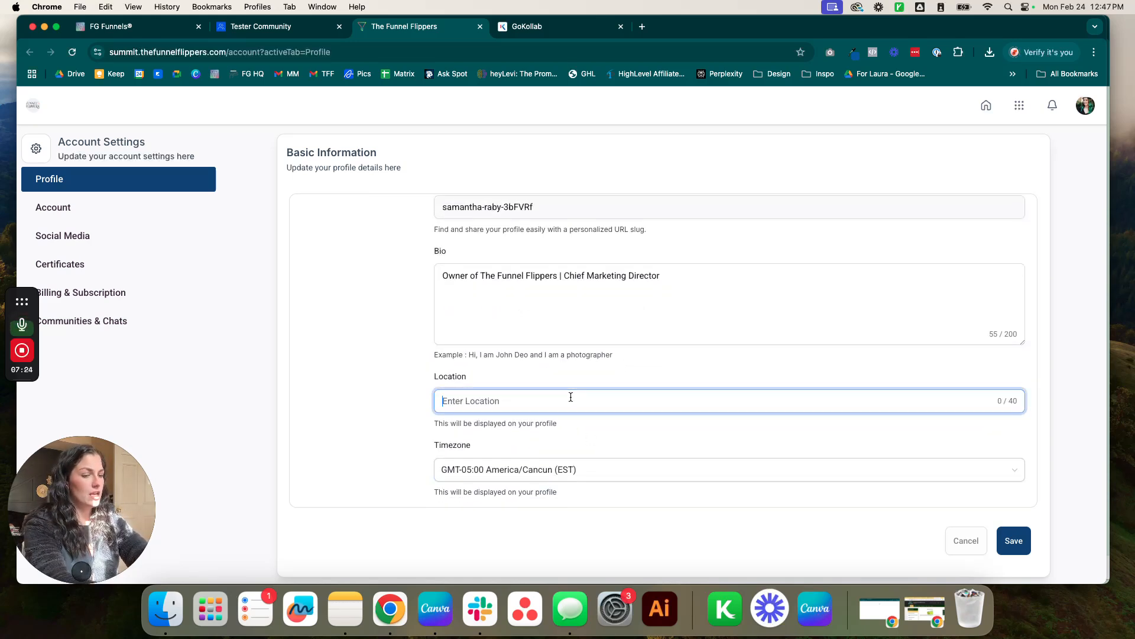
type("Pennsylvania")
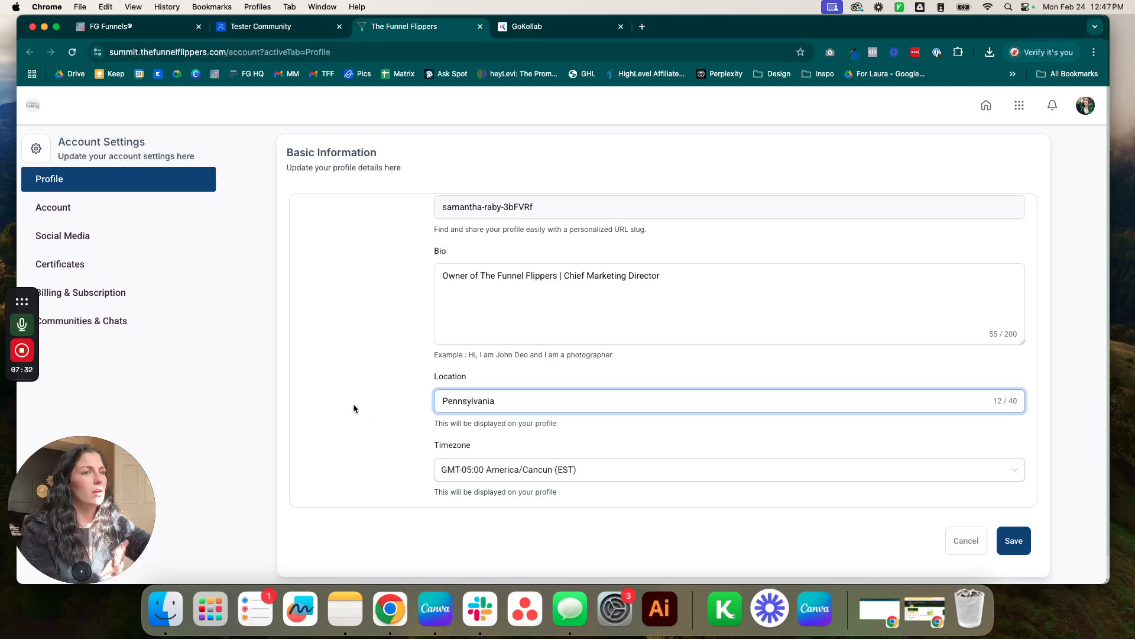
left_click(354, 408)
left_click(1028, 547)
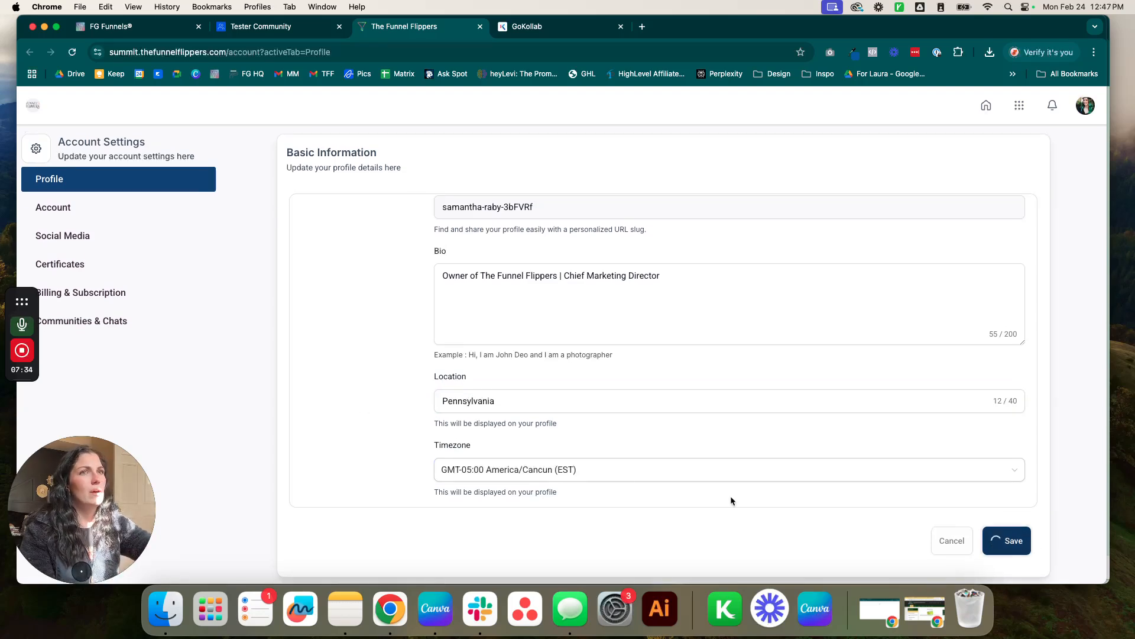
left_click(65, 210)
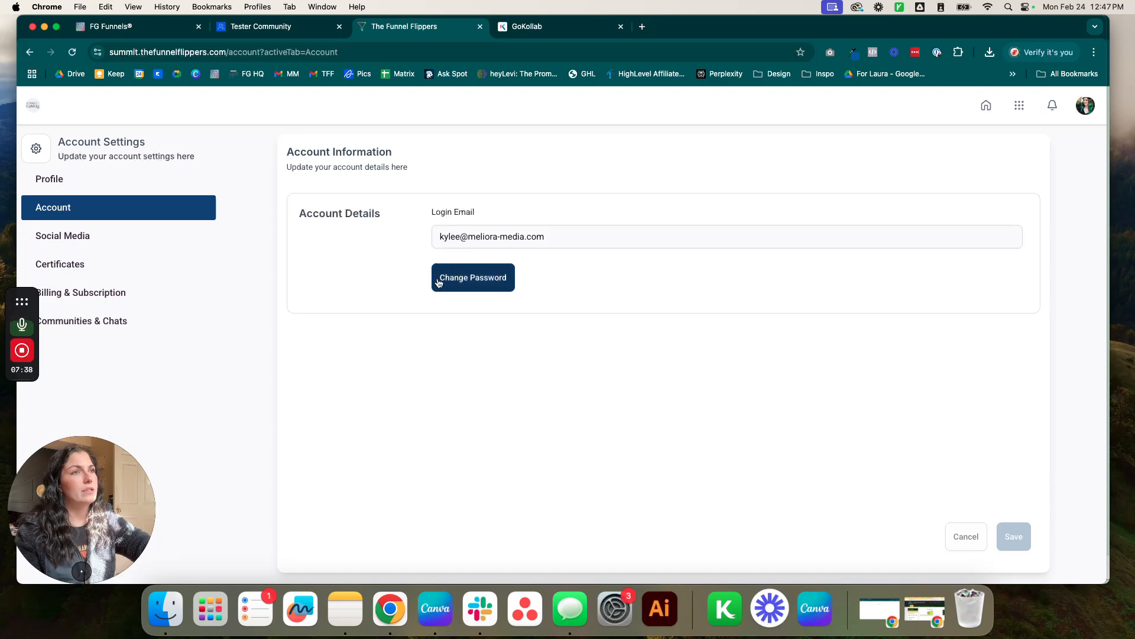
On the Social Media tab, enter the contact e-mail, make it publicly visible, and save.
left_click(90, 241)
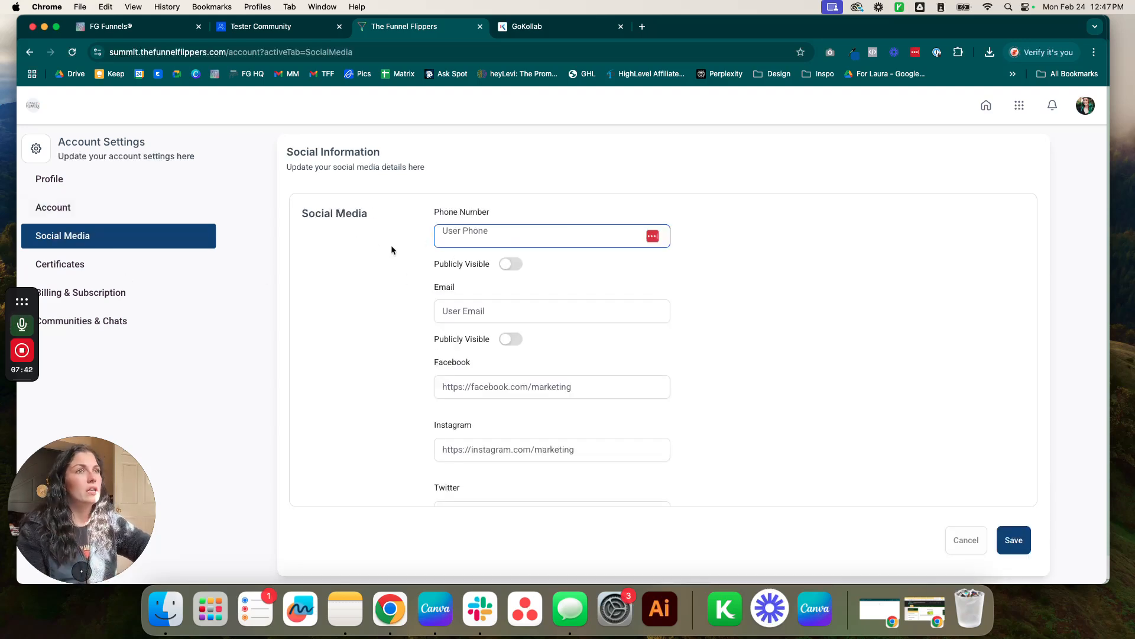
left_click(558, 244)
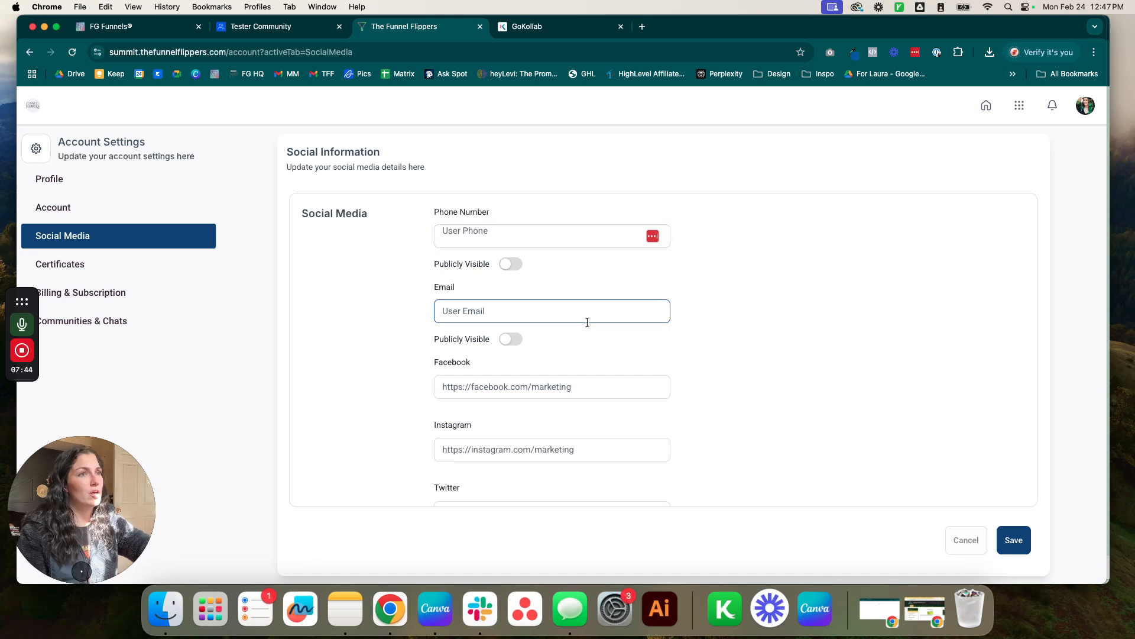
scroll(620, 410, "down", 2)
scroll(662, 383, "down", 5)
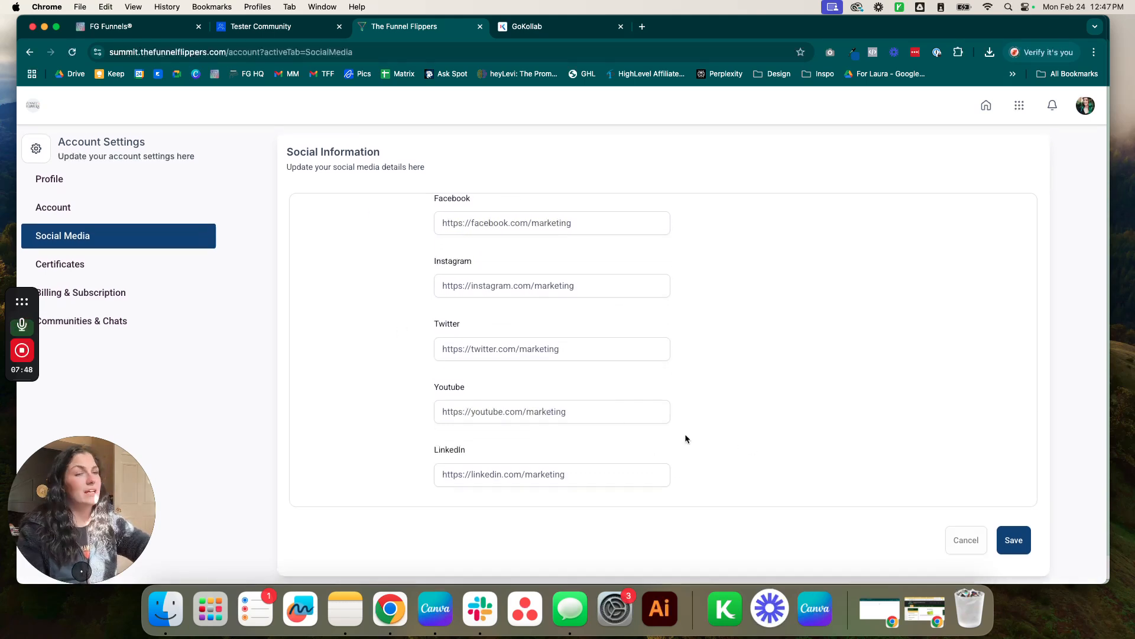
scroll(680, 443, "up", 5)
left_click(494, 274)
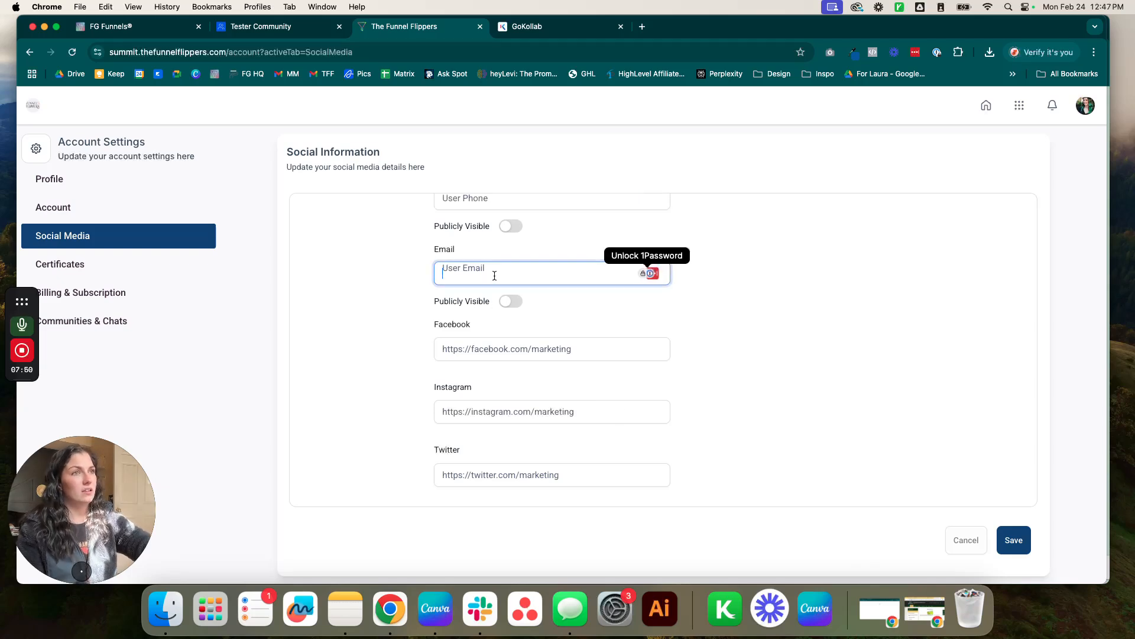
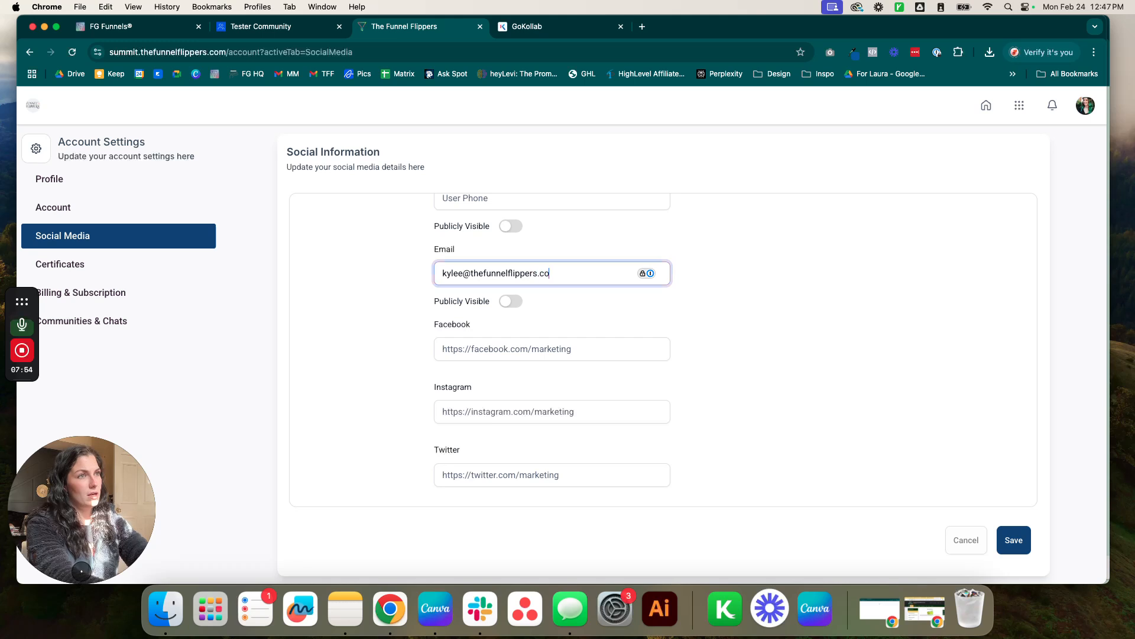
left_click(512, 301)
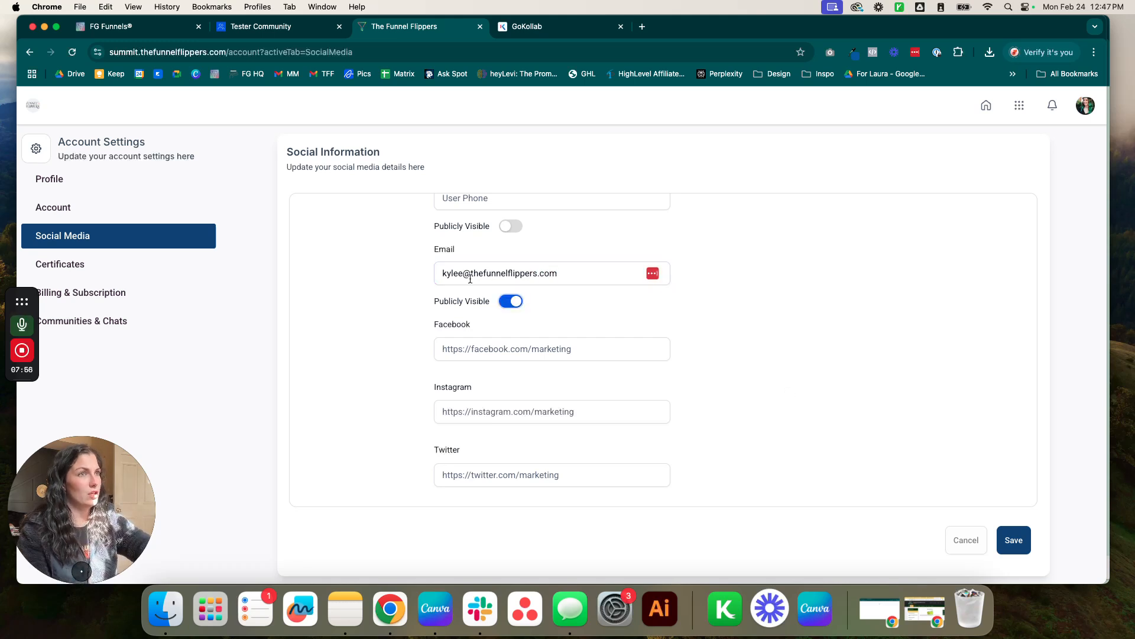
scroll(836, 387, "up", 2)
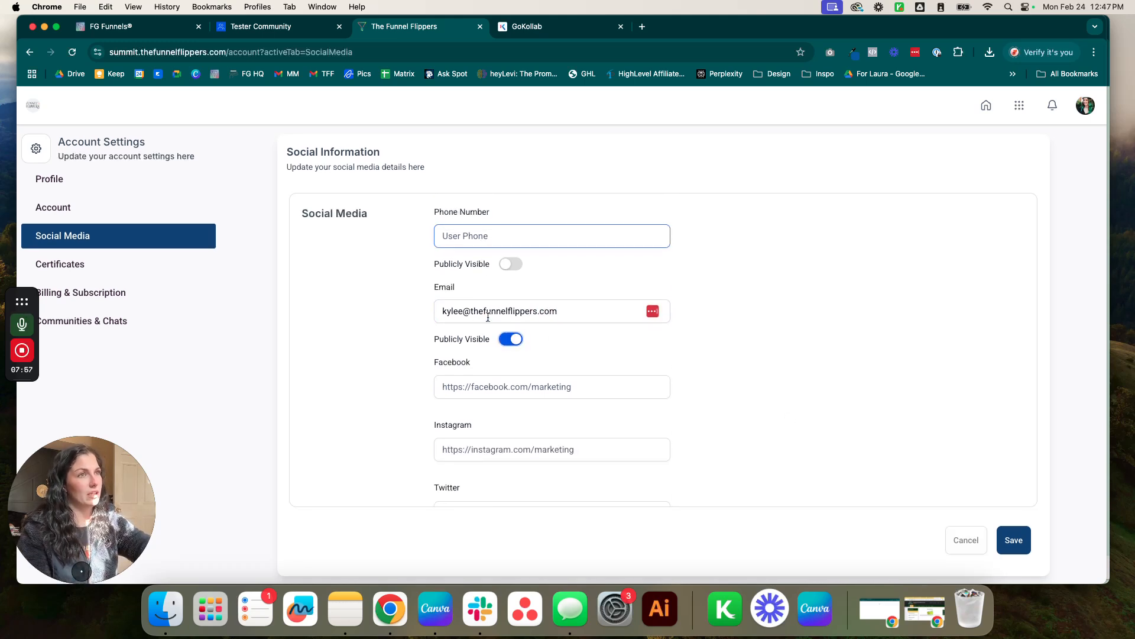
left_click(1013, 542)
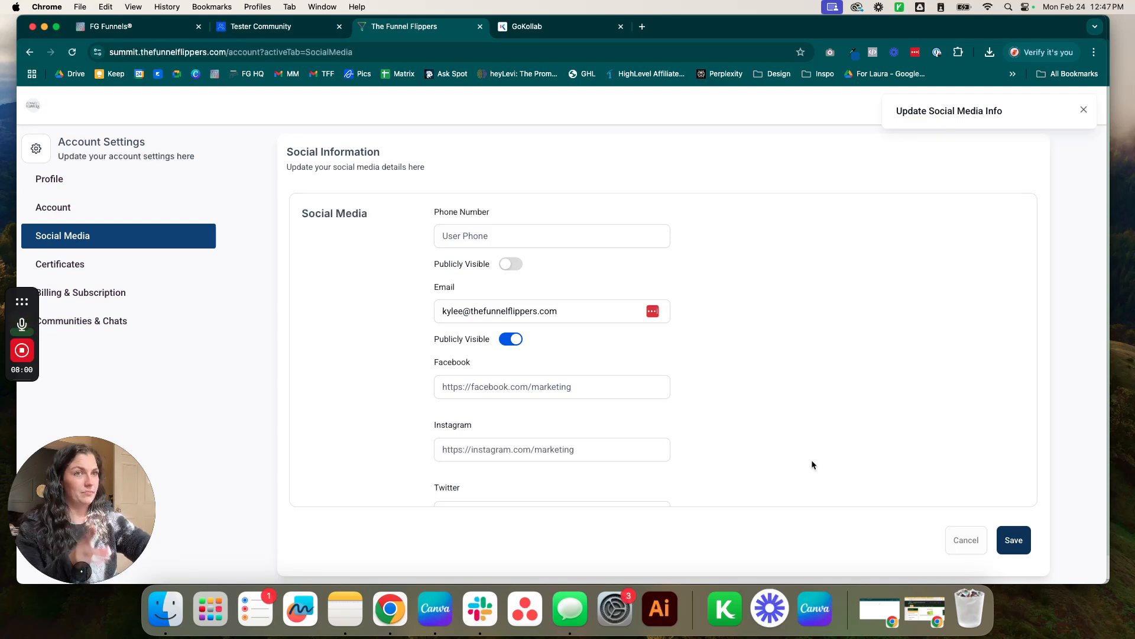
scroll(598, 382, "down", 4)
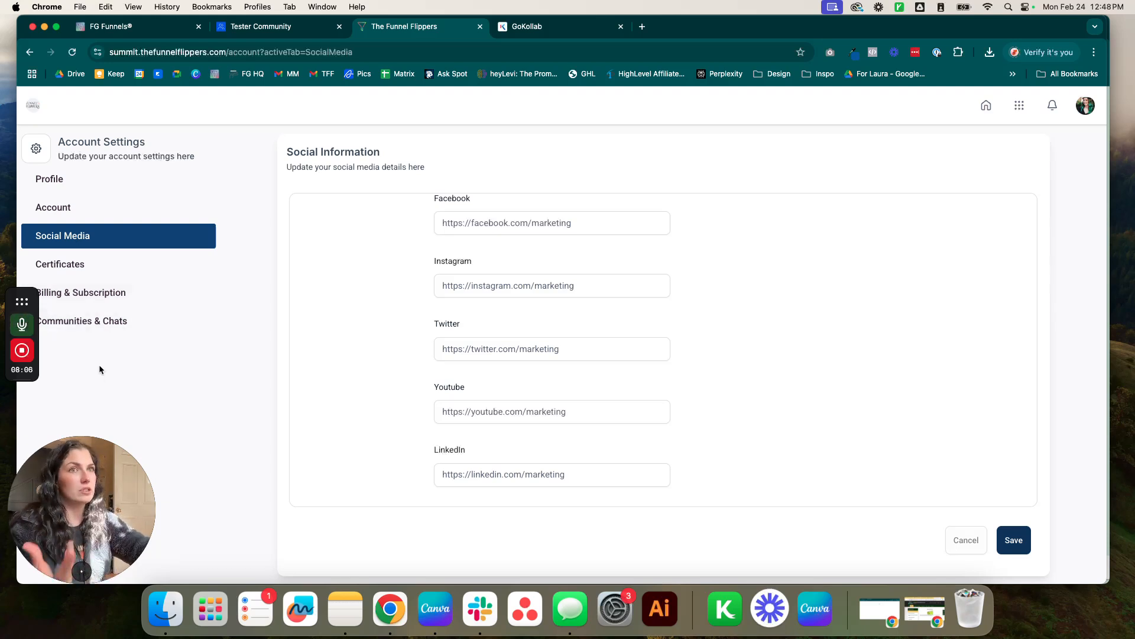
Move through Certificates and Billing & Subscription to the Communities & Chats settings.
left_click(82, 271)
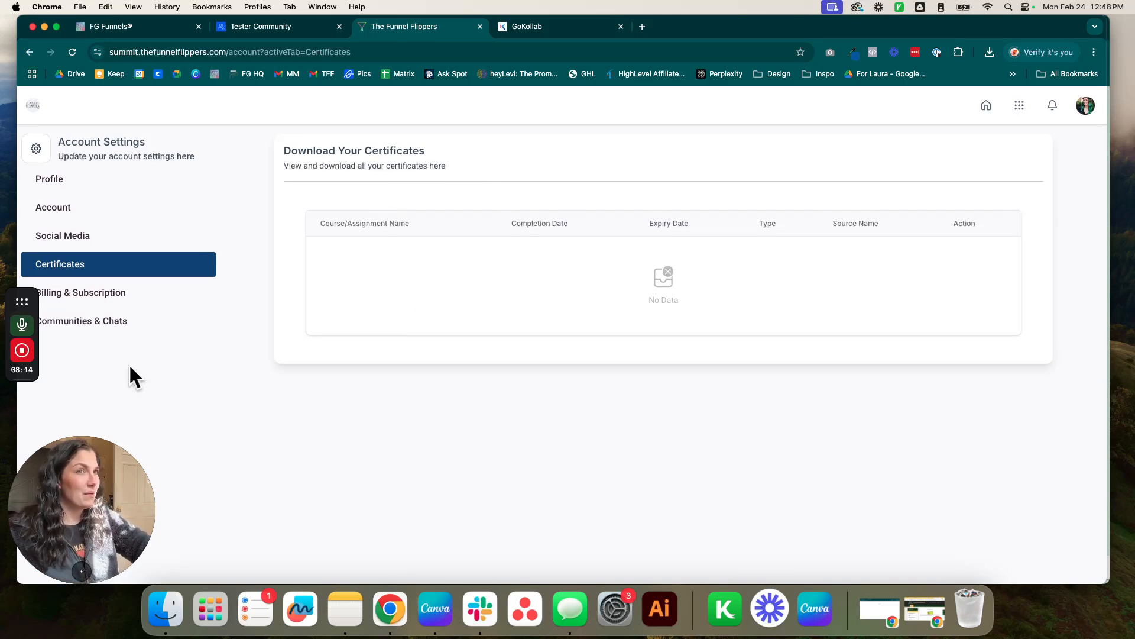
left_click(118, 294)
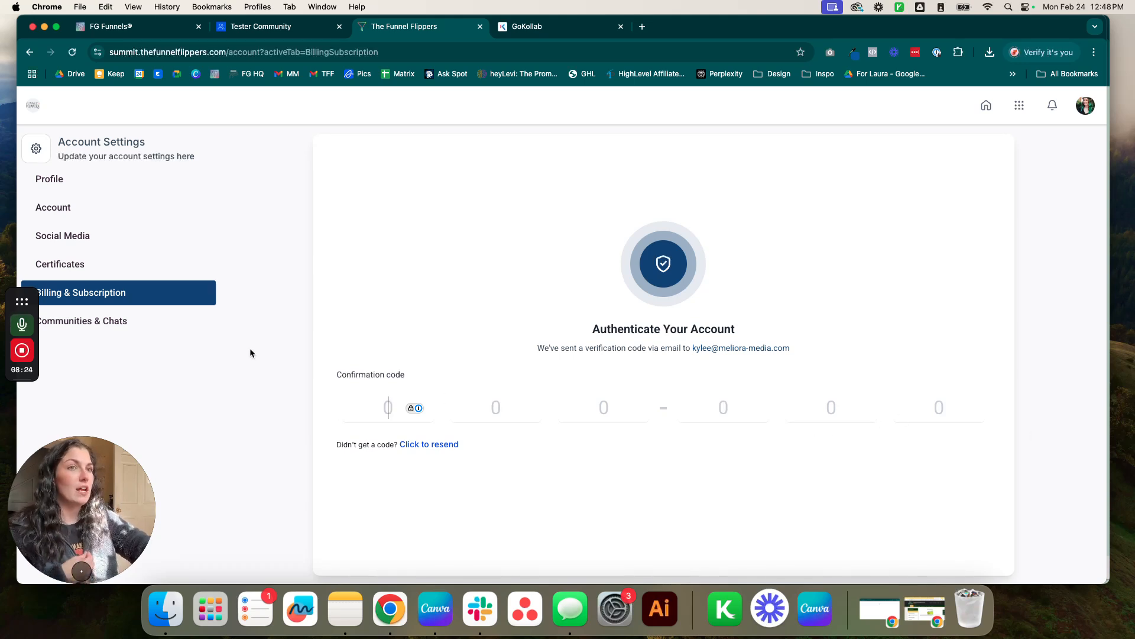
left_click(119, 334)
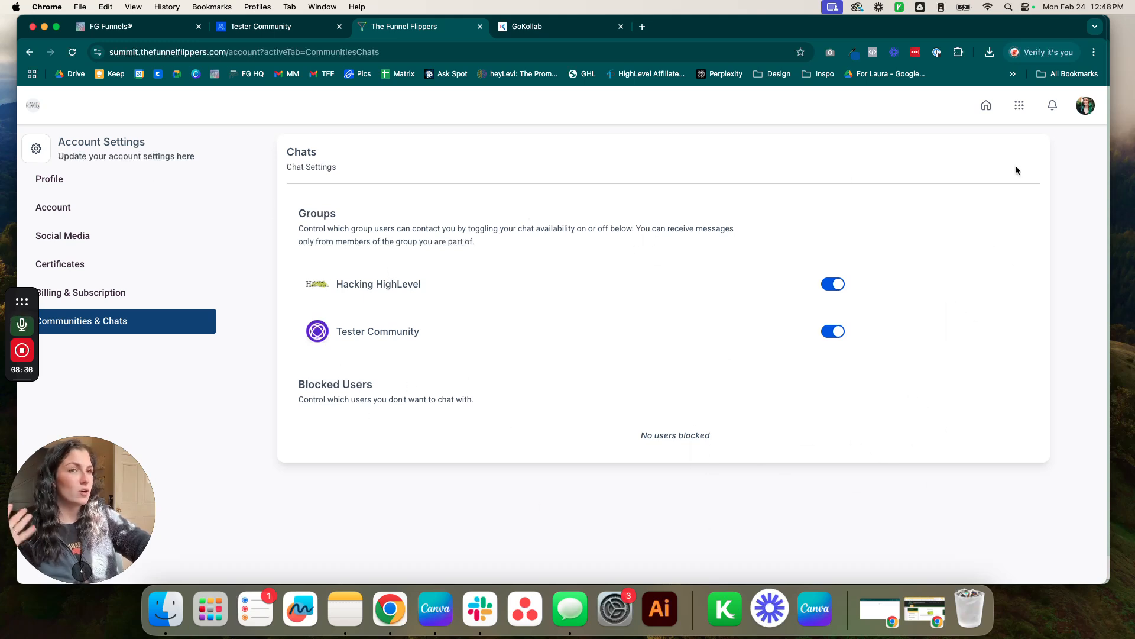
Glance at notifications and the apps grid, then return to the portal home page.
left_click(1048, 108)
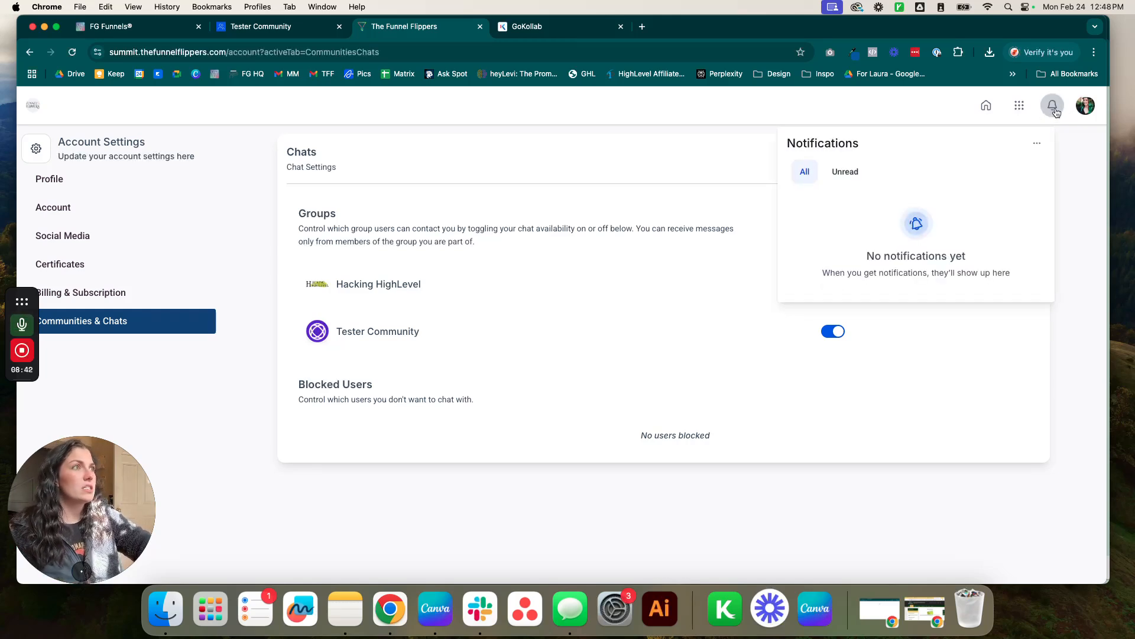
left_click(1018, 110)
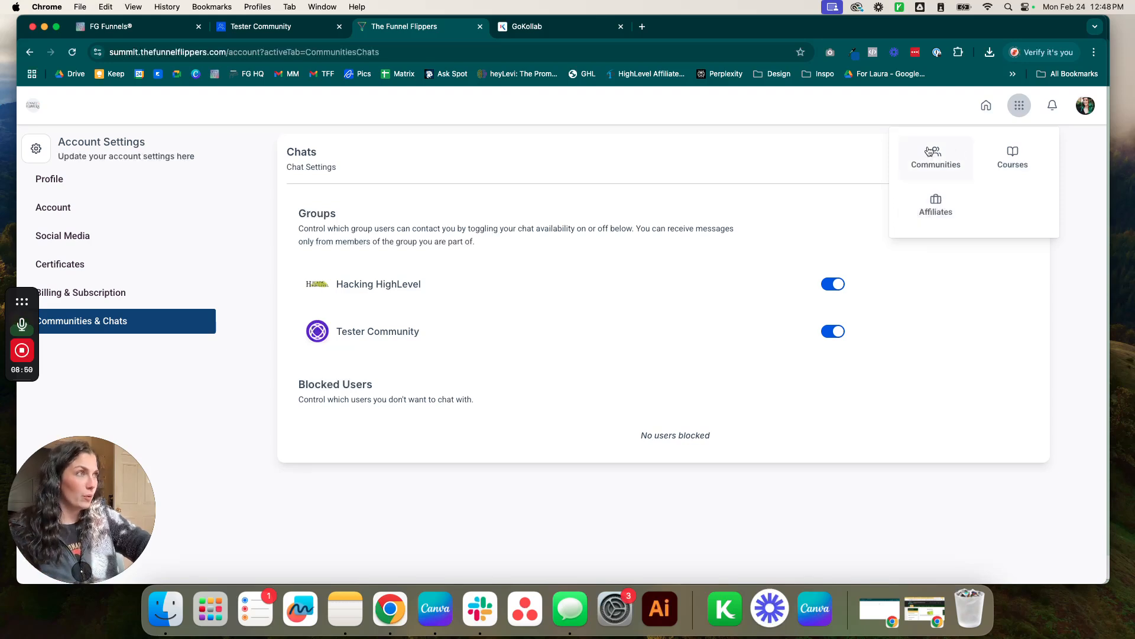
left_click(987, 106)
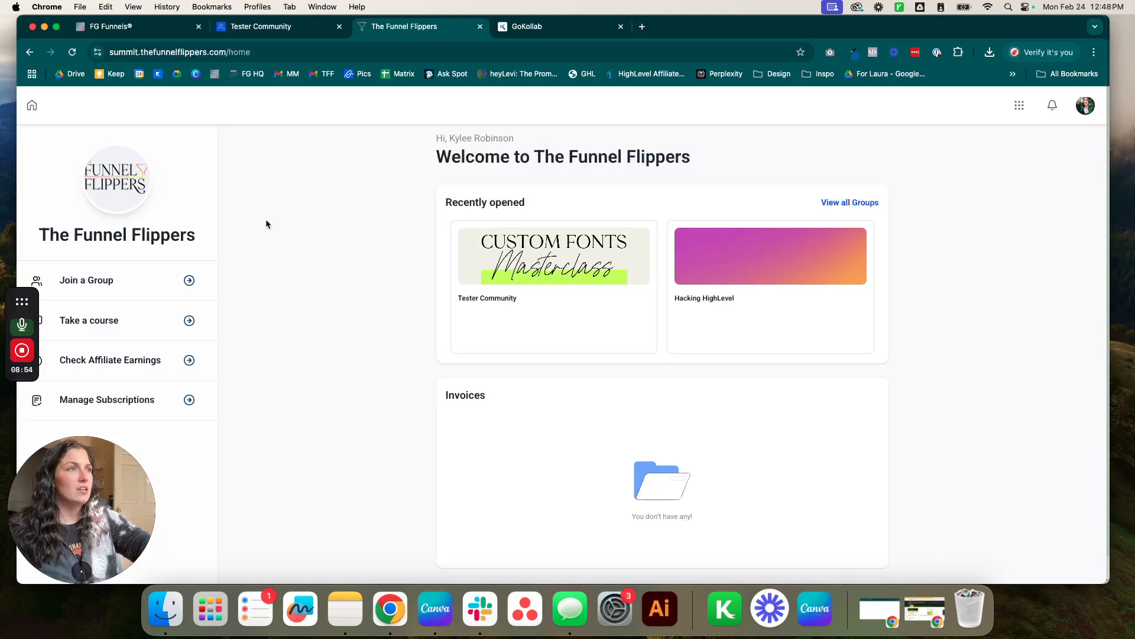
Open Tester Community from Recently opened, then browse the Join a Group list.
left_click(496, 290)
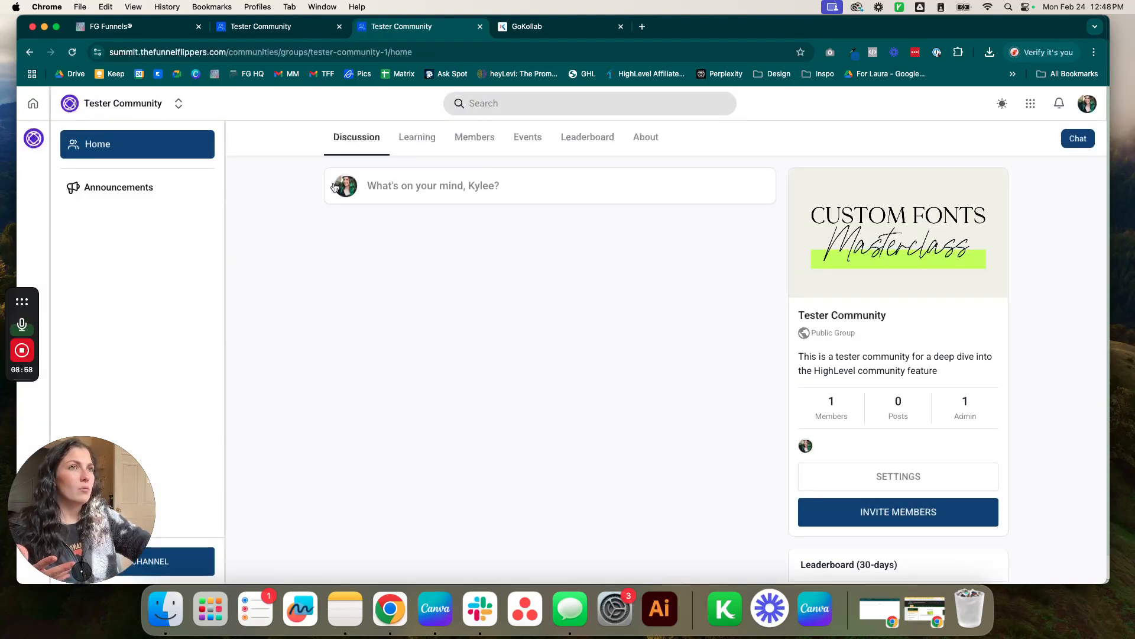
left_click(30, 52)
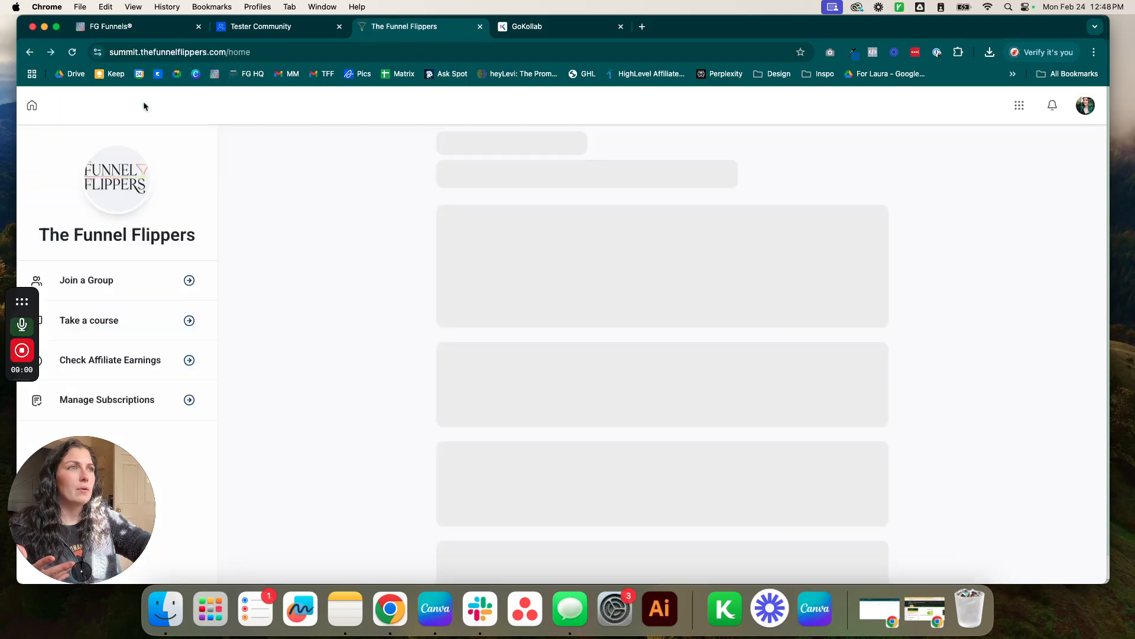
scroll(805, 285, "down", 5)
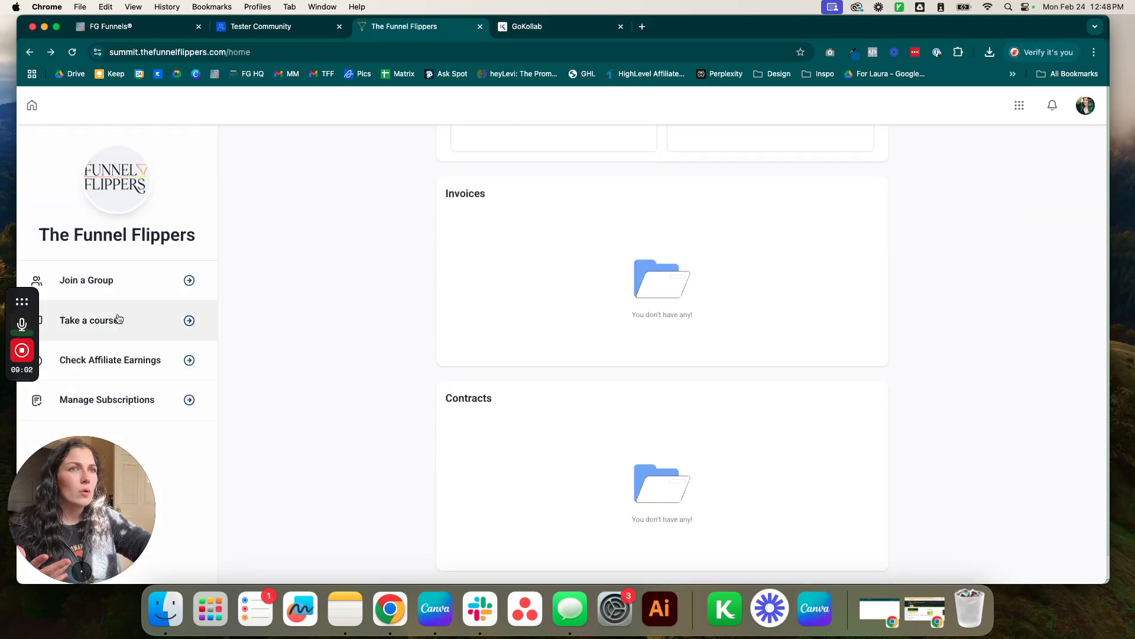
left_click(101, 280)
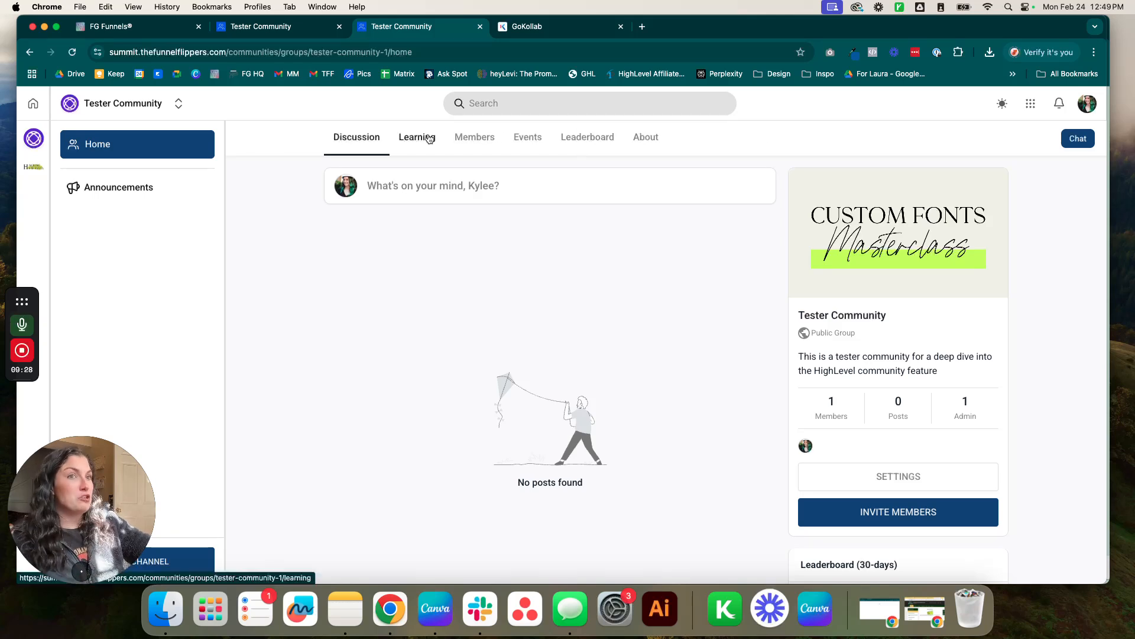
scroll(427, 153, "down", 3)
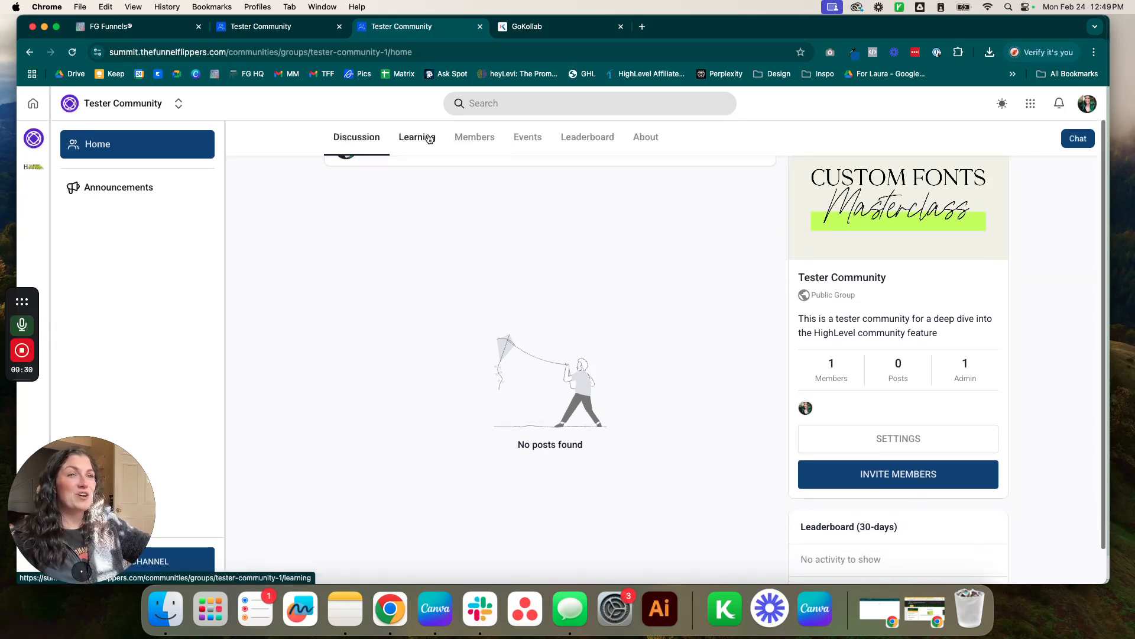
scroll(423, 172, "up", 3)
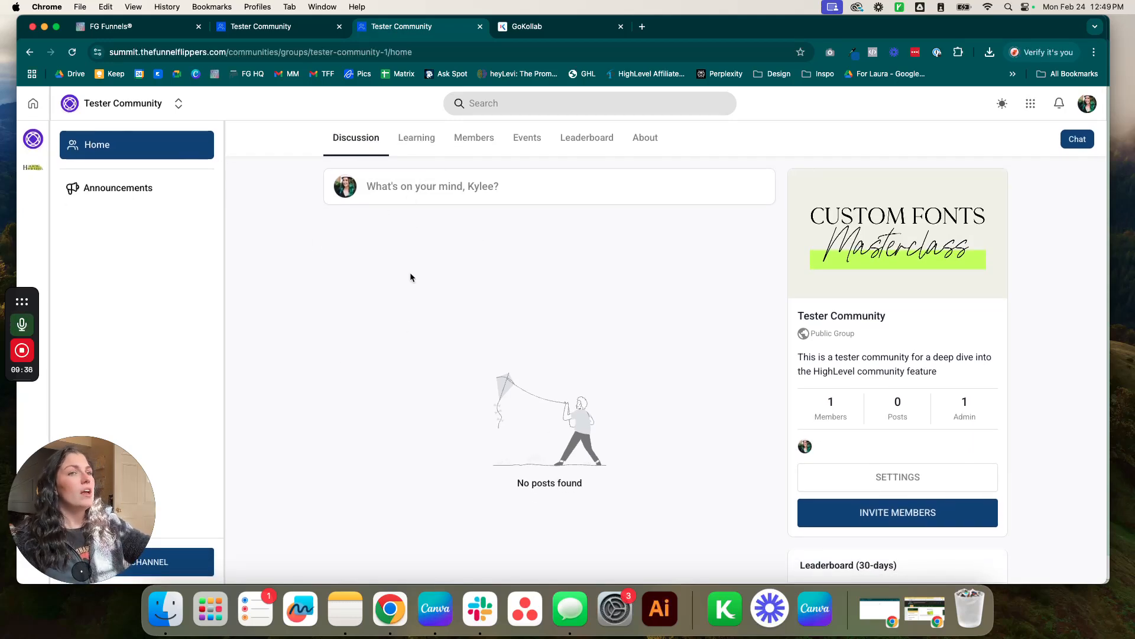
left_click(418, 153)
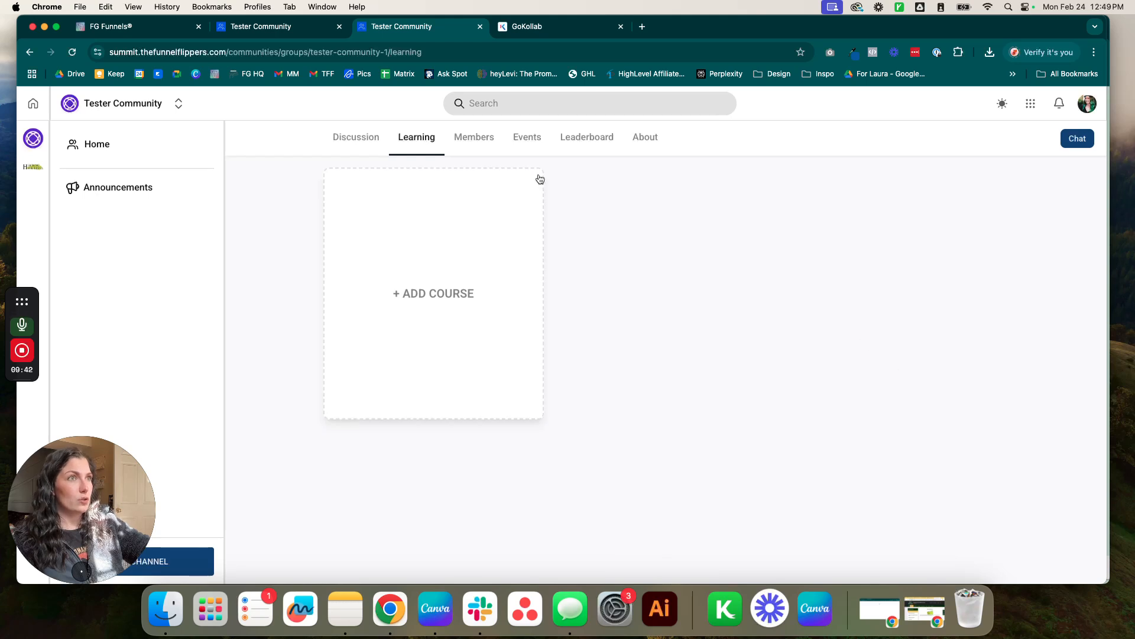
left_click(481, 140)
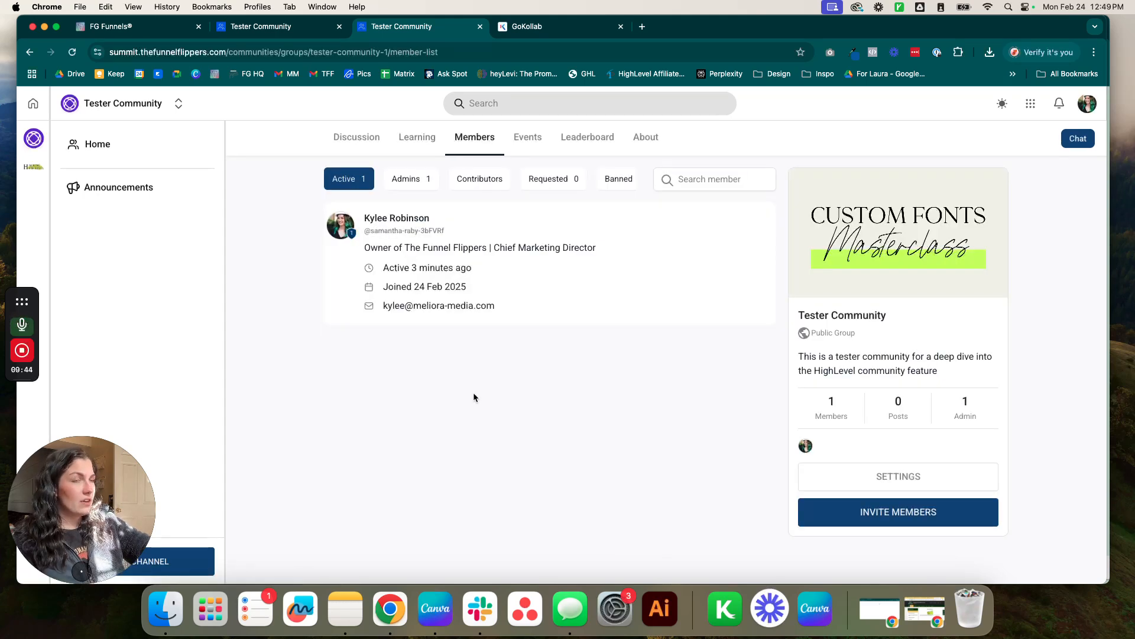
left_click(528, 139)
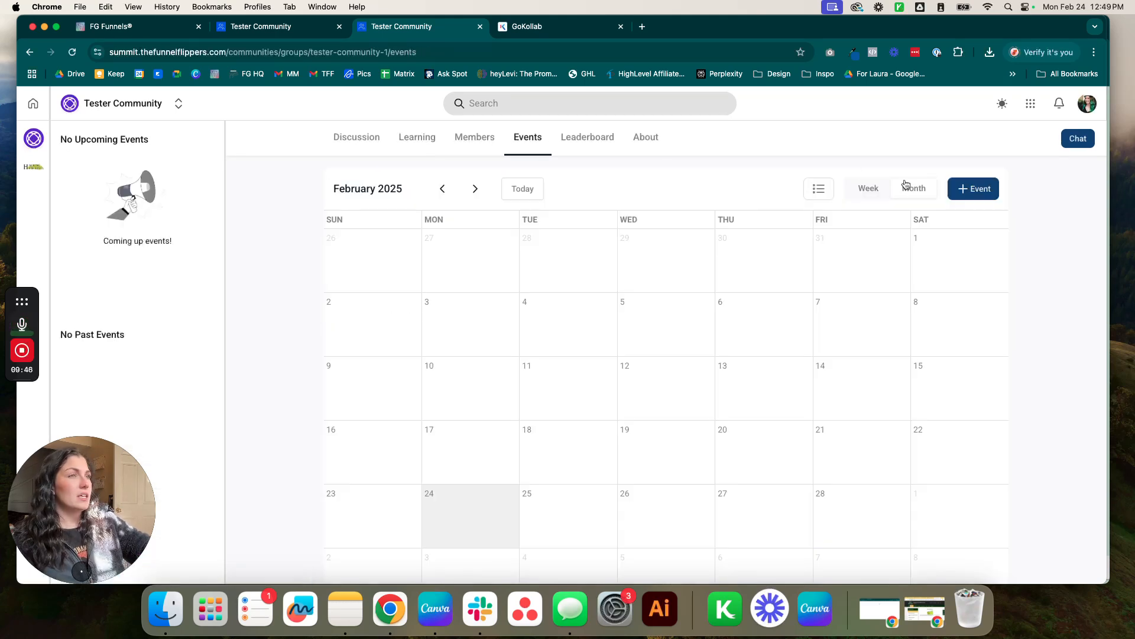
left_click(585, 139)
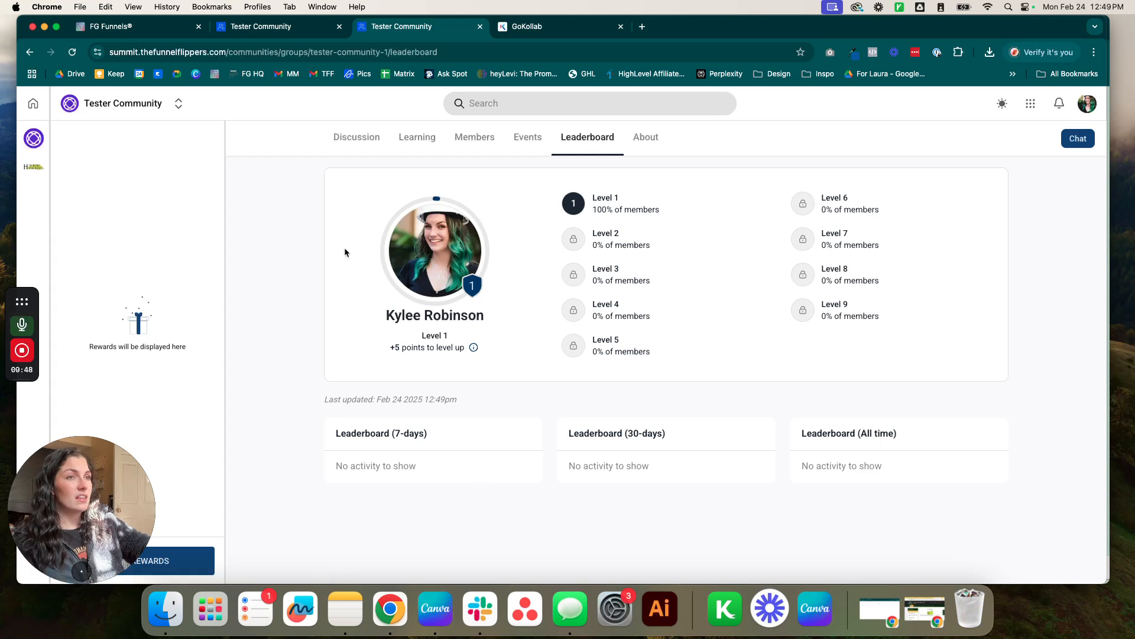
left_click(651, 141)
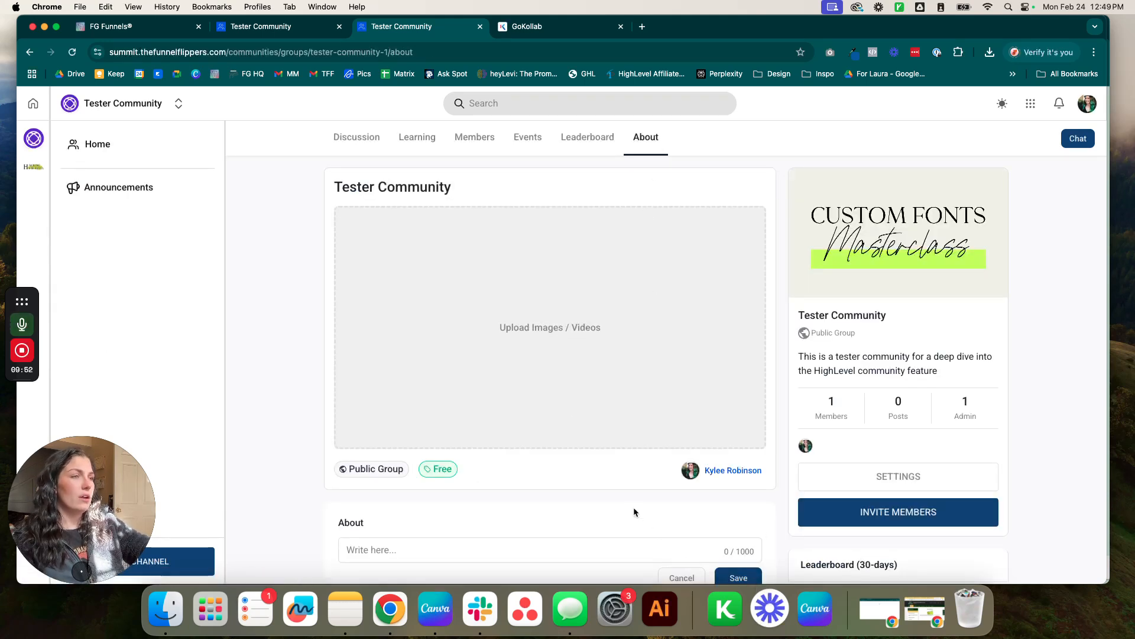
scroll(634, 507, "down", 3)
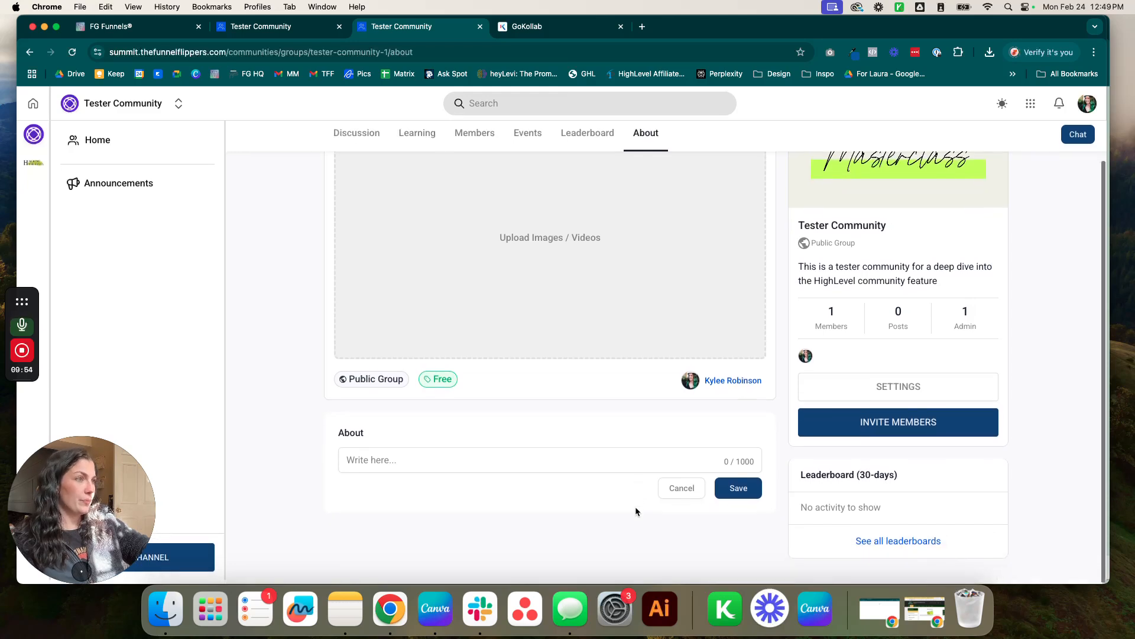
scroll(634, 502, "up", 3)
left_click(362, 142)
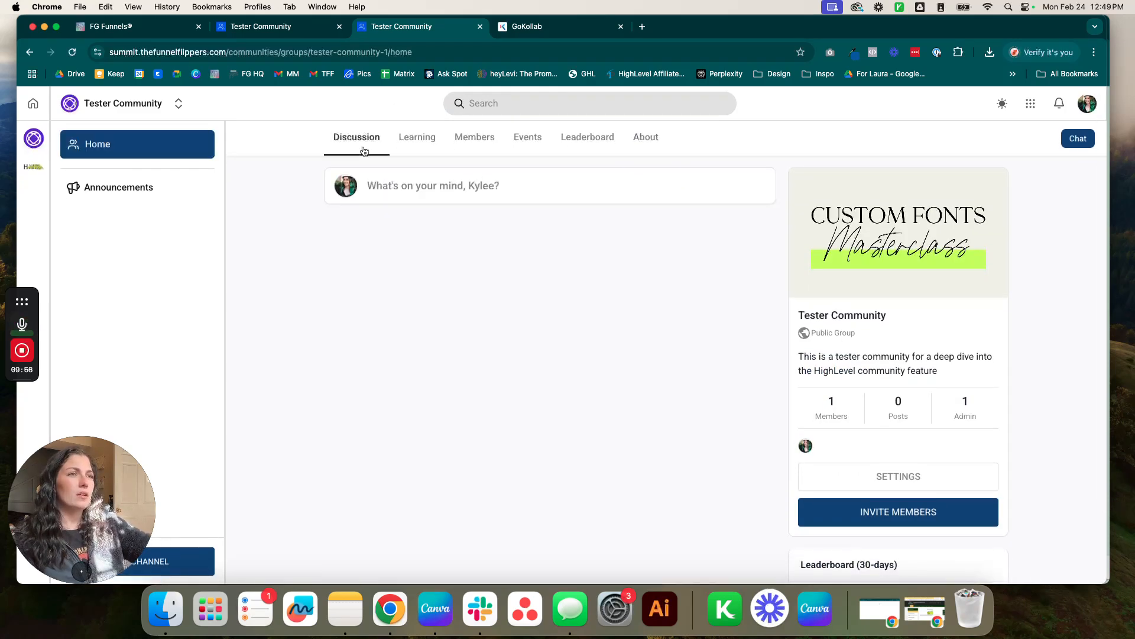
scroll(784, 452, "down", 2)
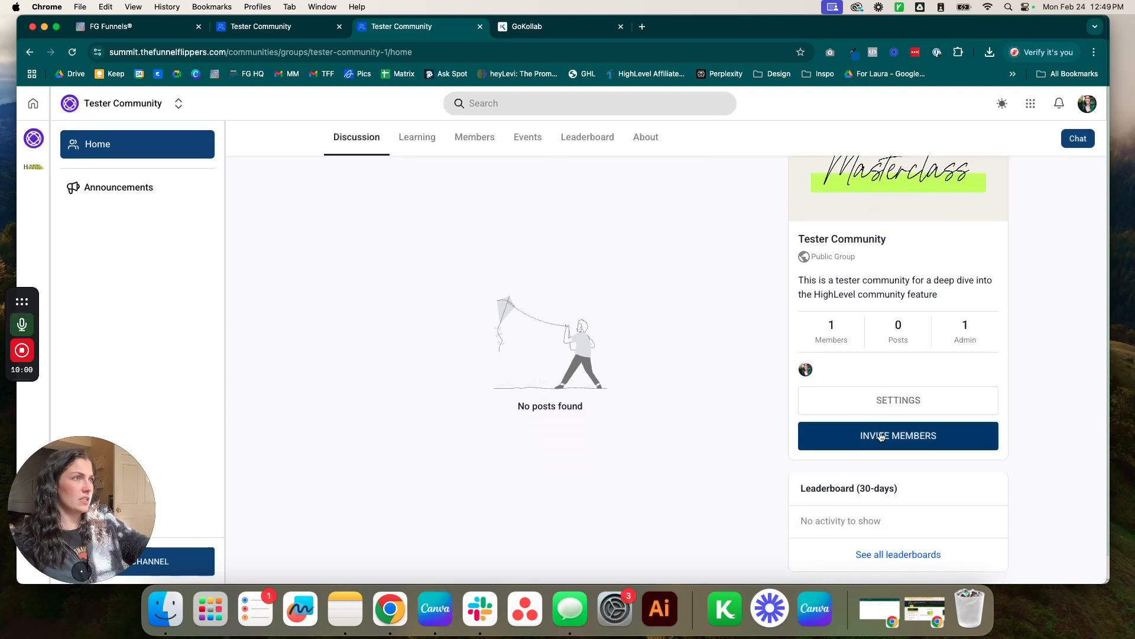
Open Tester Community's Group Settings on Details and switch its visibility to Private.
left_click(890, 401)
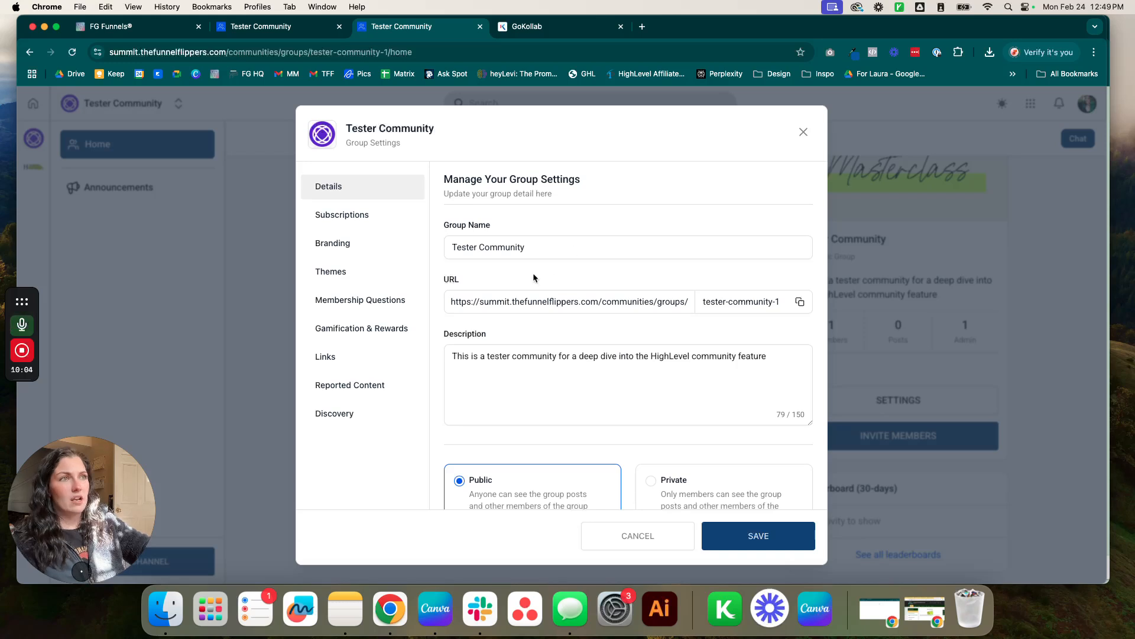
left_click_drag(475, 232, 618, 303)
left_click(609, 273)
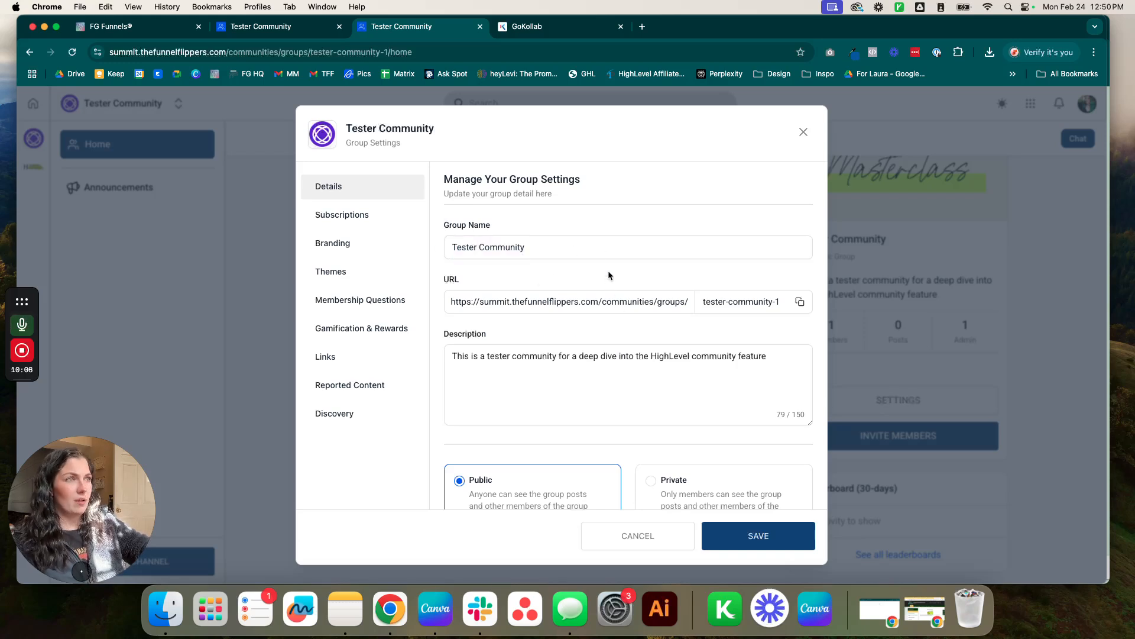
scroll(591, 284, "down", 3)
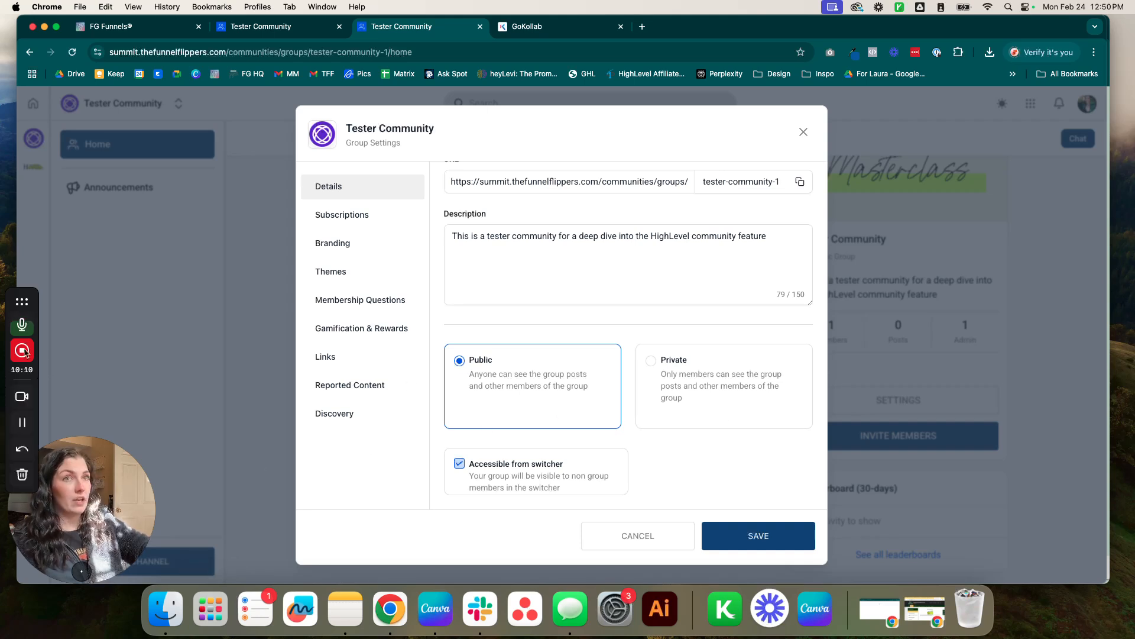
left_click(24, 422)
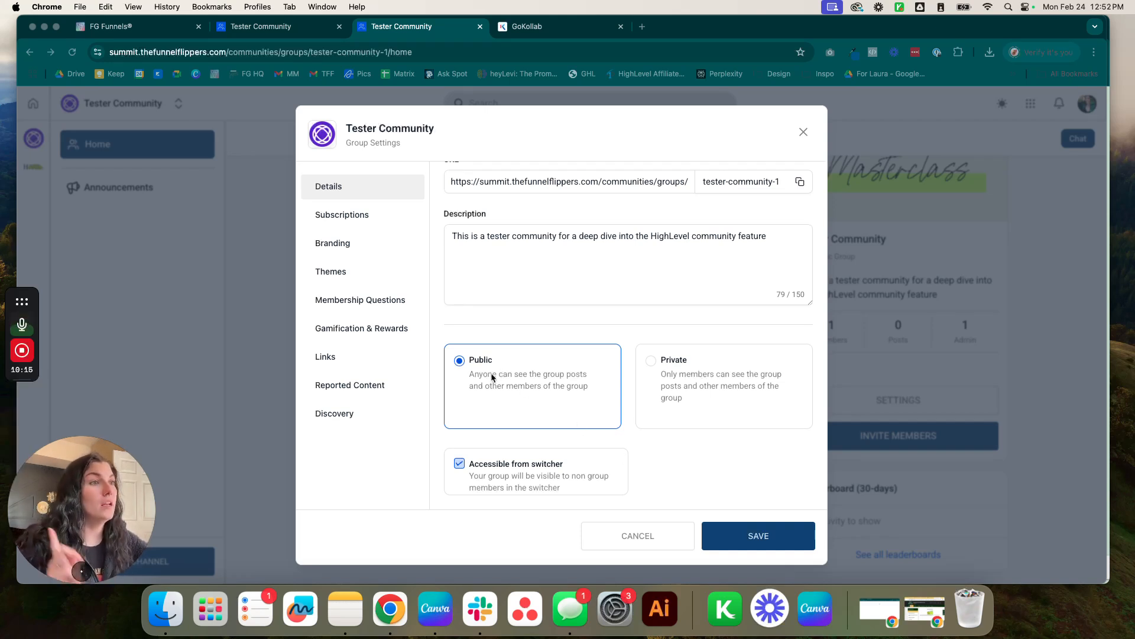
scroll(553, 387, "up", 1)
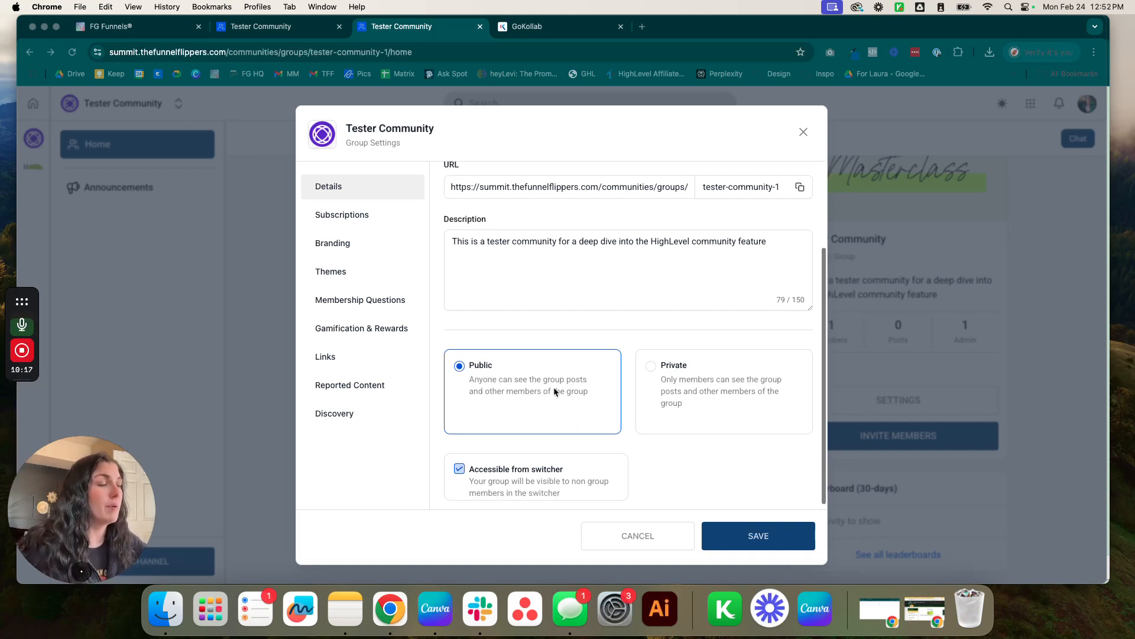
scroll(571, 400, "down", 1)
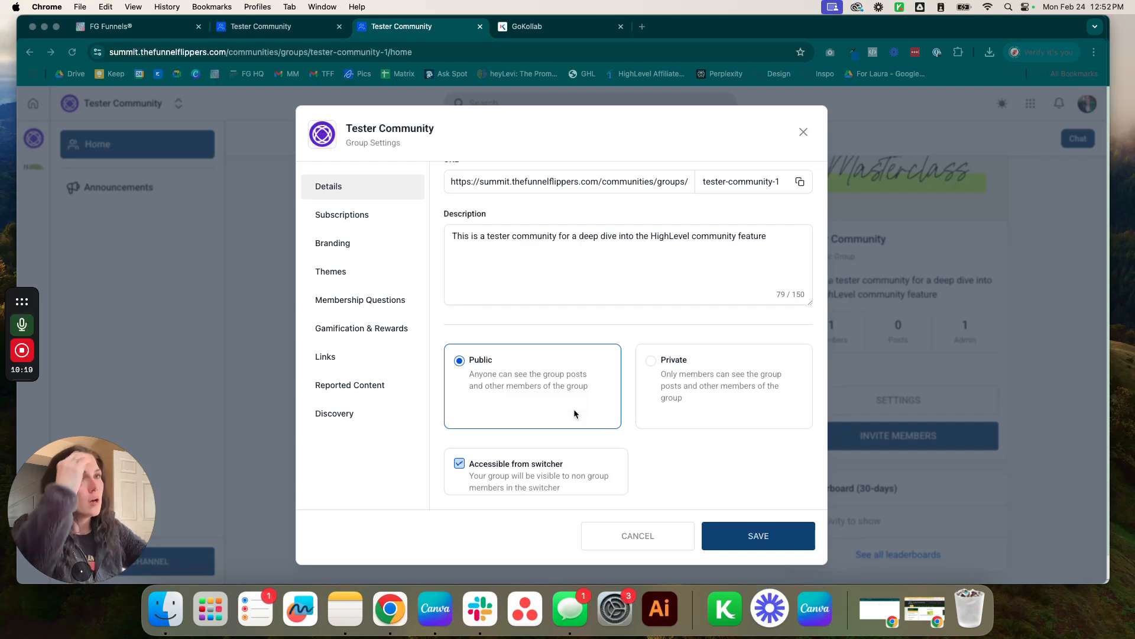
scroll(672, 375, "up", 1)
left_click(667, 376)
scroll(674, 414, "down", 1)
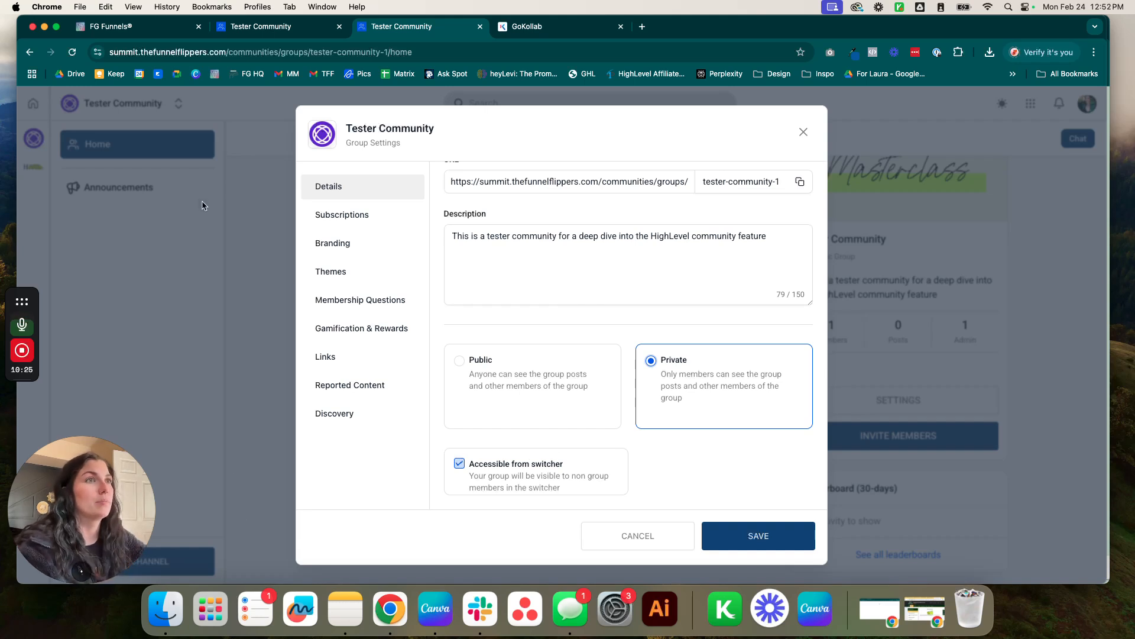
Add a monthly subscription price of US$11 with a 10-day trial.
left_click(332, 225)
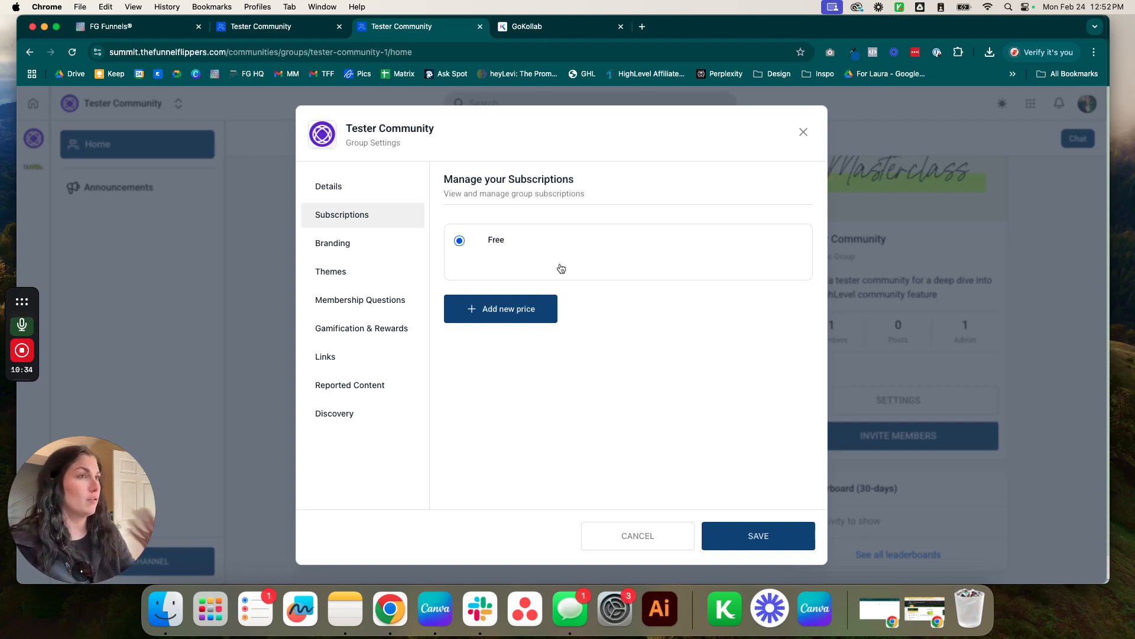
left_click(525, 301)
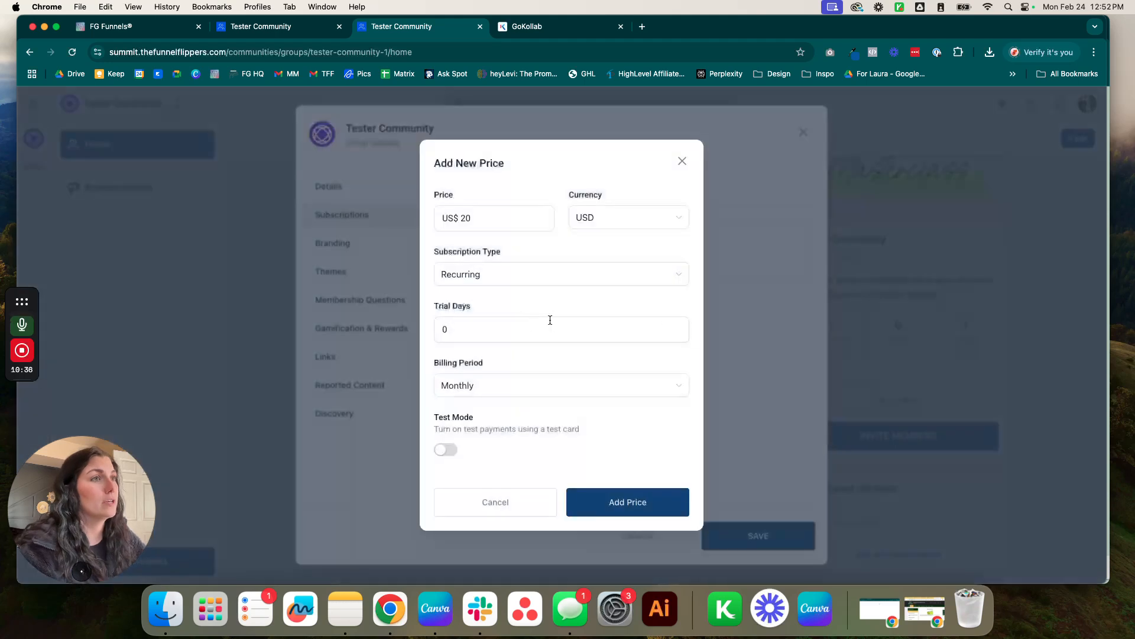
left_click(523, 223)
key("BackSpace")
key("BackSpace")
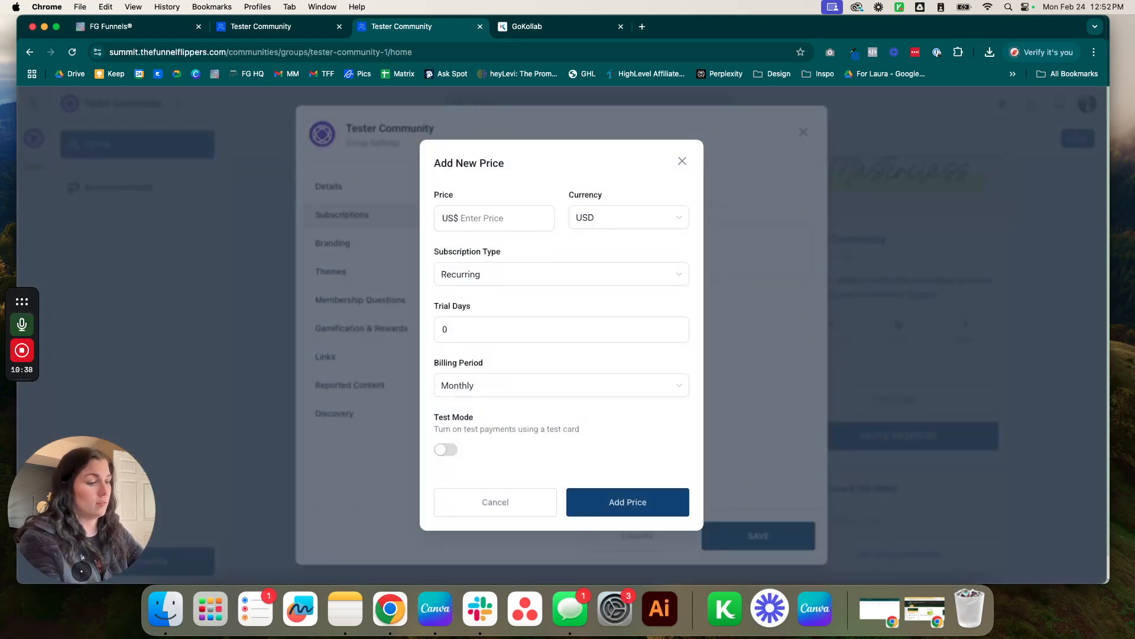
type("11")
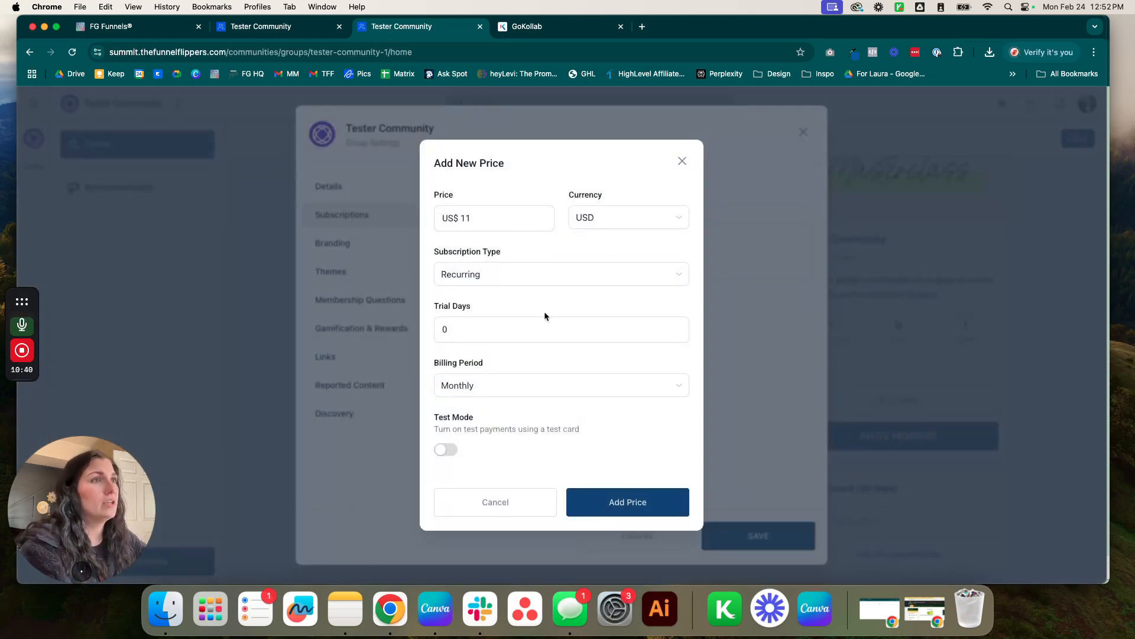
left_click(503, 340)
key("BackSpace")
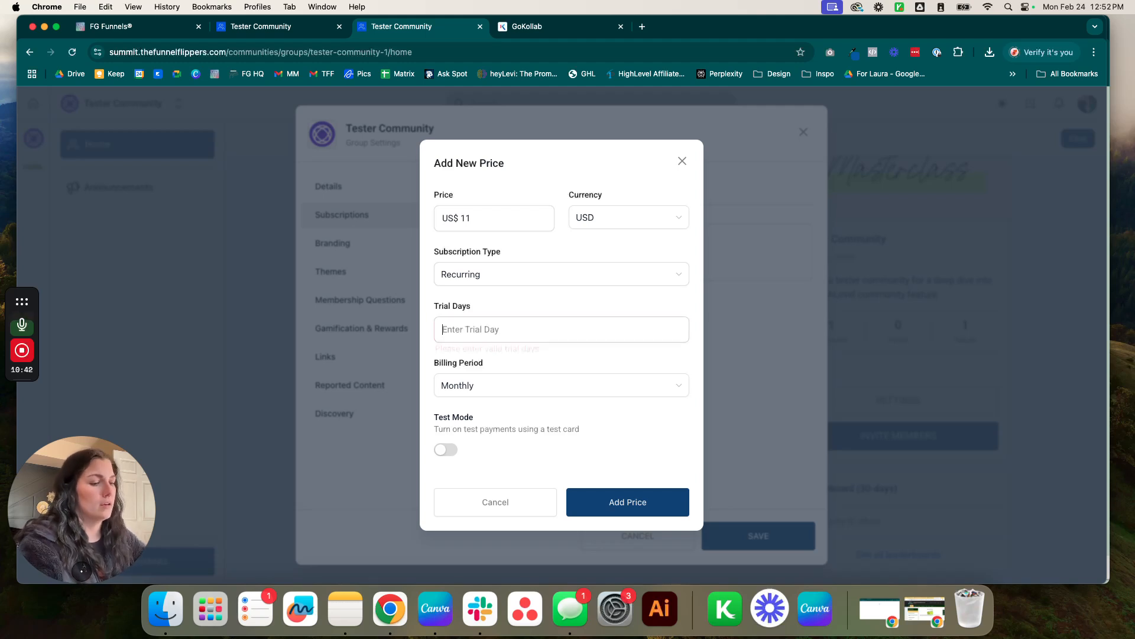
type("10")
left_click(514, 388)
left_click(627, 368)
left_click_drag(430, 424, 604, 431)
left_click(605, 432)
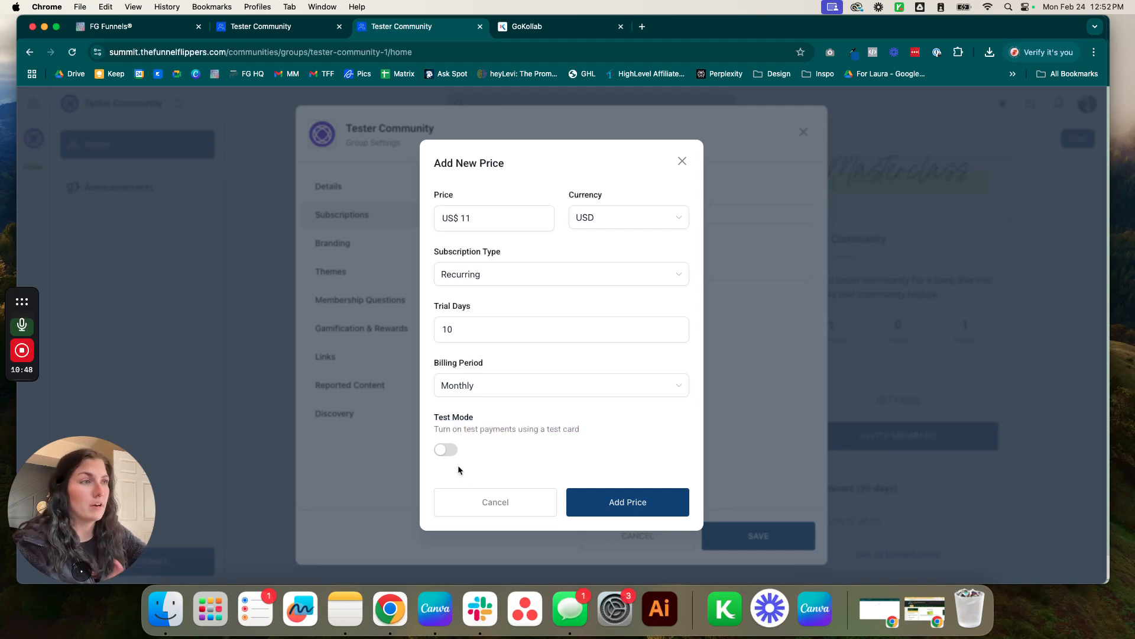
left_click(603, 504)
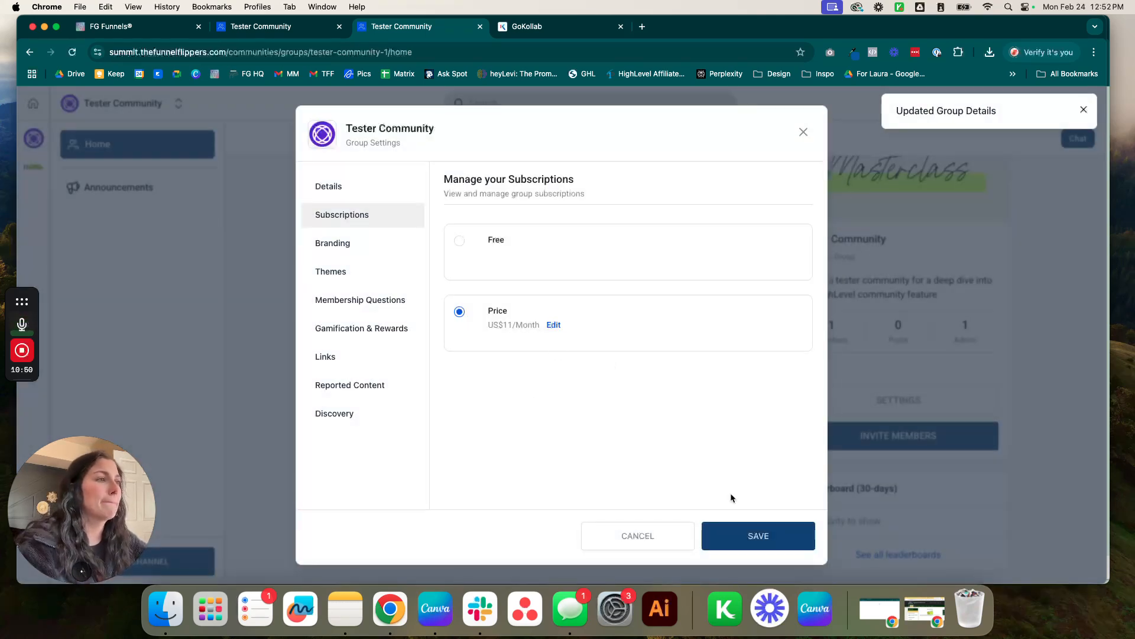
In Branding, expand Advanced and check the Header Code and Footer Code tracking tabs.
left_click(358, 243)
scroll(689, 317, "down", 5)
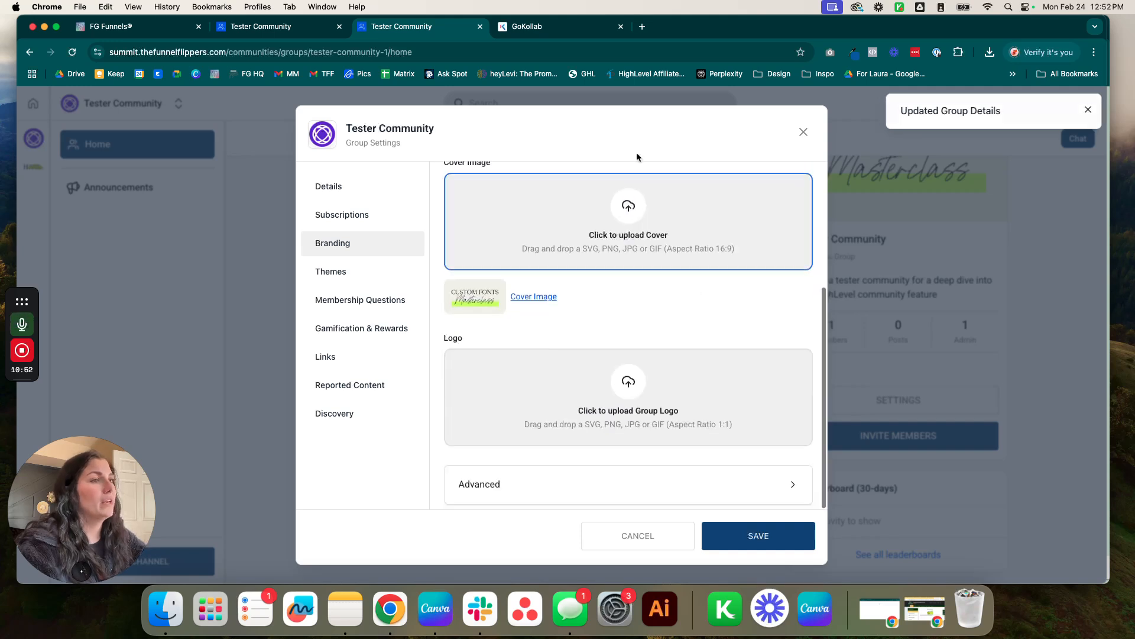
scroll(559, 333, "up", 5)
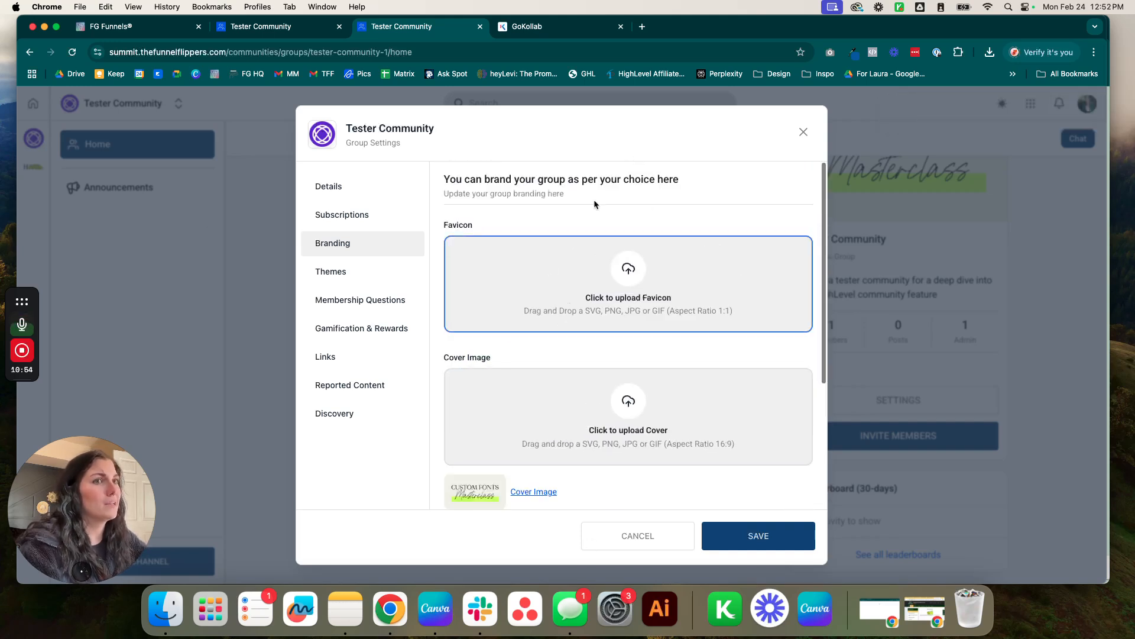
scroll(524, 361, "down", 5)
left_click(687, 473)
scroll(600, 408, "down", 3)
scroll(597, 404, "down", 2)
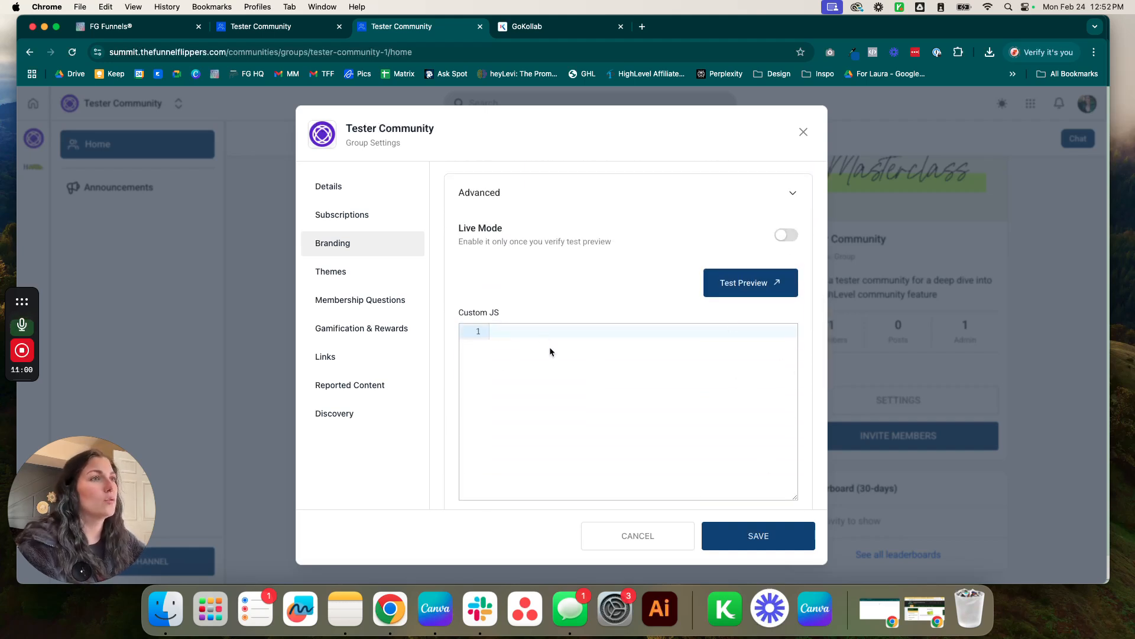
scroll(634, 422, "down", 3)
scroll(615, 421, "down", 5)
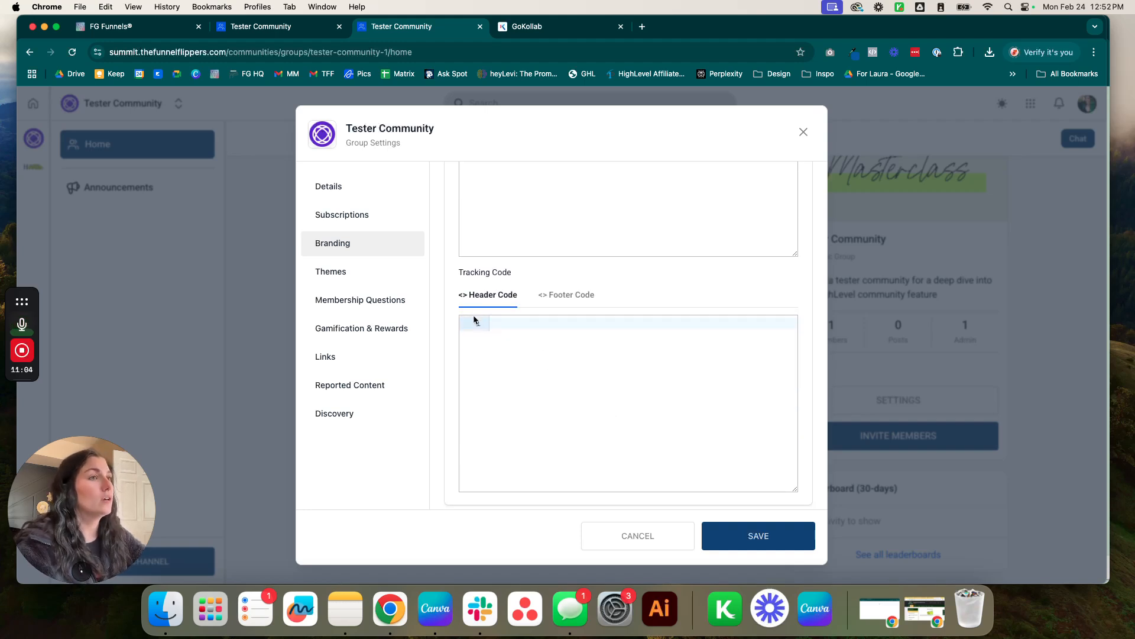
left_click(563, 296)
left_click(509, 297)
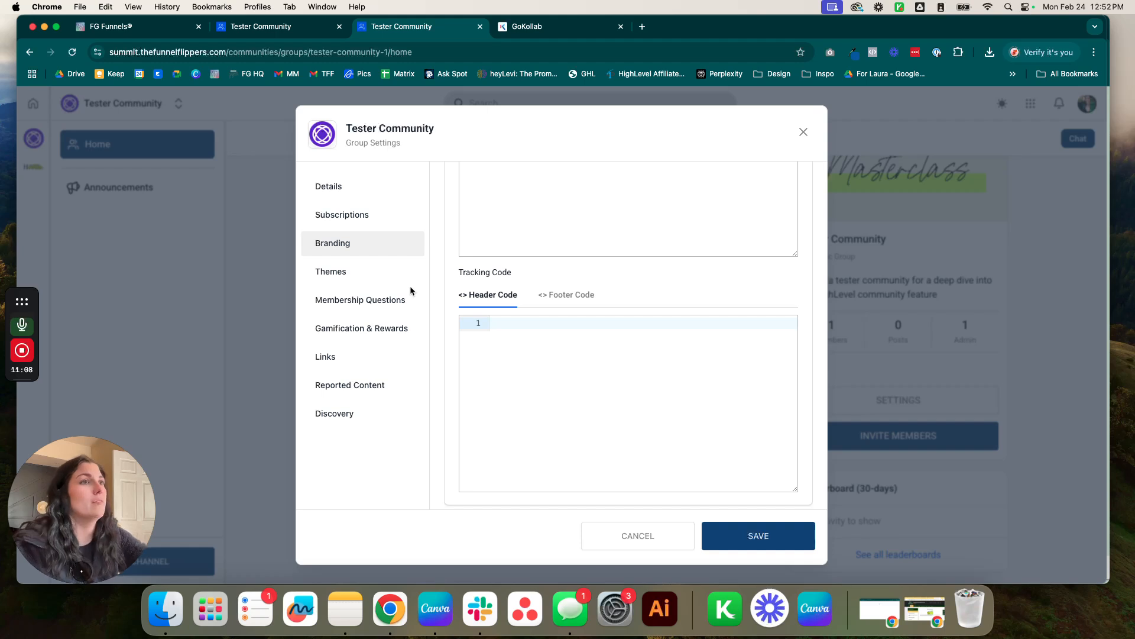
Open the group's Themes settings and compare Custom Theme and dark/light mode previews.
left_click(367, 268)
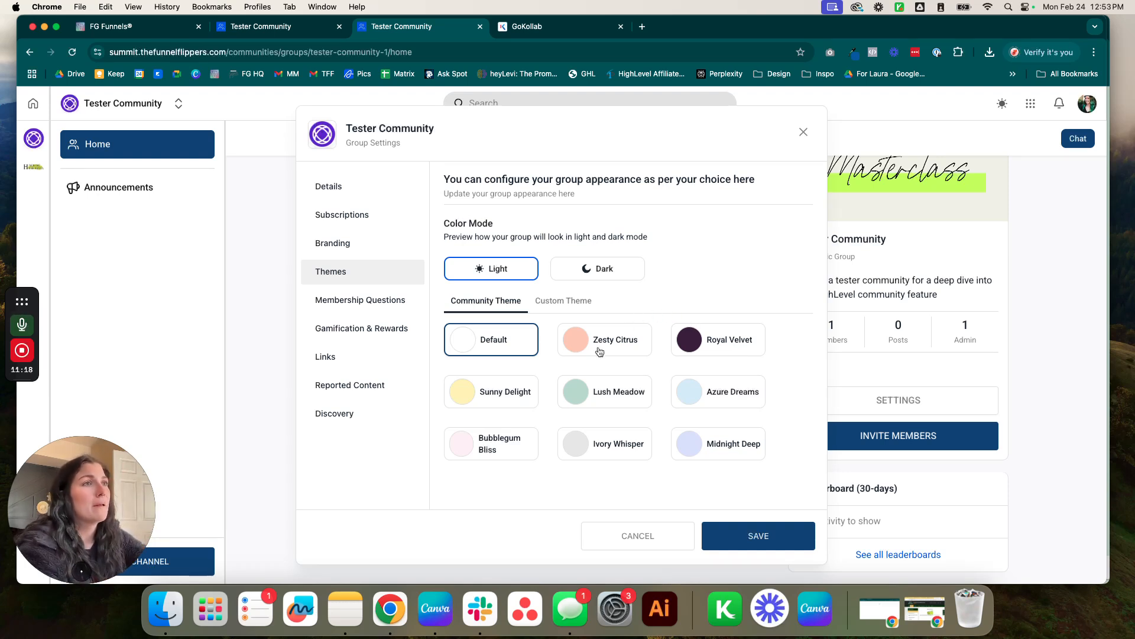
left_click(583, 304)
left_click(486, 301)
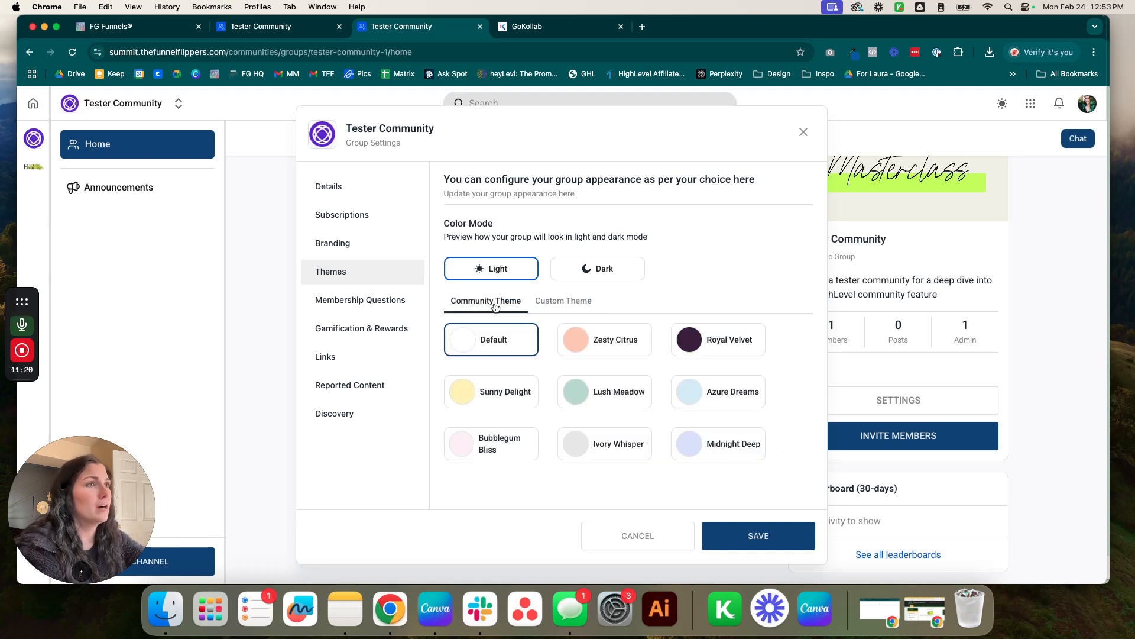
left_click(627, 275)
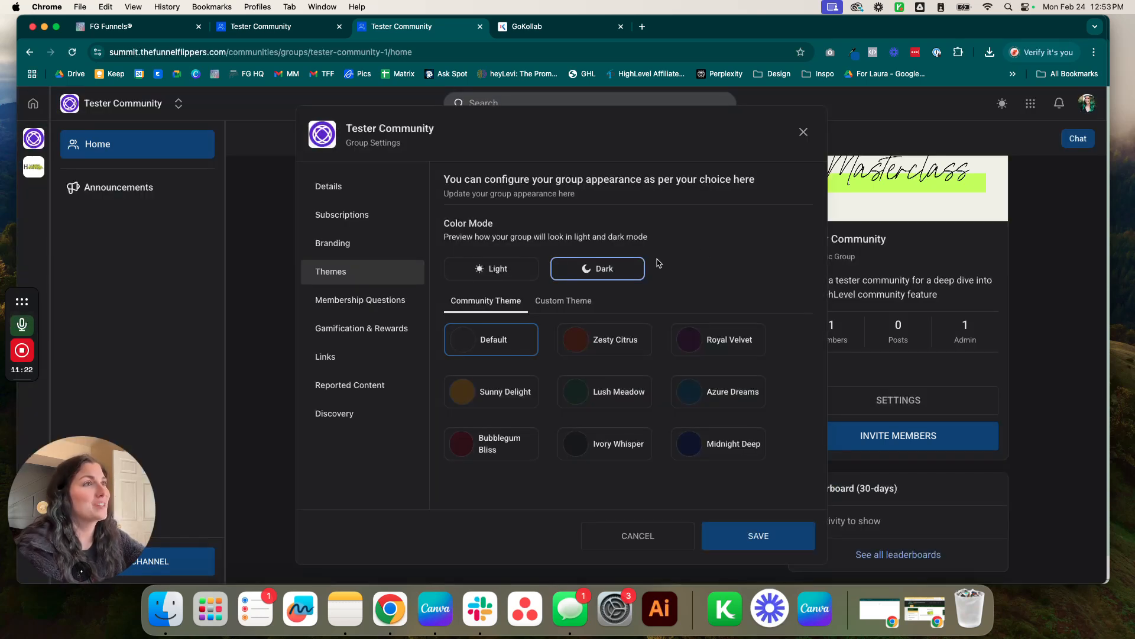
left_click(507, 267)
Preview the Zesty Citrus, Royal Velvet, Sunny Delight, Lush Meadow, Ivory Whisper and Midnight Deep themes.
left_click(646, 336)
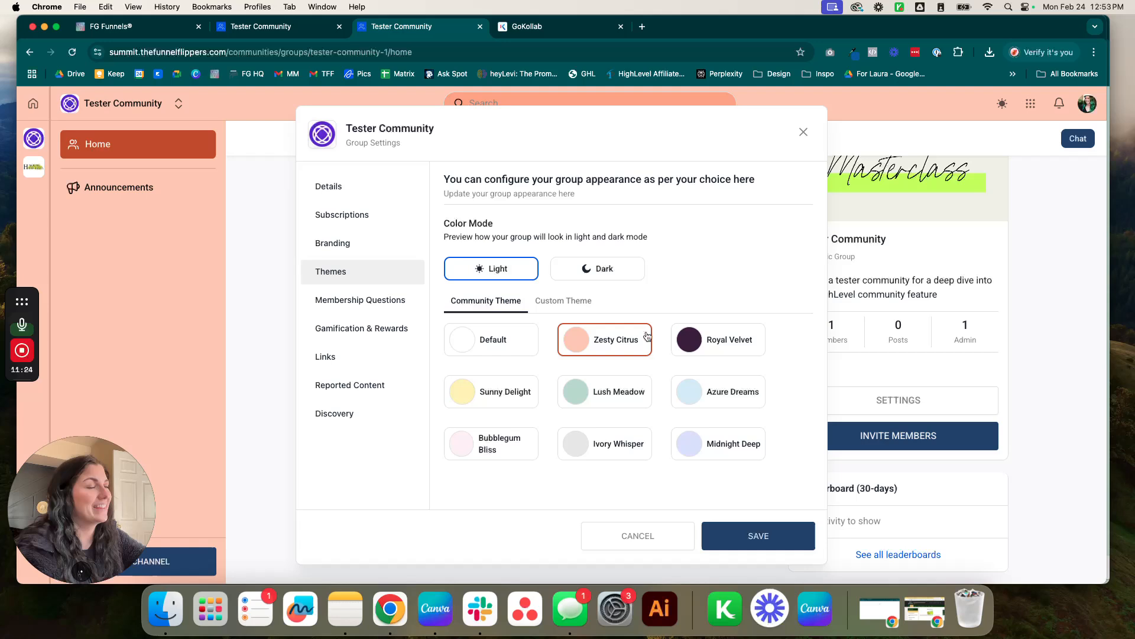
left_click(732, 343)
left_click(497, 390)
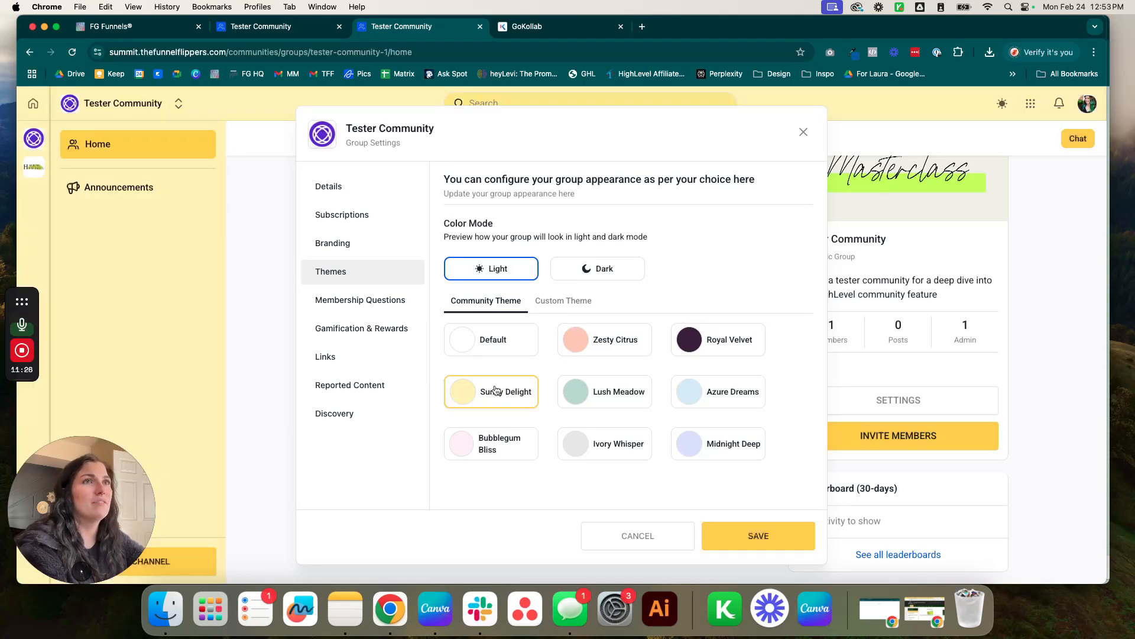
left_click(566, 389)
left_click(584, 442)
left_click(704, 443)
Recheck custom colours and Bubblegum Bliss, then pick Midnight Deep and keep Light mode.
left_click(568, 299)
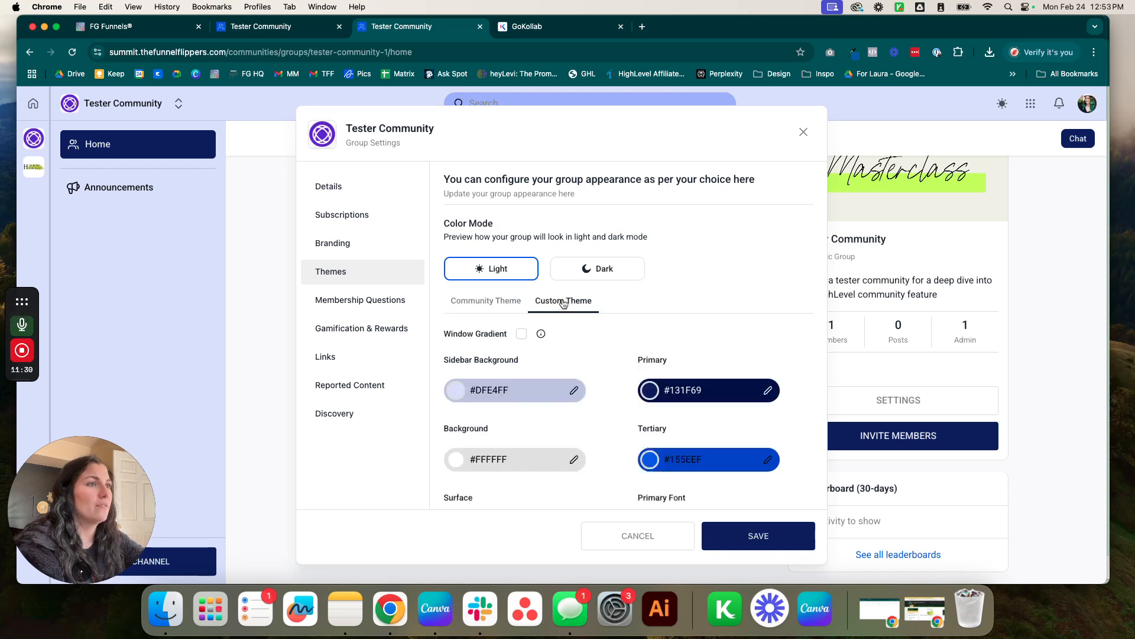
scroll(628, 367, "down", 3)
scroll(591, 360, "up", 3)
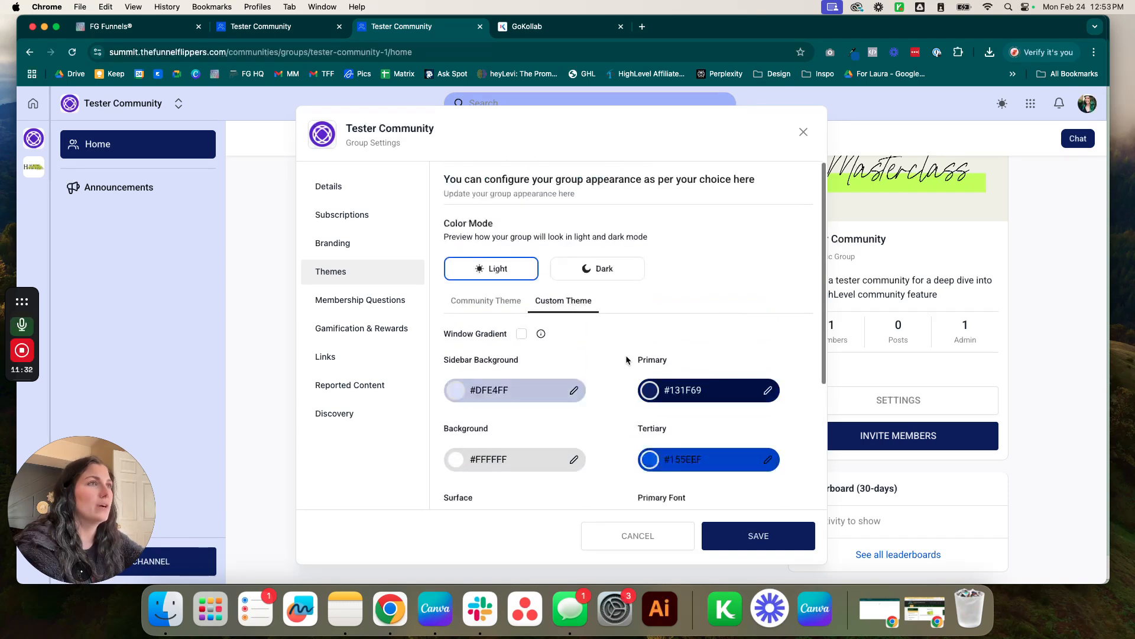
left_click(510, 301)
left_click(512, 448)
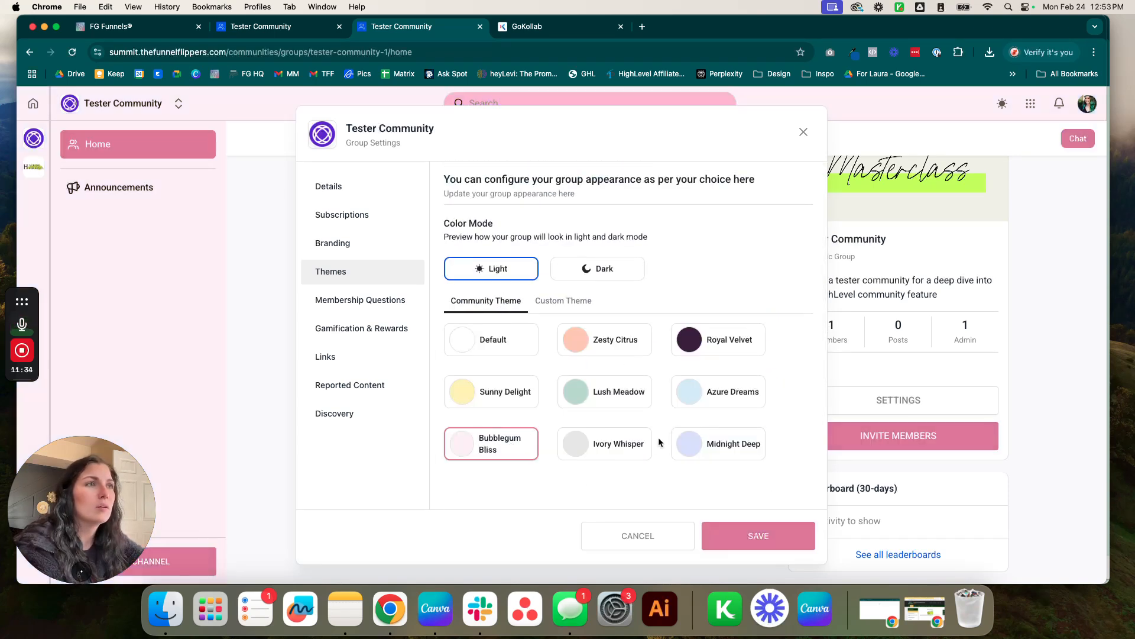
left_click(690, 449)
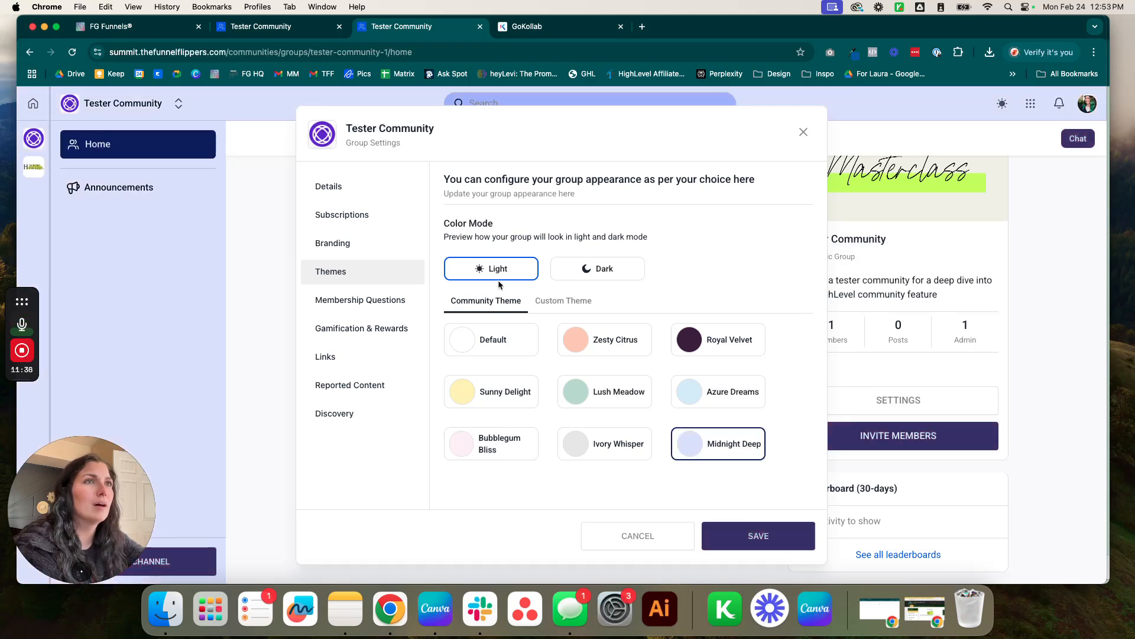
left_click(578, 268)
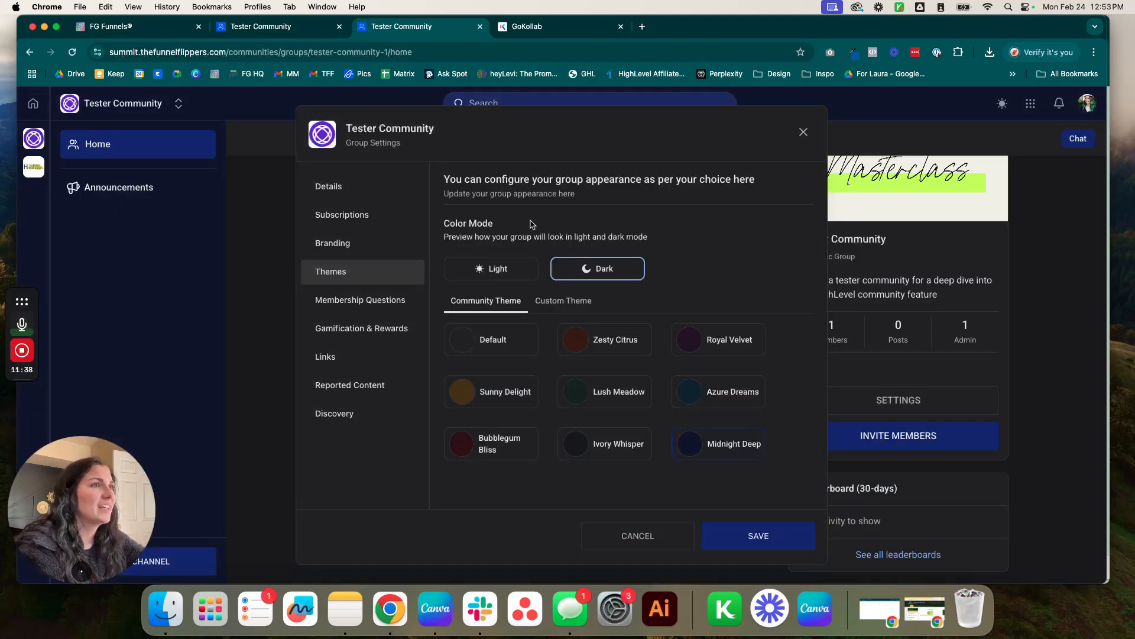
left_click(505, 273)
In Custom Theme, change the primary colour from #131F69 to the lighter blue #5361B4FF.
left_click(559, 300)
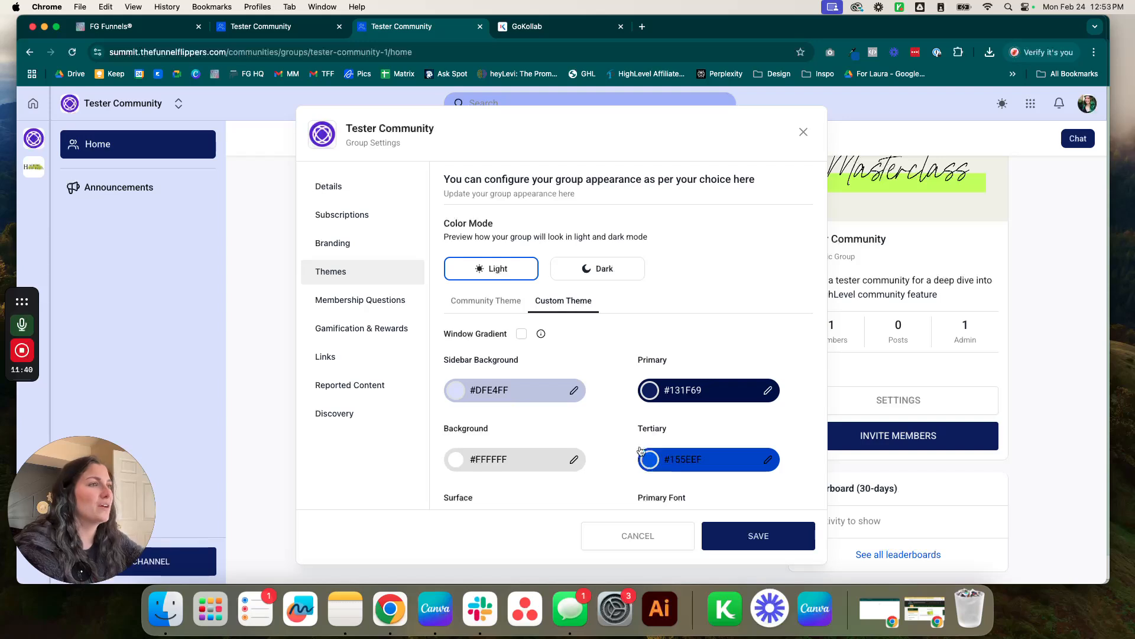
scroll(594, 372, "down", 3)
scroll(683, 385, "down", 1)
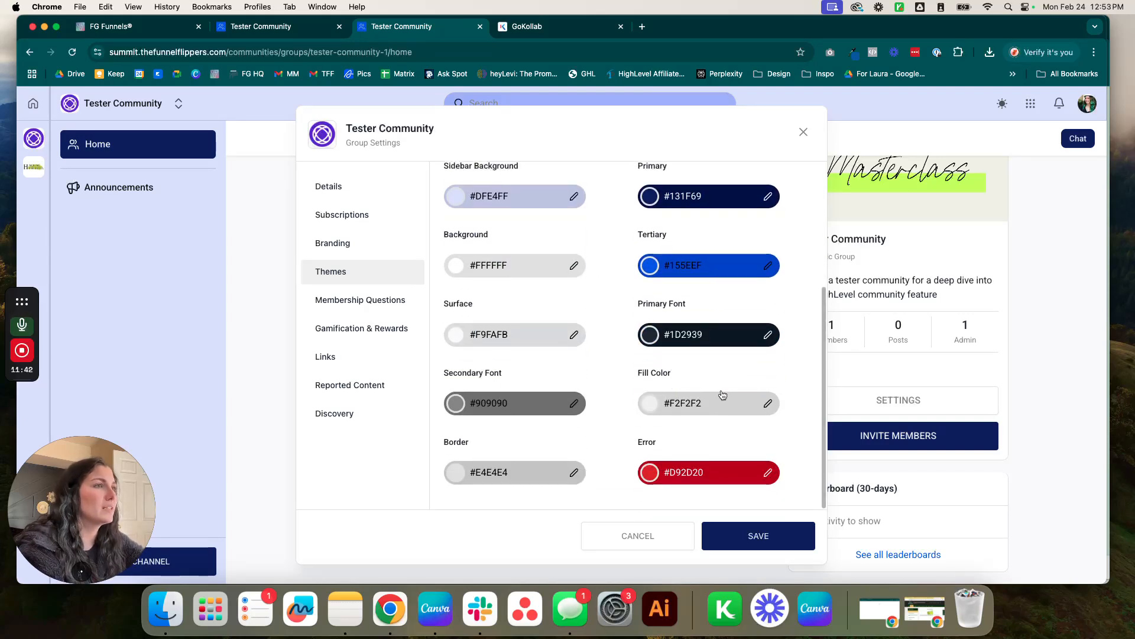
scroll(602, 414, "up", 3)
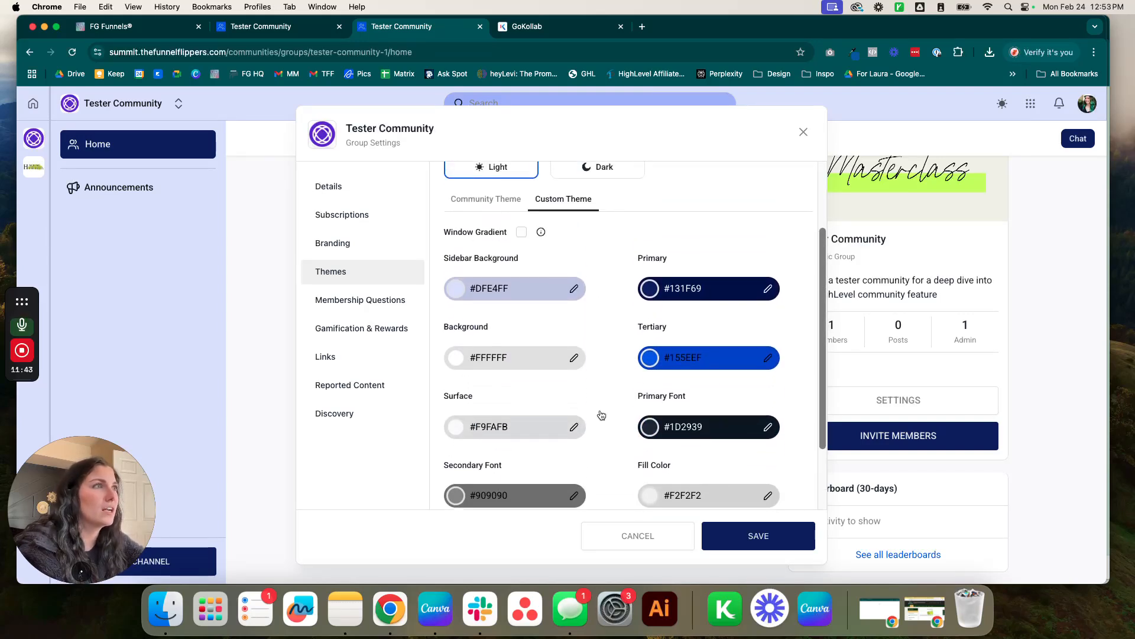
left_click(648, 291)
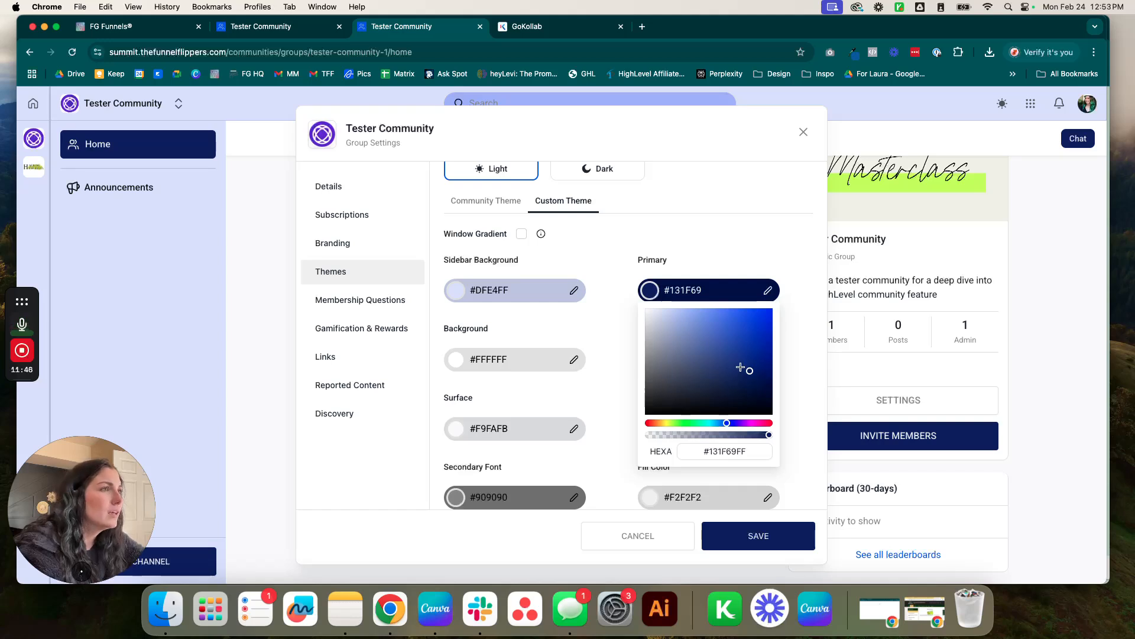
left_click(687, 353)
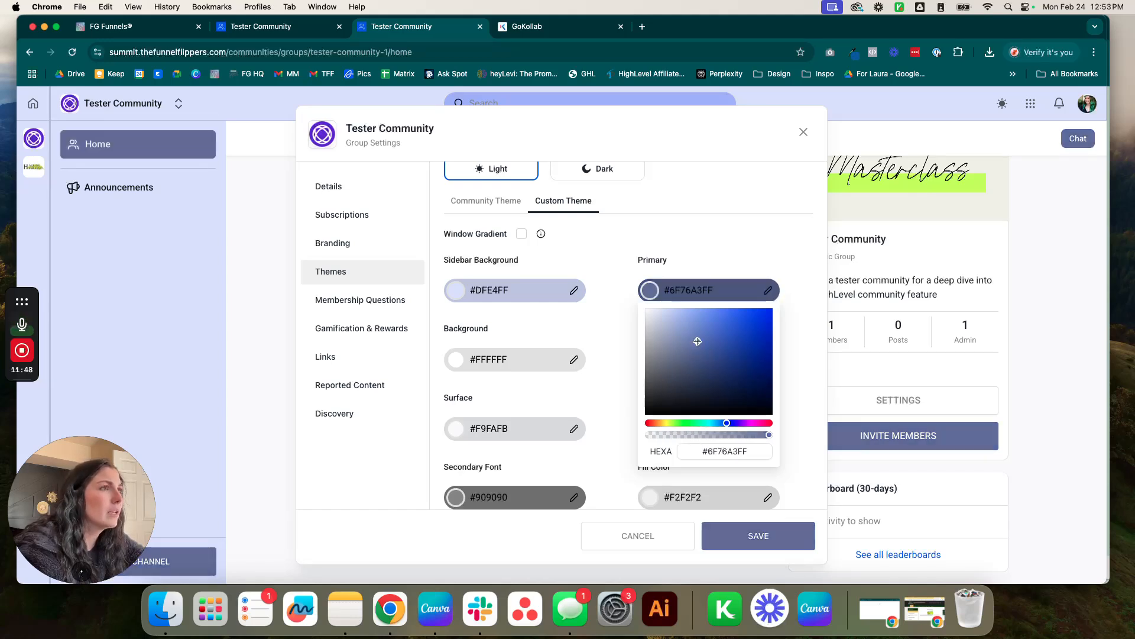
left_click(714, 339)
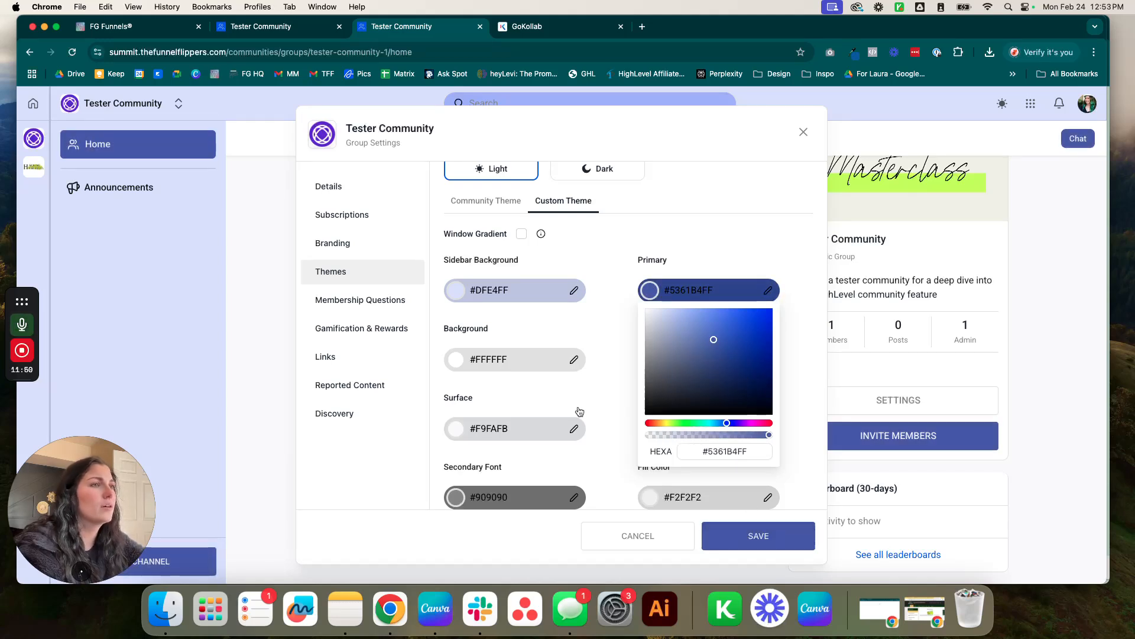
scroll(597, 398, "down", 2)
scroll(601, 398, "down", 1)
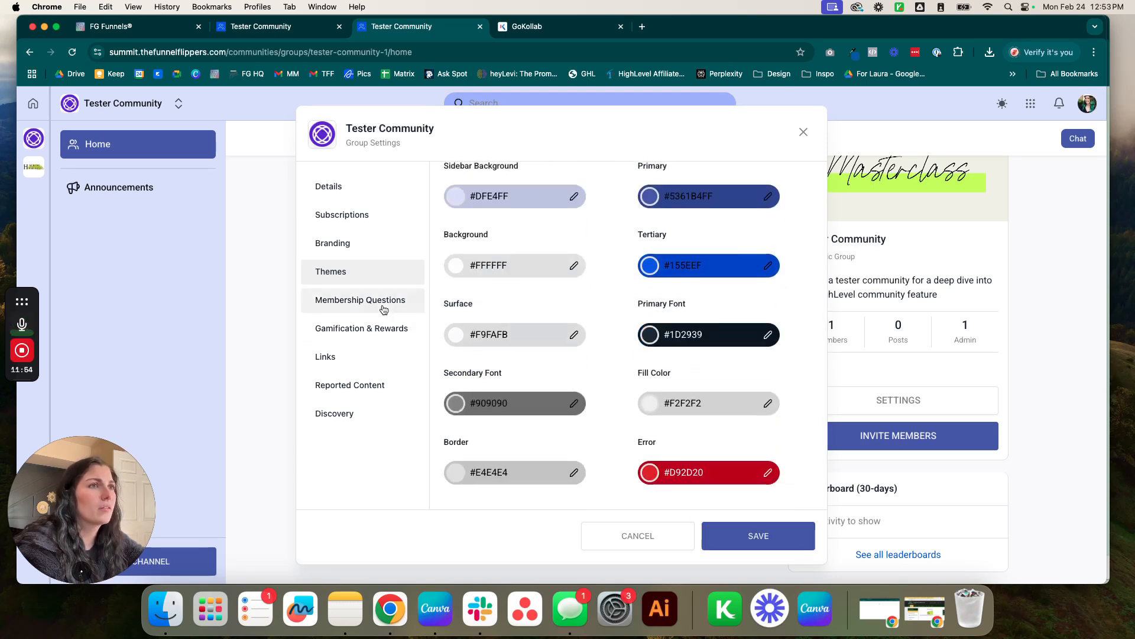
scroll(598, 329, "up", 5)
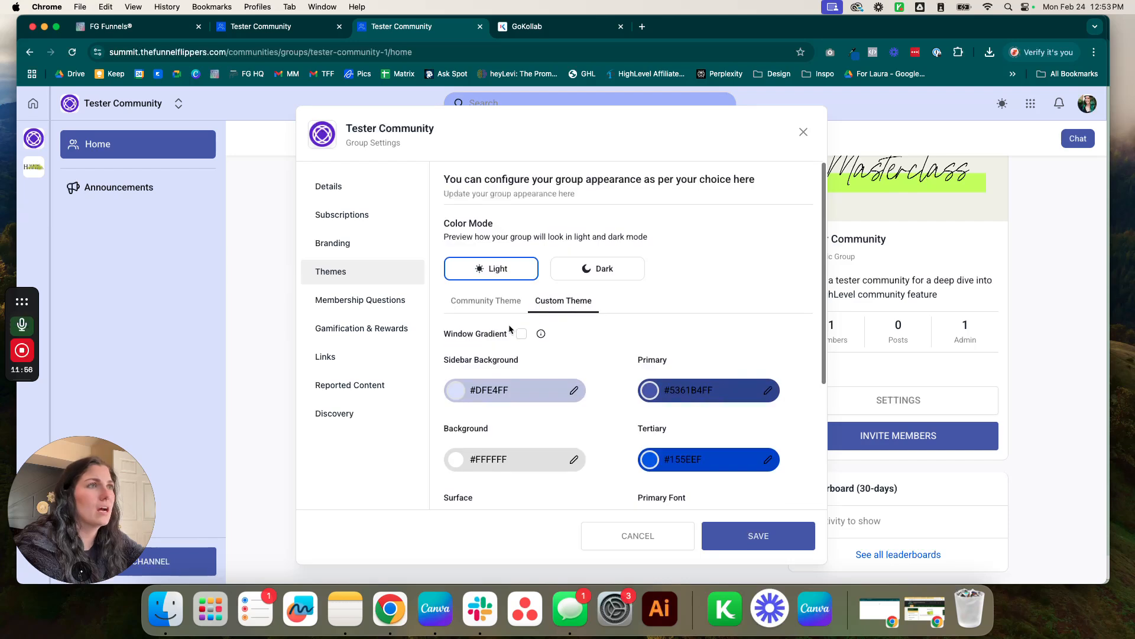
left_click(395, 310)
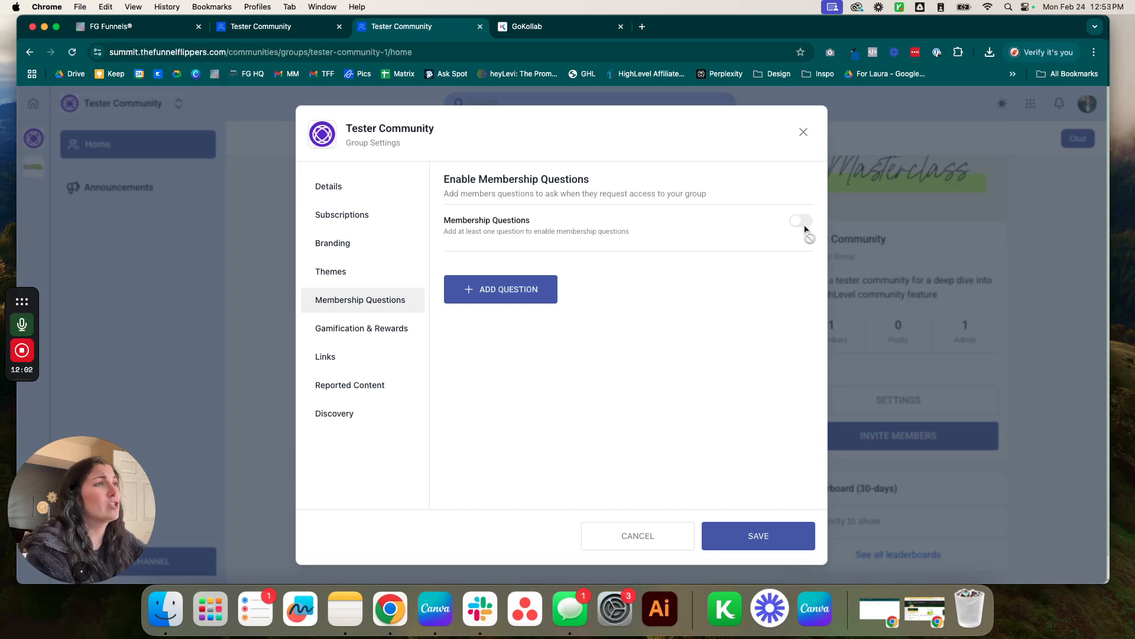
left_click(503, 289)
left_click(613, 259)
left_click(615, 295)
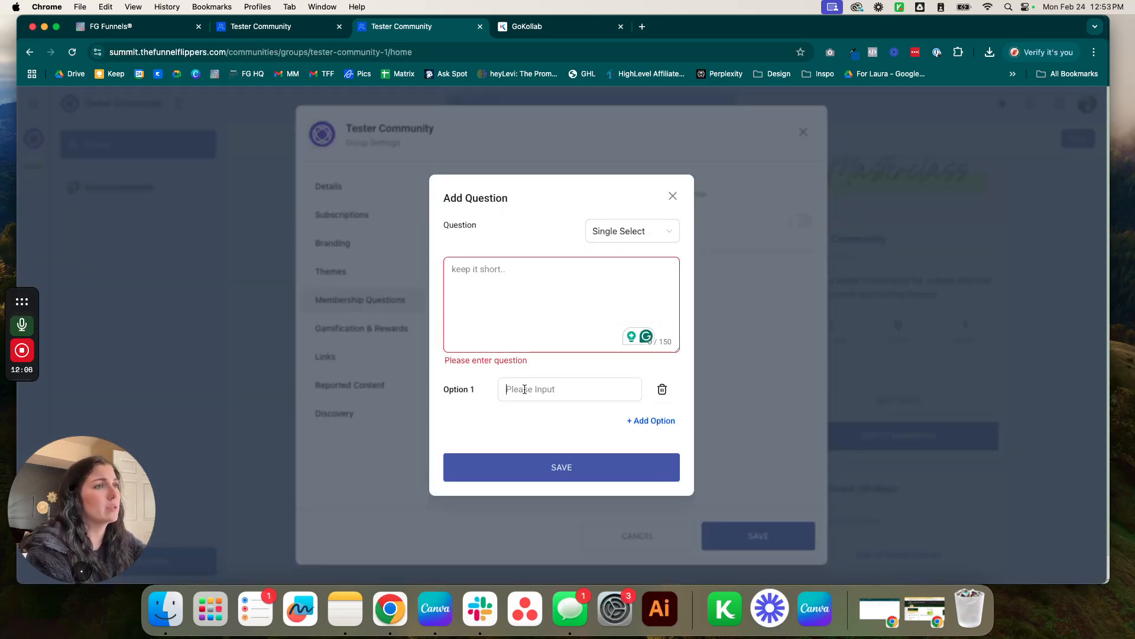
left_click(637, 236)
left_click(612, 296)
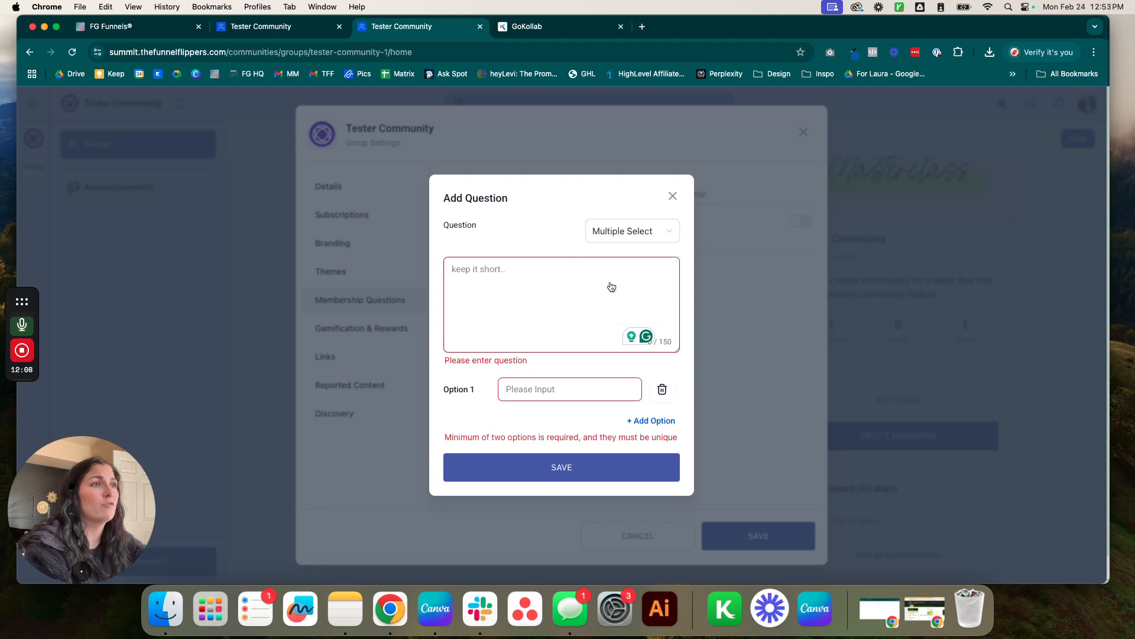
left_click(674, 196)
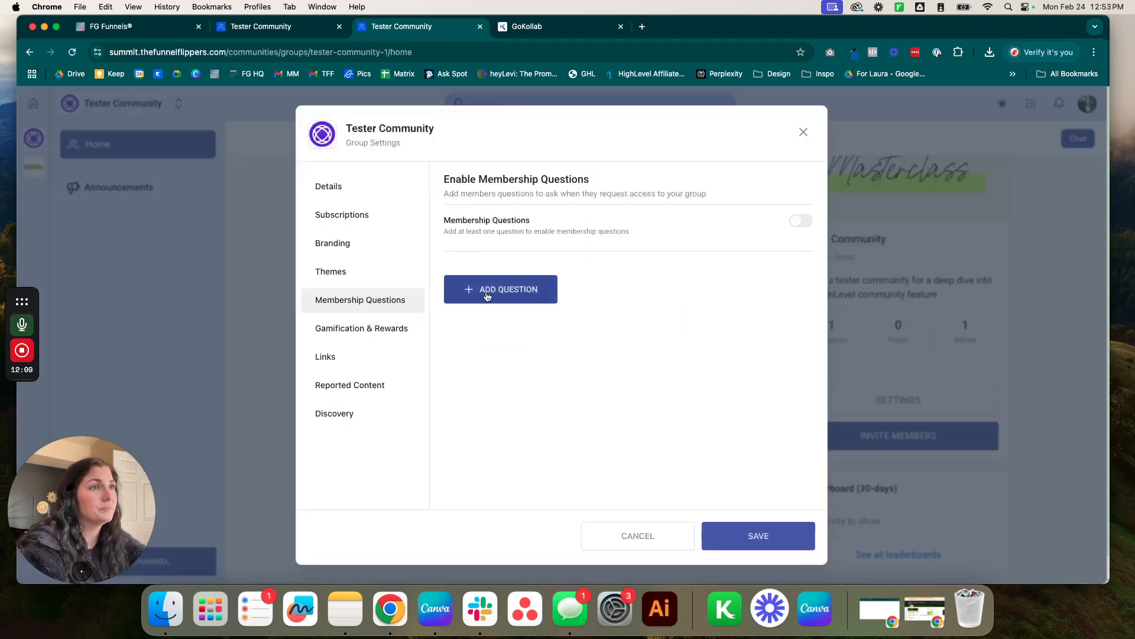
Open Gamification & Rewards and expand the Levels 1–9 list and the empty Rewards section.
left_click(391, 329)
left_click(710, 234)
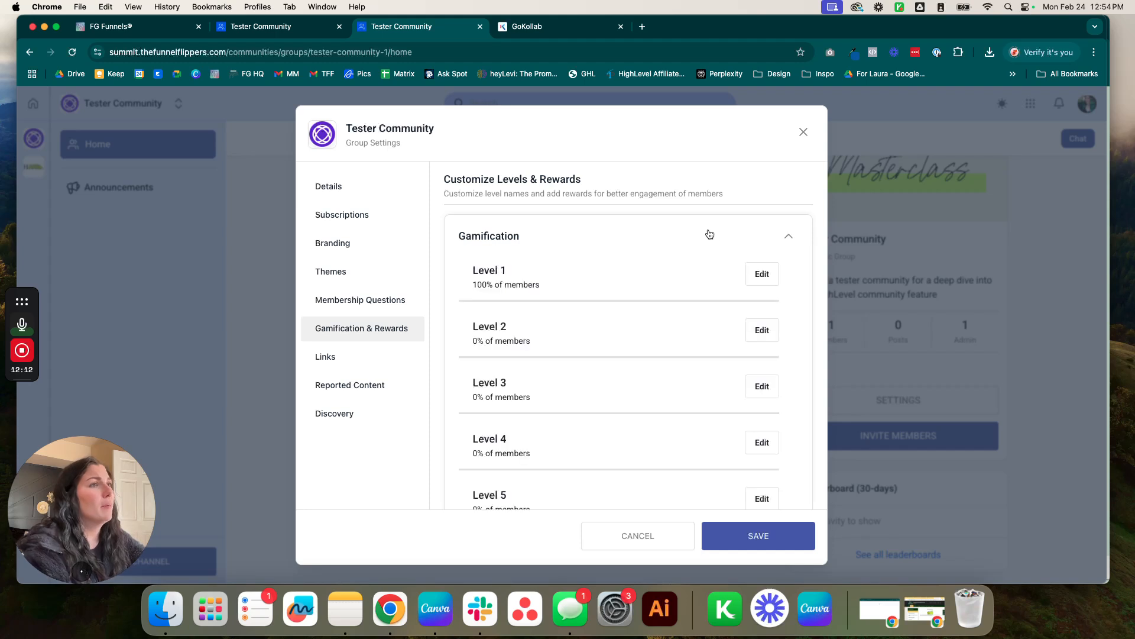
left_click(709, 235)
left_click(727, 241)
scroll(713, 388, "down", 5)
scroll(713, 384, "up", 5)
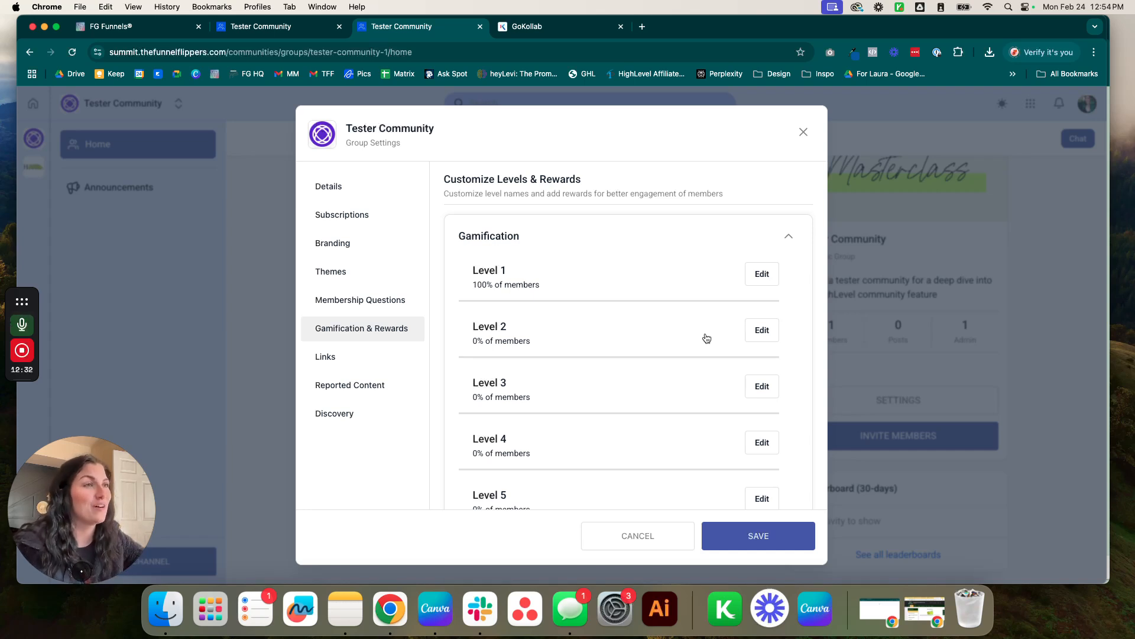
scroll(725, 313, "down", 5)
left_click(680, 487)
scroll(637, 477, "down", 2)
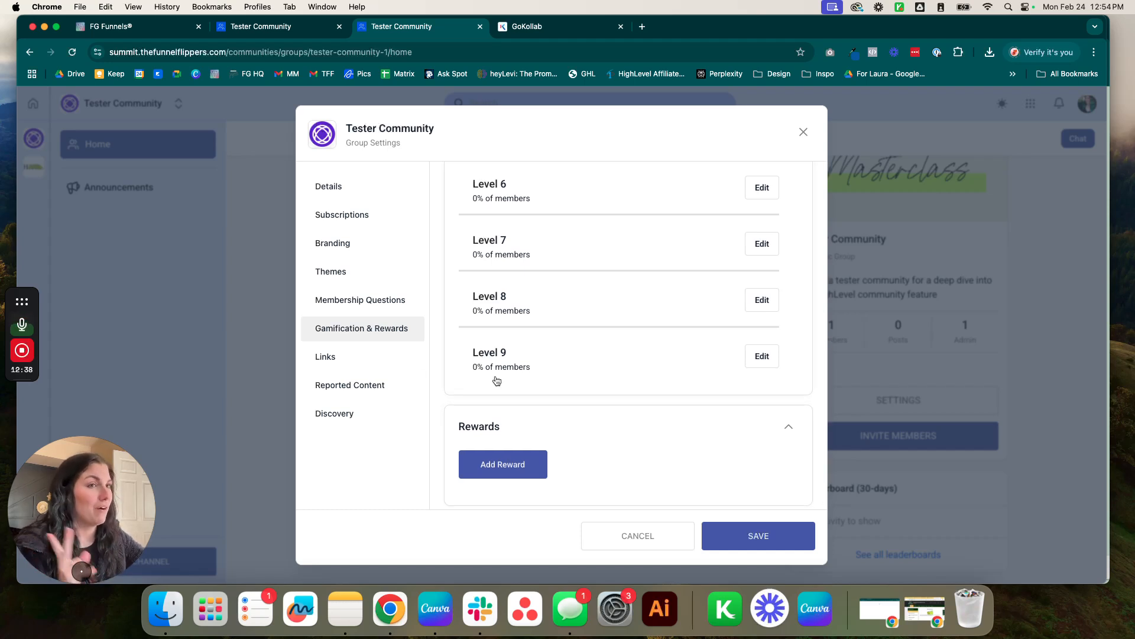
left_click(362, 362)
left_click(514, 238)
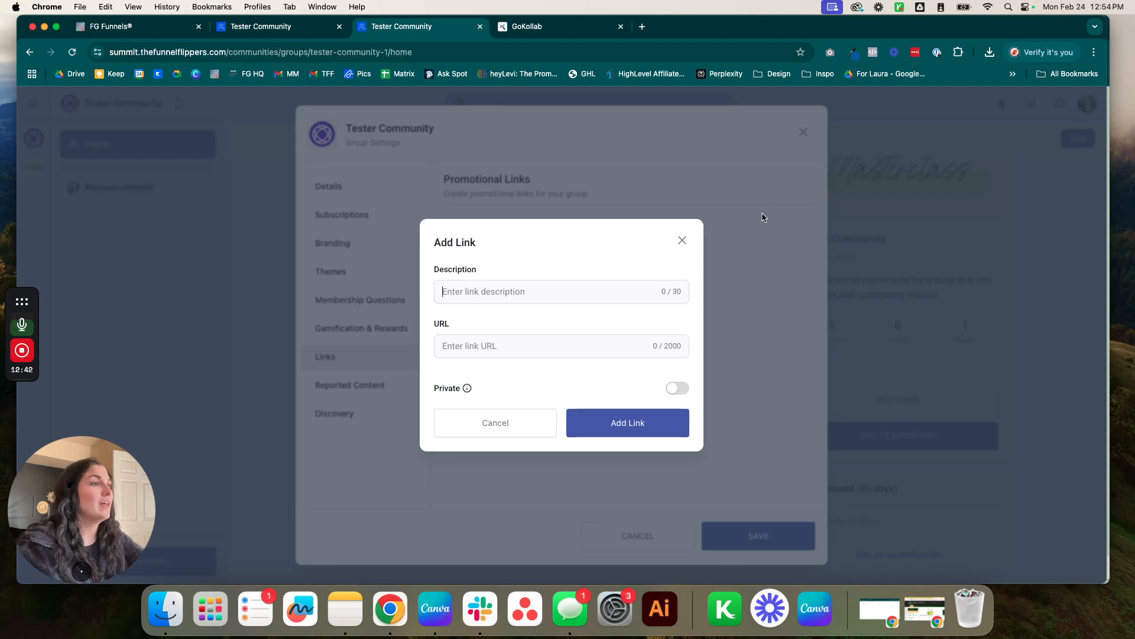
left_click(569, 291)
type("Join Hig")
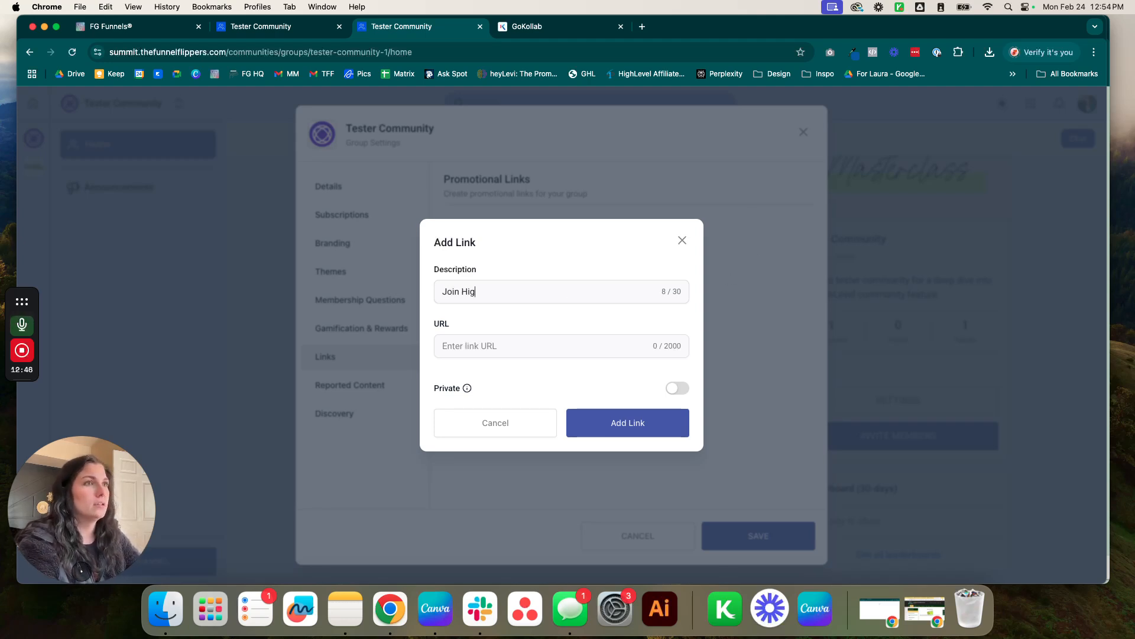
type("hLebe")
type("l HJere")
key("BackSpace")
key("BackSpace")
key("BackSpace")
key("BackSpace")
type("erte")
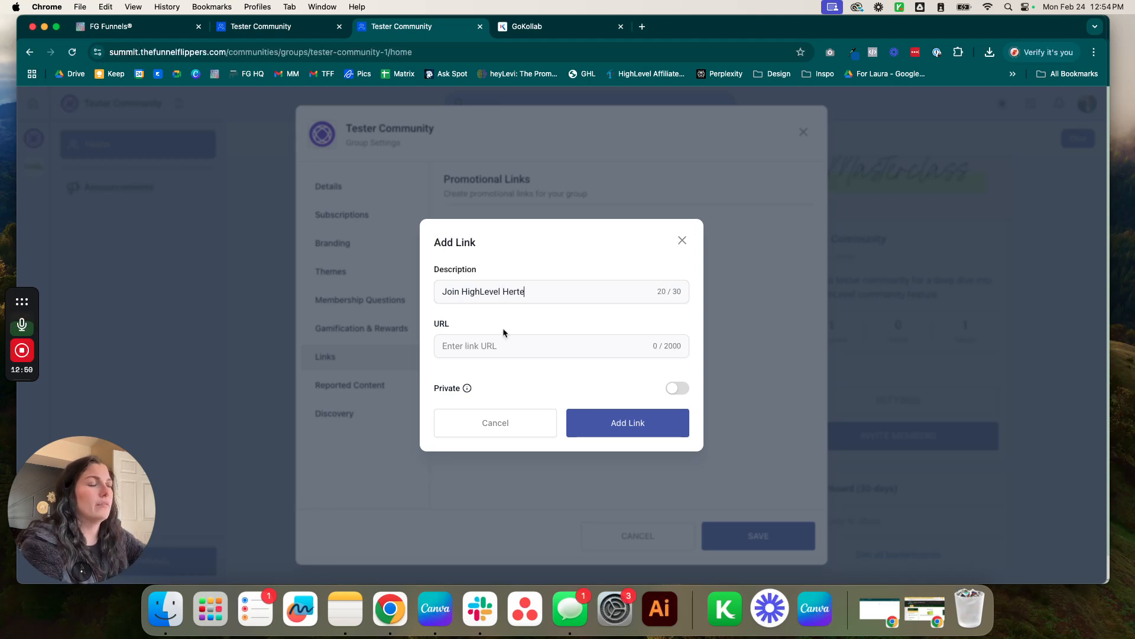
left_click(573, 343)
type("www.gohighlevle.com")
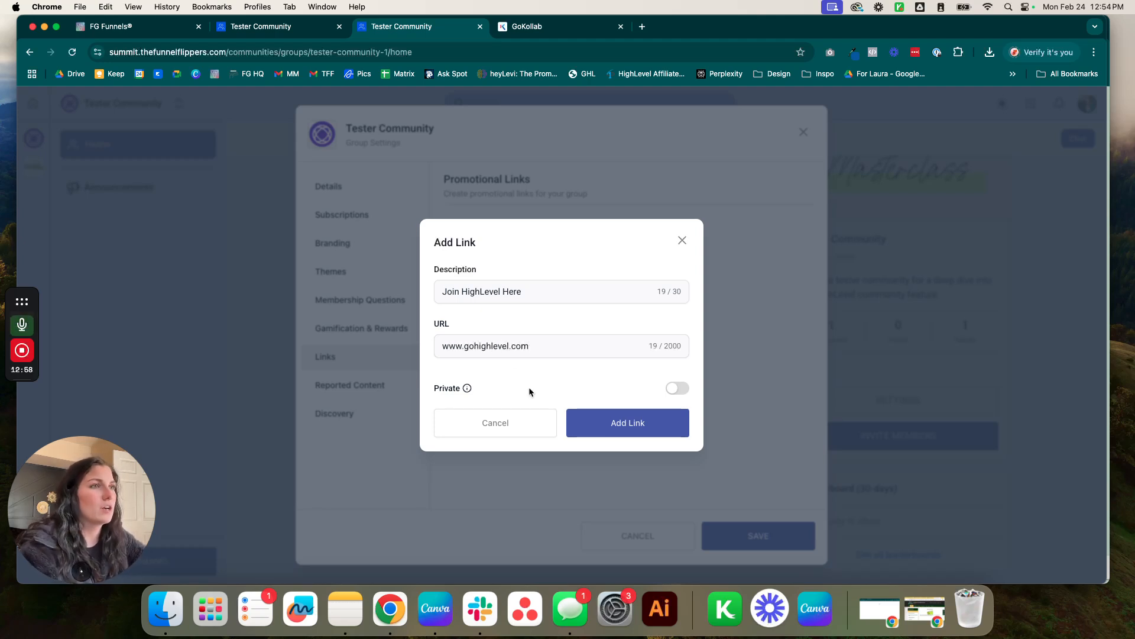
mouse_move(466, 390)
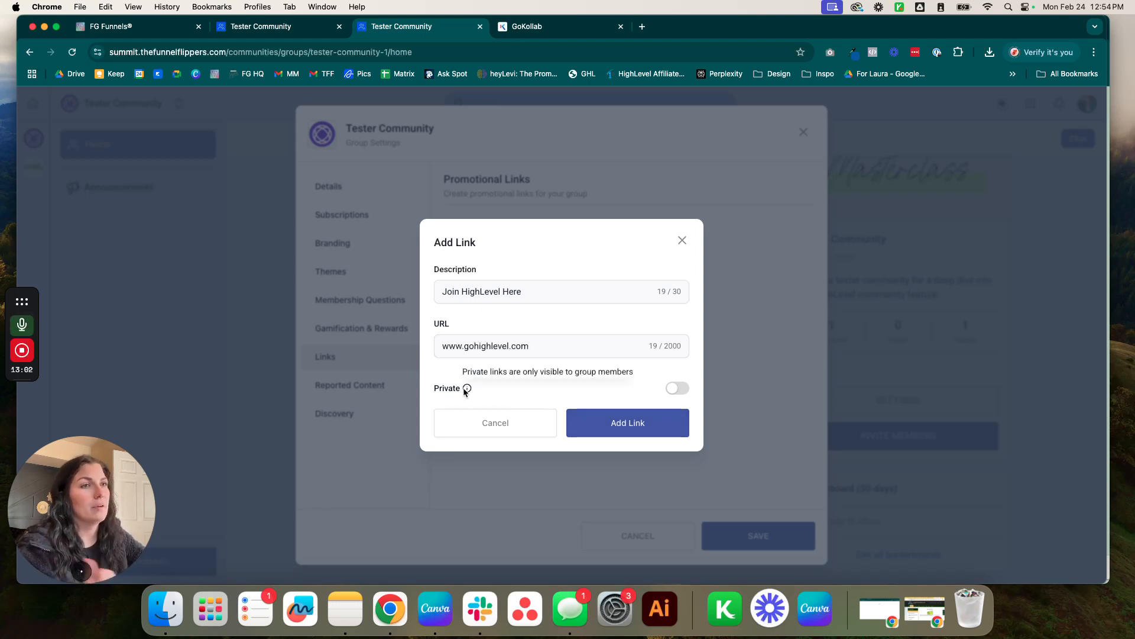
left_click(583, 422)
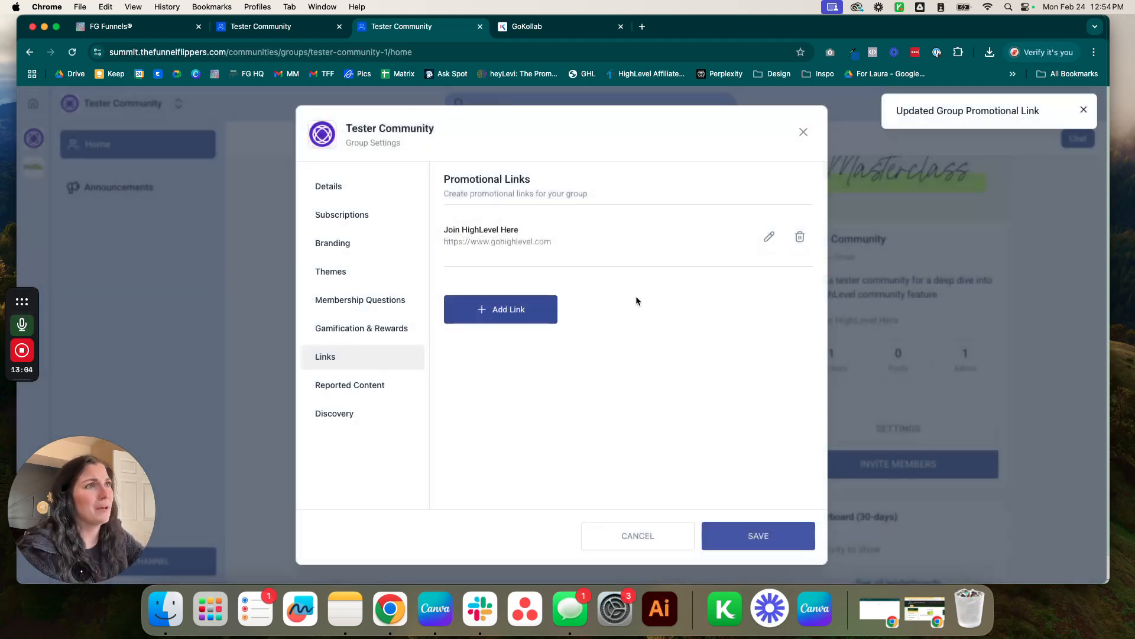
Confirm no reported content, leave Discovery off, and save the group settings.
left_click(377, 389)
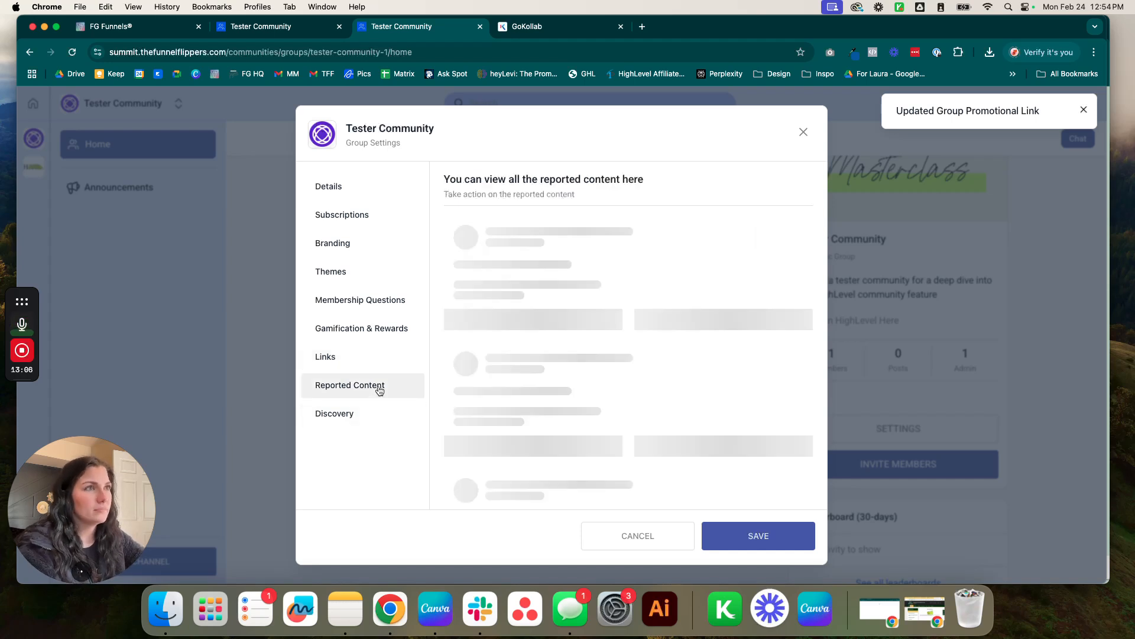
left_click_drag(605, 283, 735, 426)
left_click(750, 423)
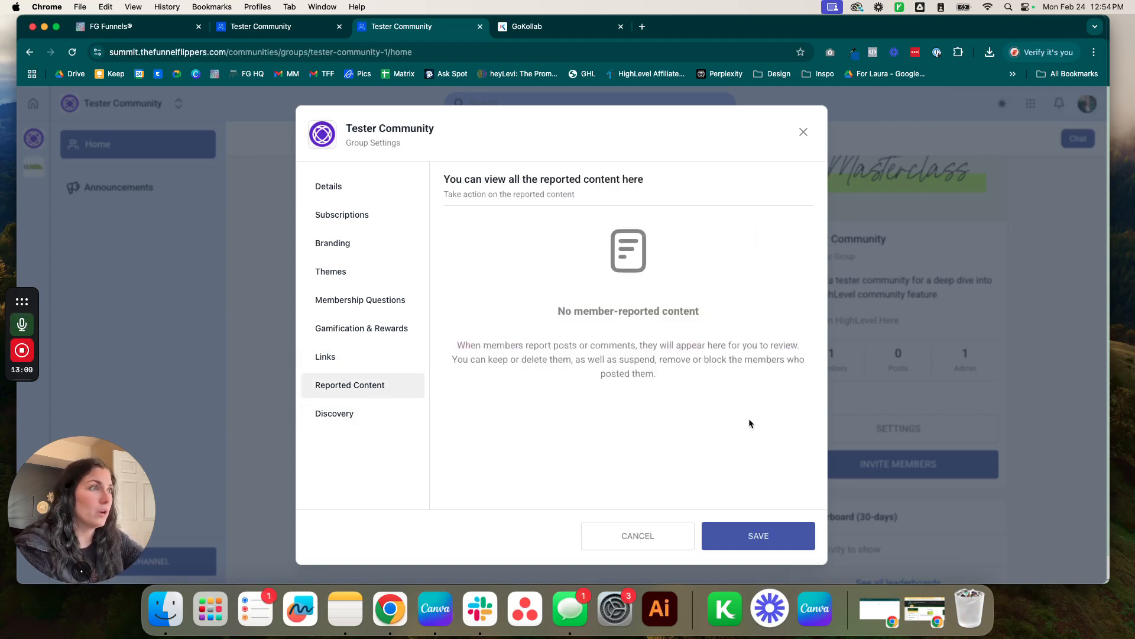
left_click(352, 425)
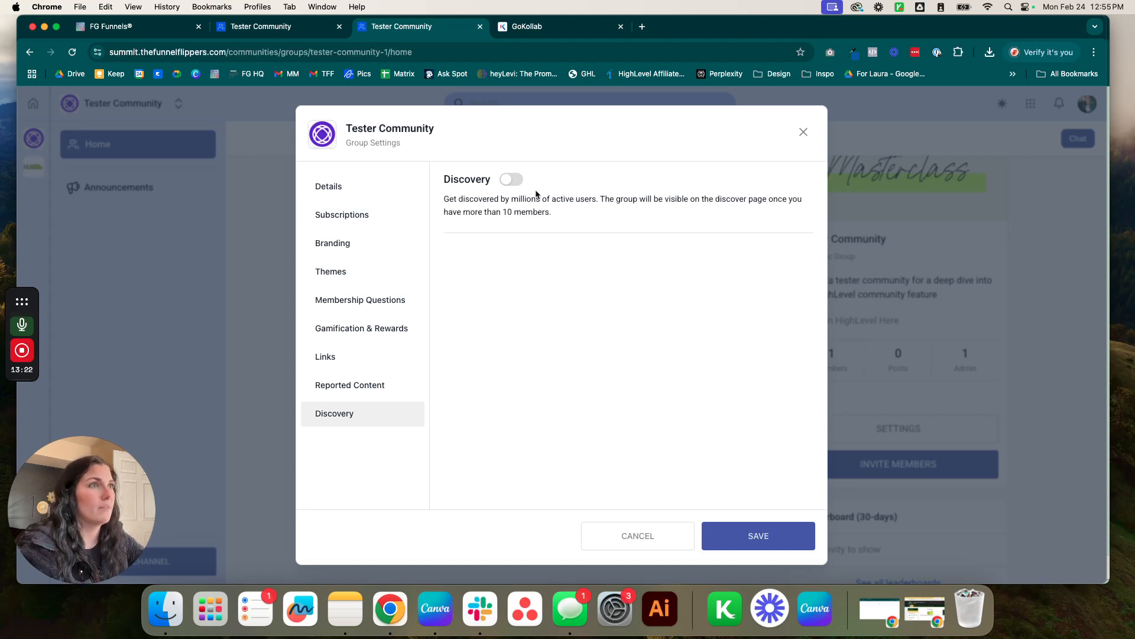
left_click(766, 536)
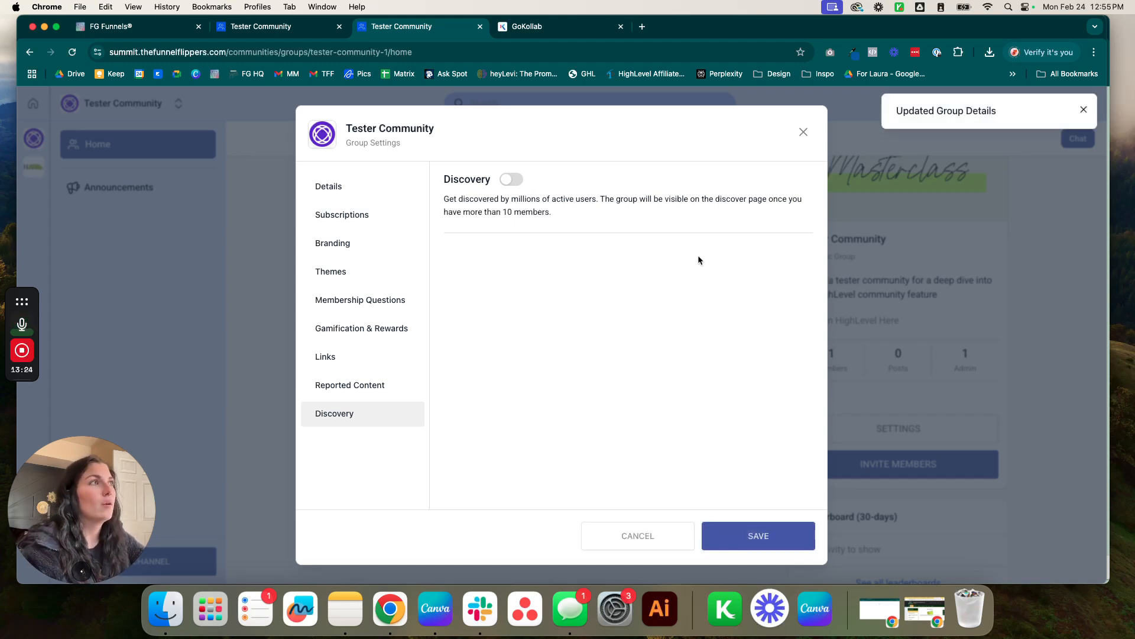
left_click(803, 131)
Test the Join HighLevel Here link on the group home, then close the HighLevel page.
scroll(726, 435, "down", 1)
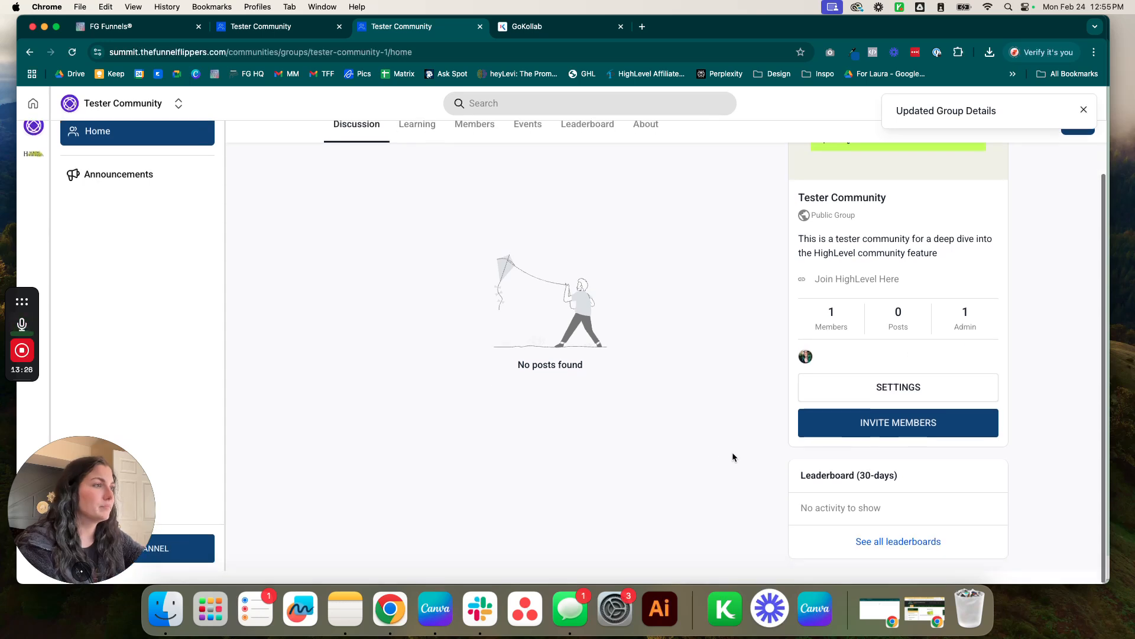
scroll(721, 308, "up", 2)
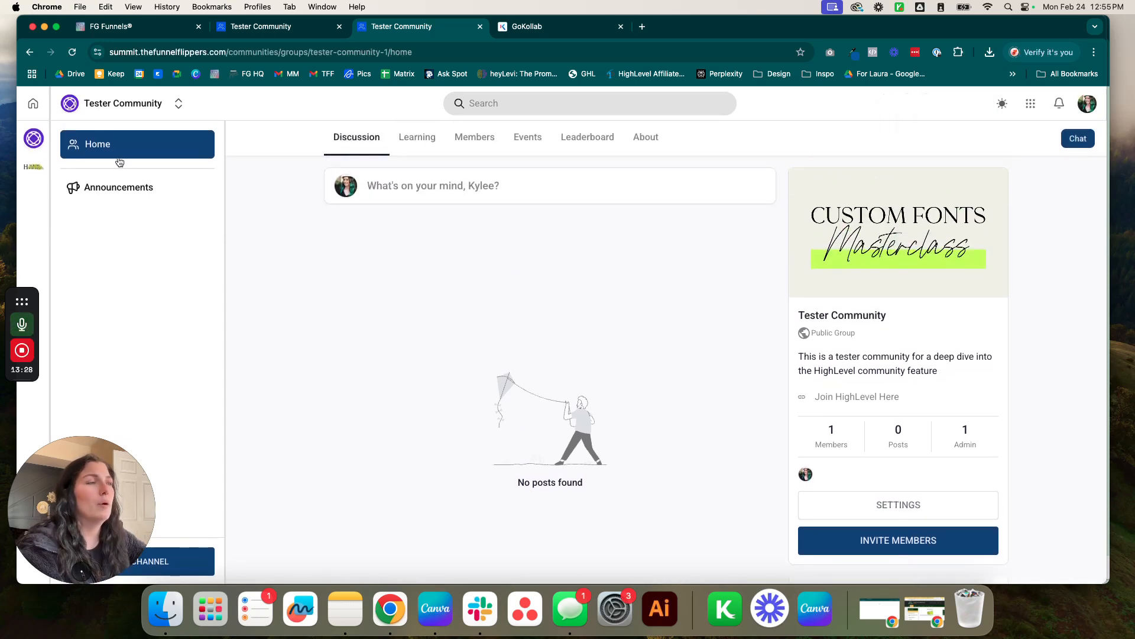
scroll(754, 348, "up", 1)
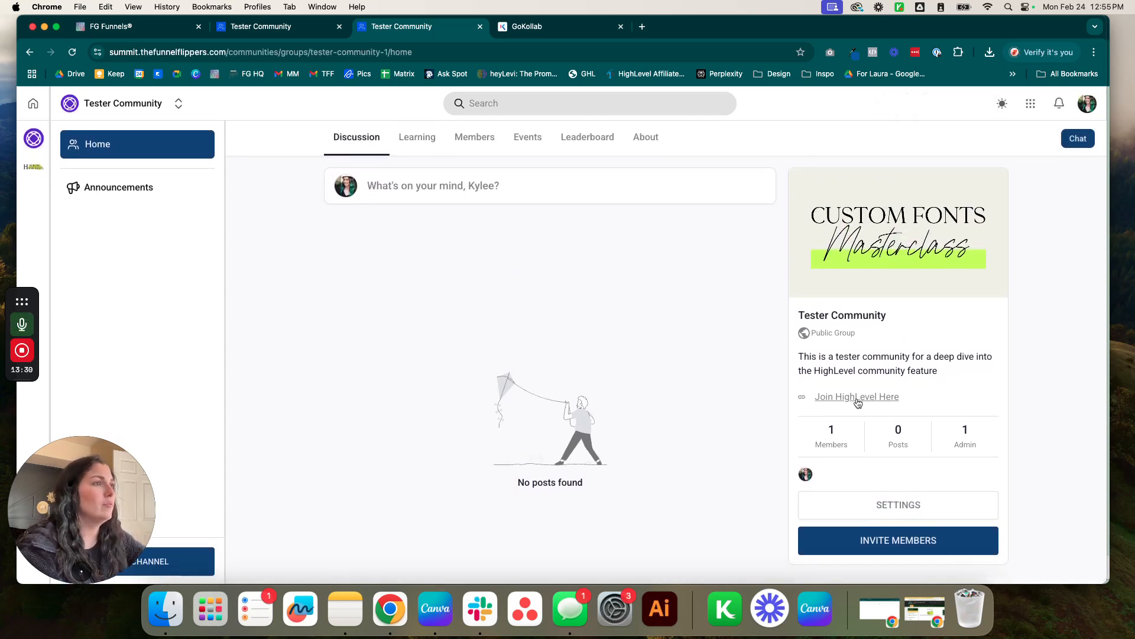
left_click(857, 397)
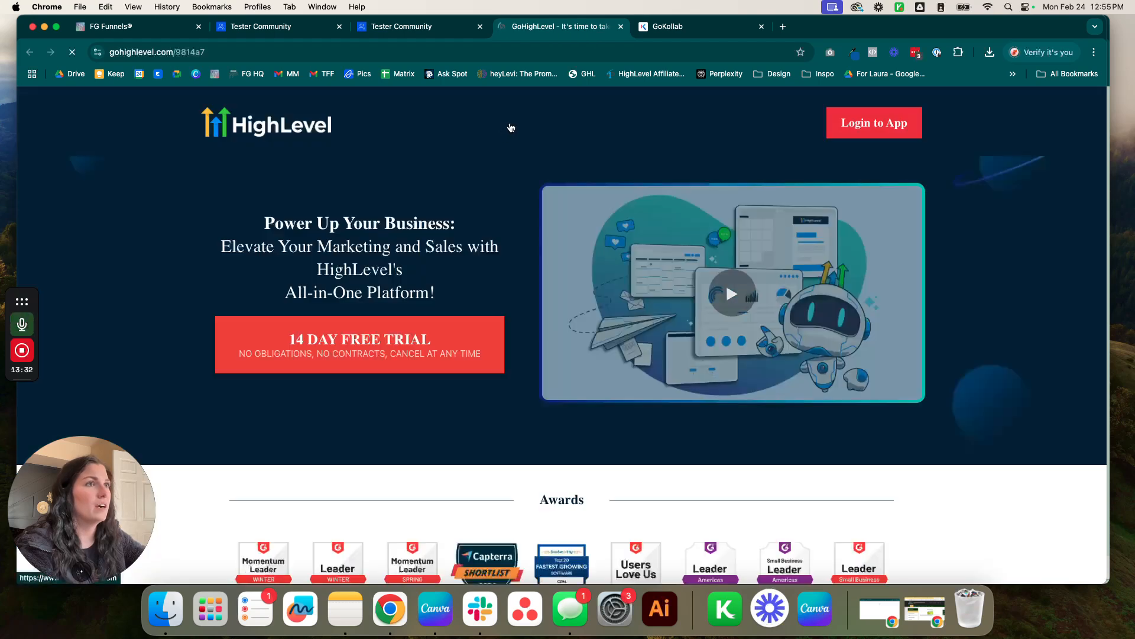
left_click(620, 26)
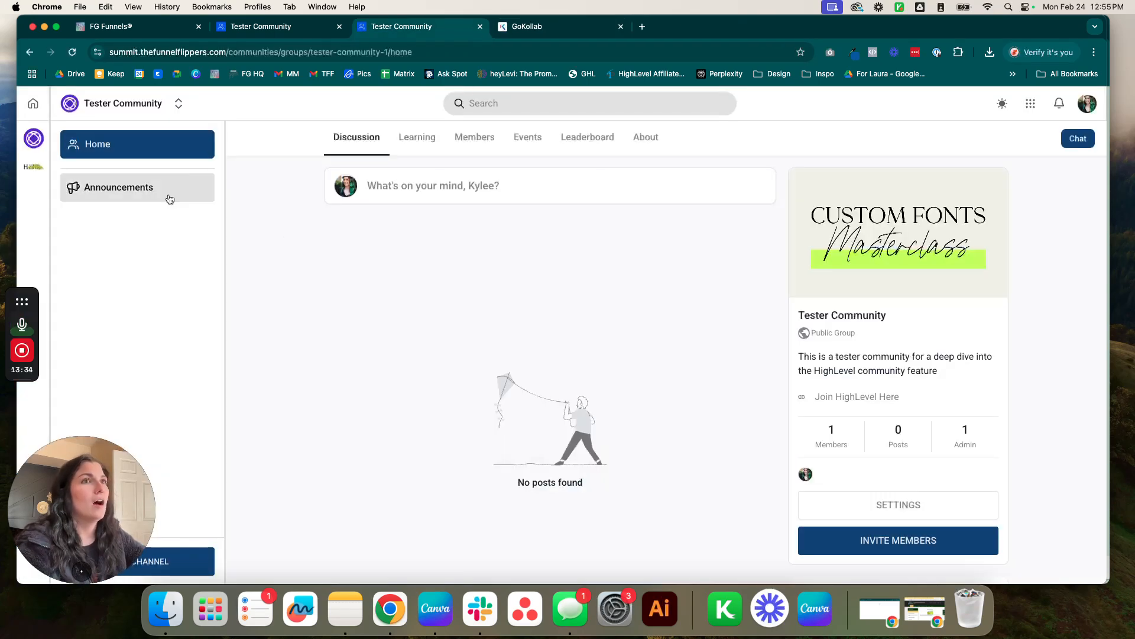
Browse the Learning, members, Announcements and About pages, ending on the Discussion feed.
left_click(408, 136)
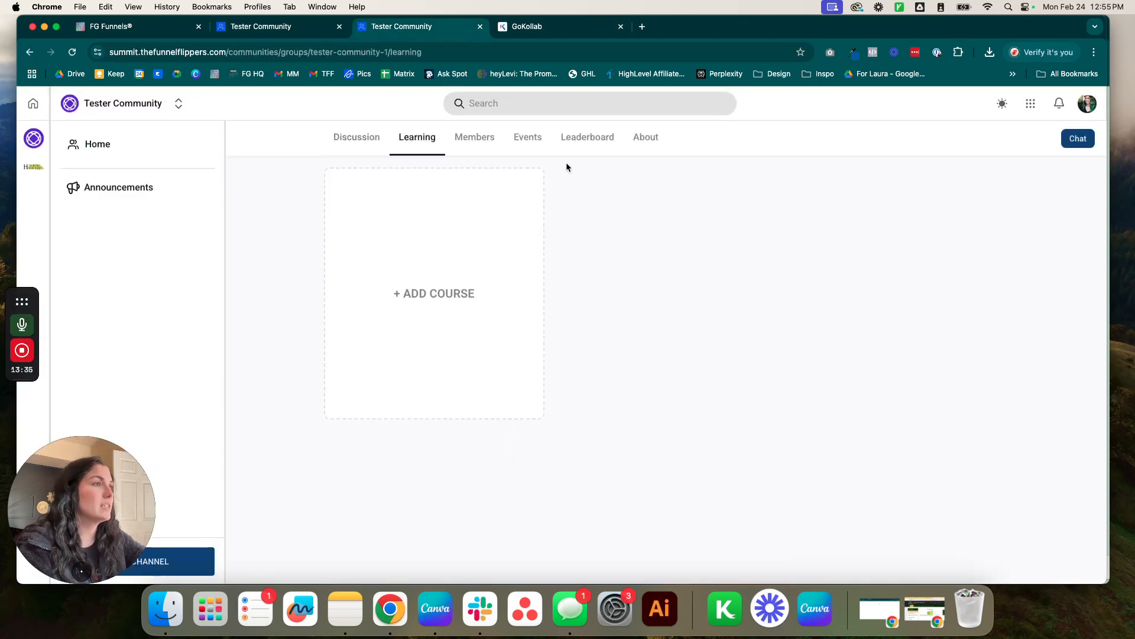
left_click(460, 145)
left_click(155, 184)
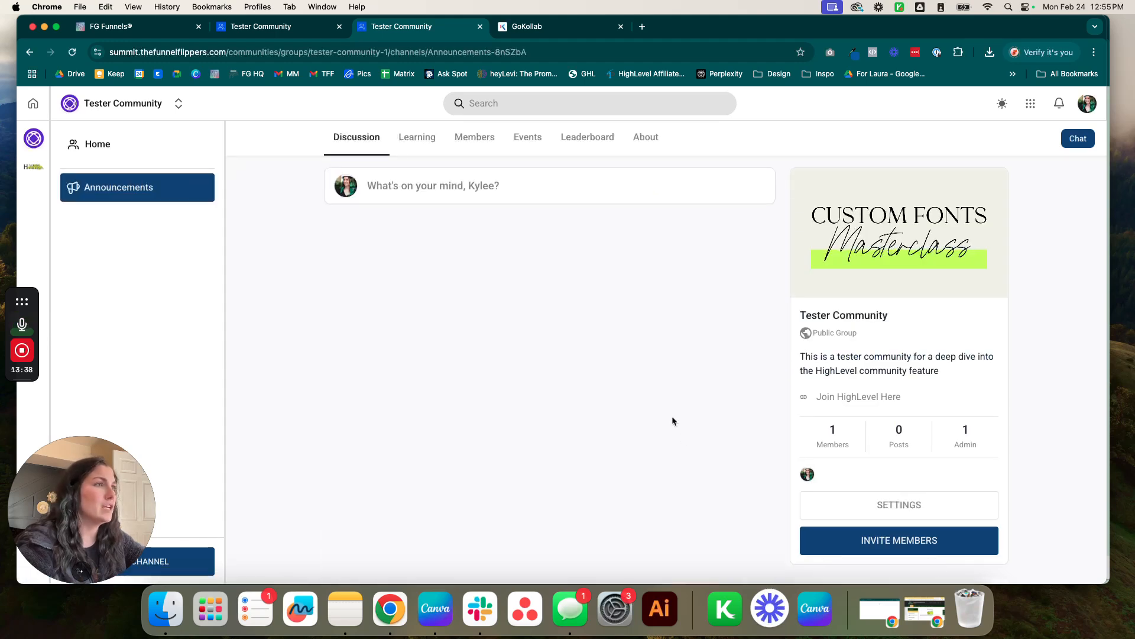
left_click(421, 138)
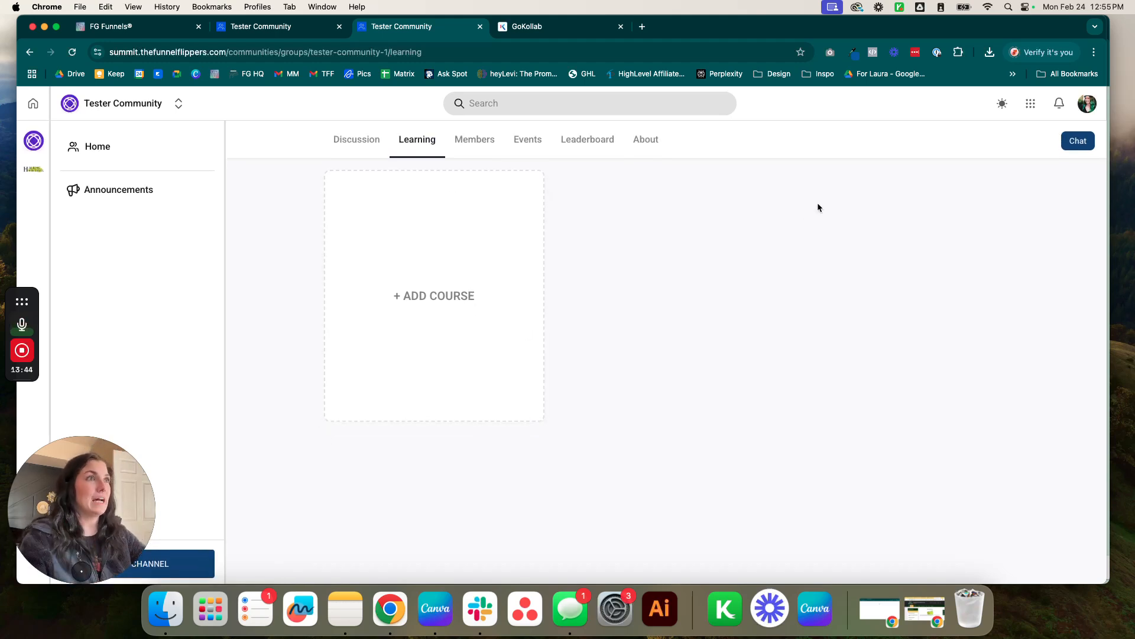
left_click(653, 143)
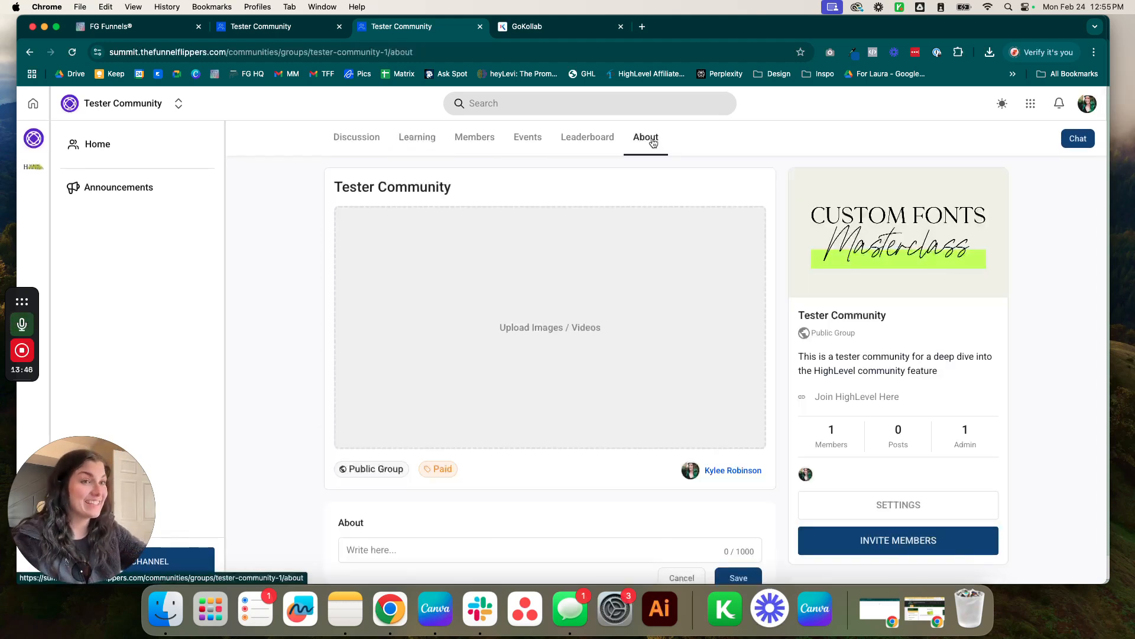
scroll(626, 155, "down", 1)
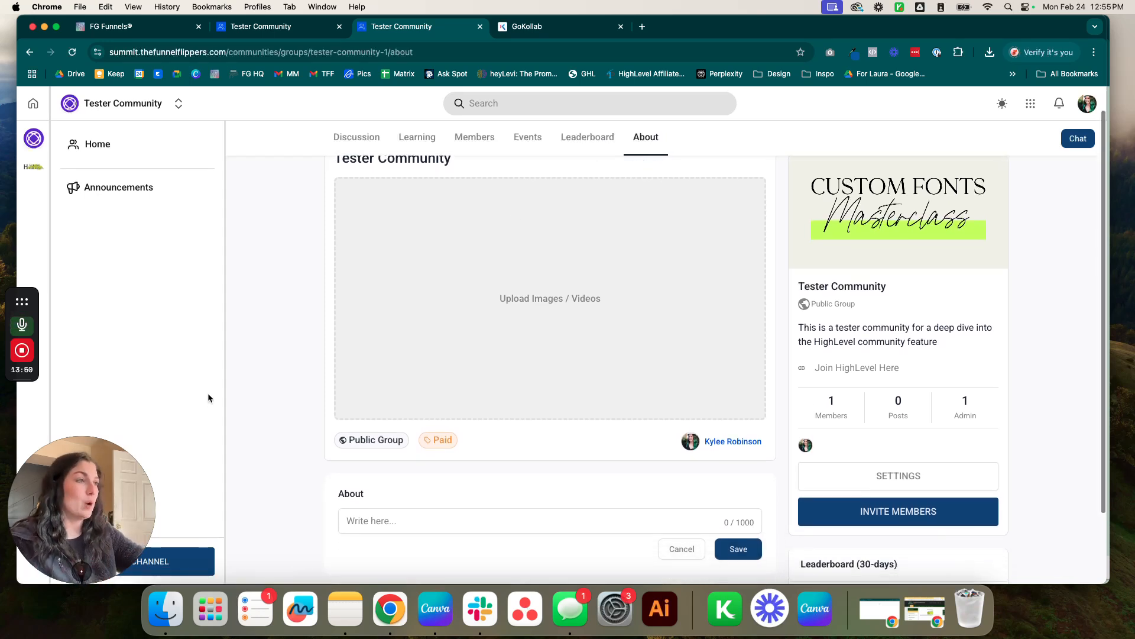
scroll(325, 248, "up", 3)
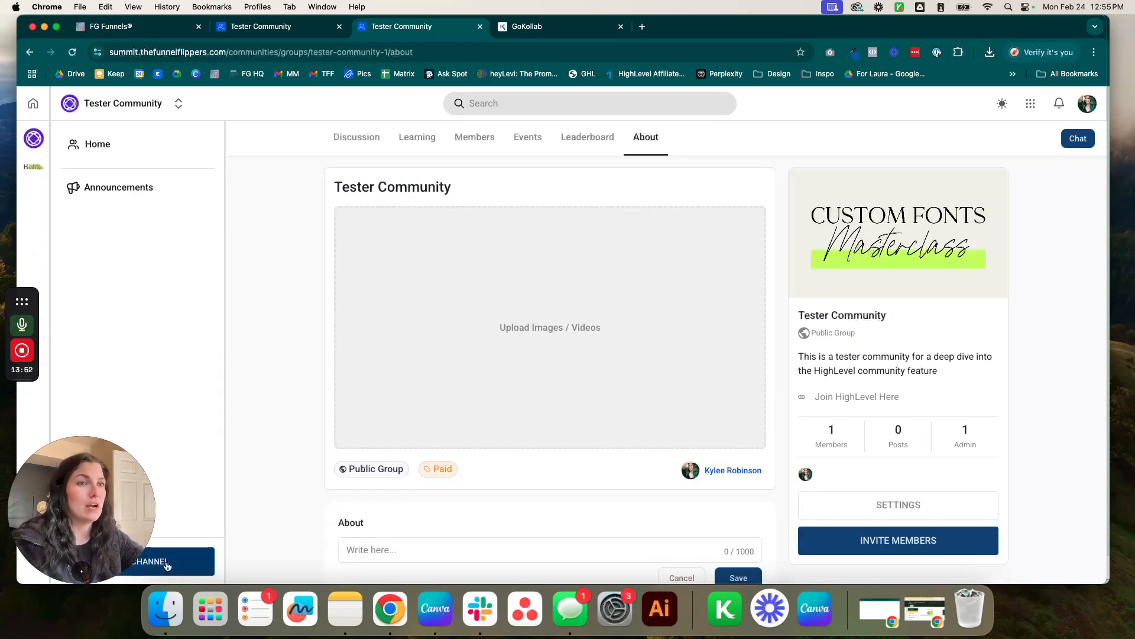
left_click(348, 143)
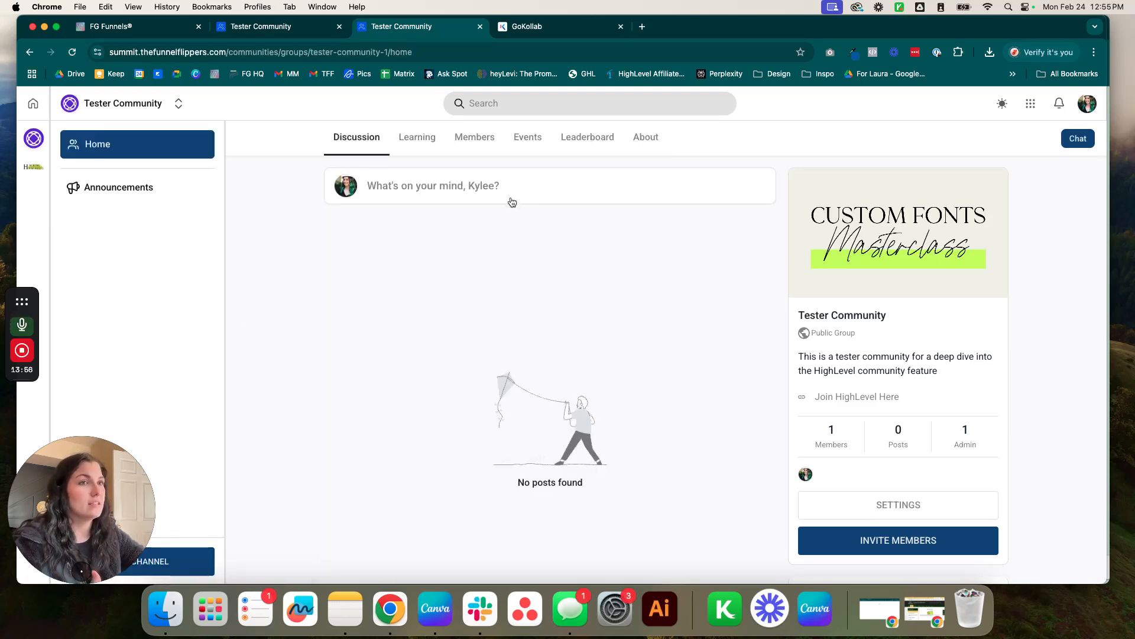